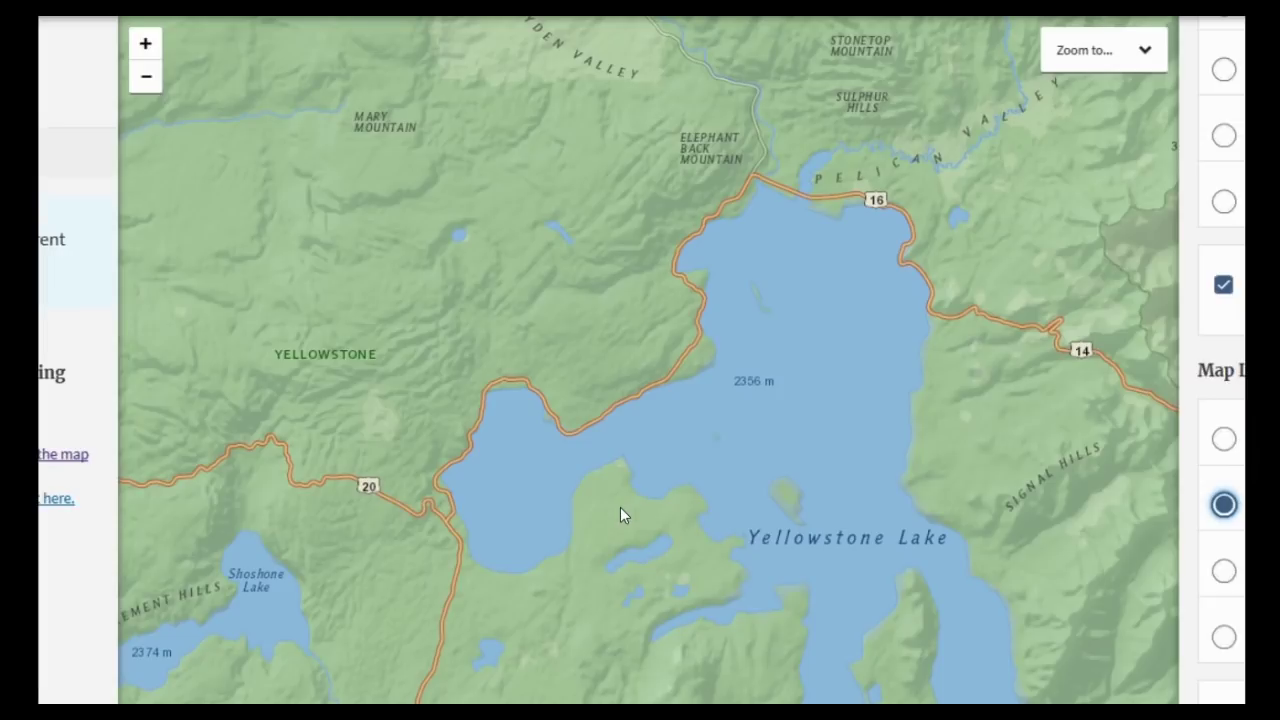
# Step: Open the YNM Norris Museum helicorder from the Yellowstone seismometer map and examine its traces through the end of the day
pyautogui.click(231, 391)
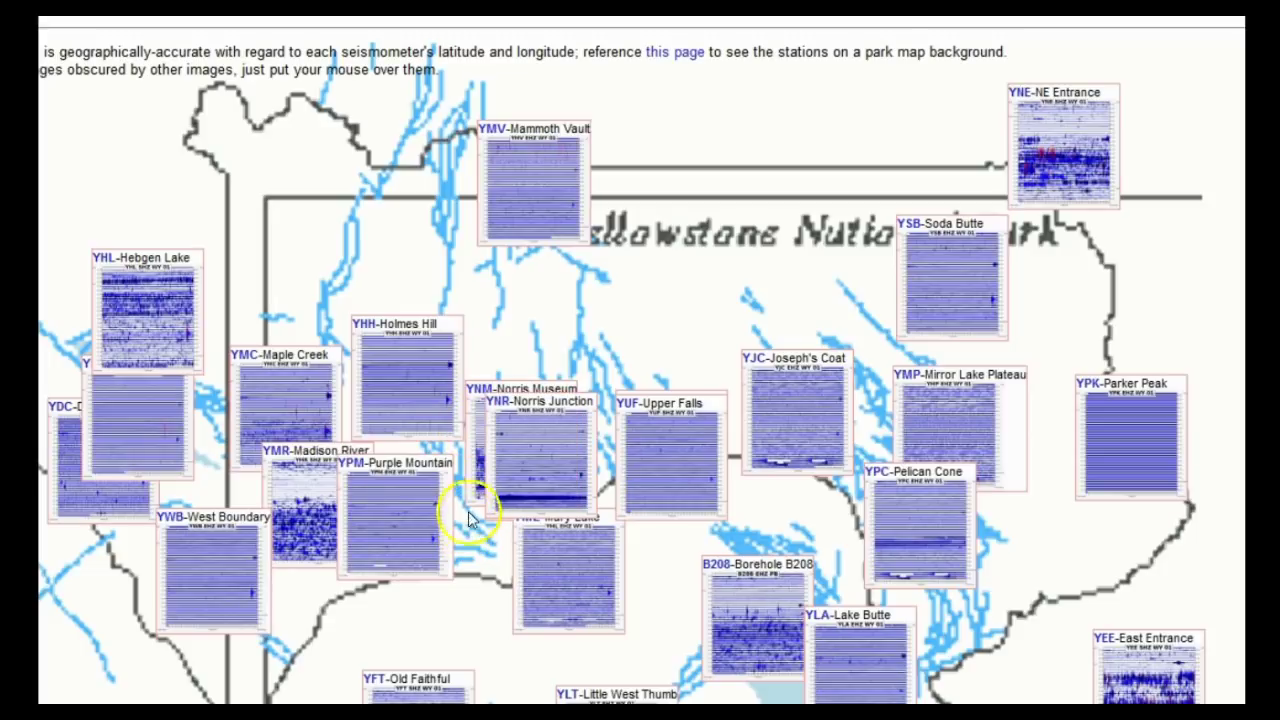
pyautogui.moveTo(477, 488)
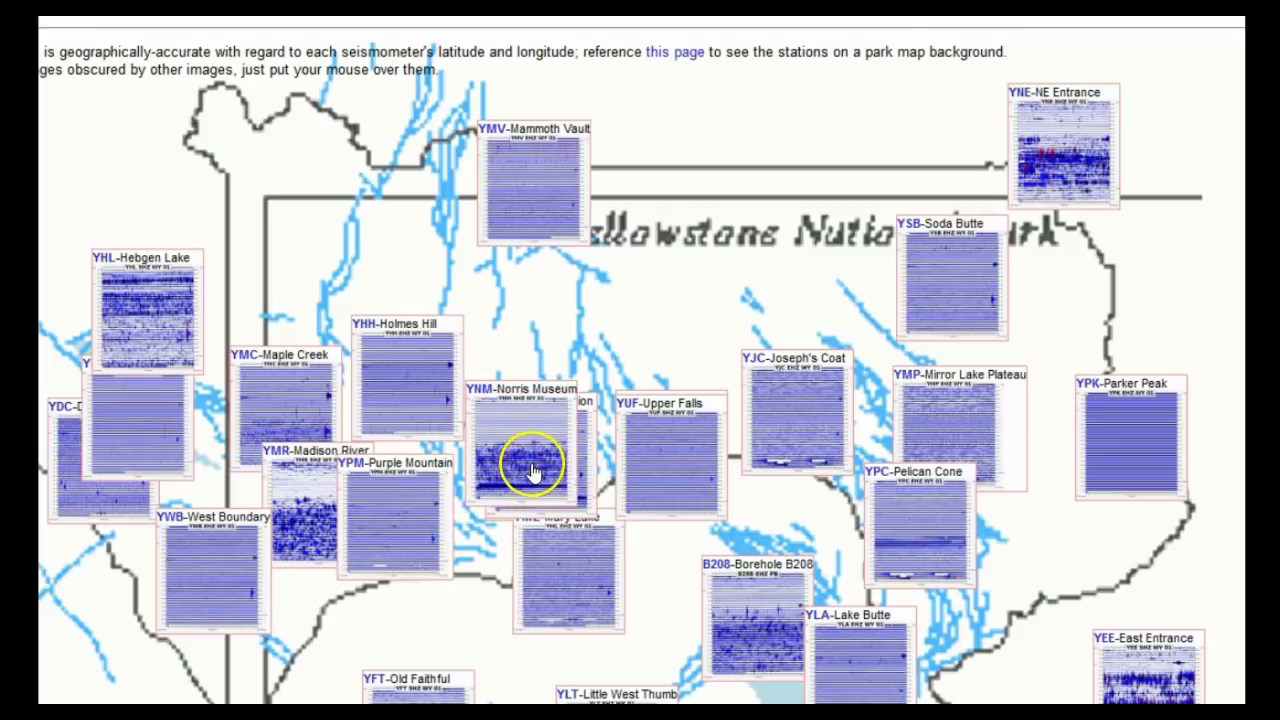
pyautogui.click(476, 463)
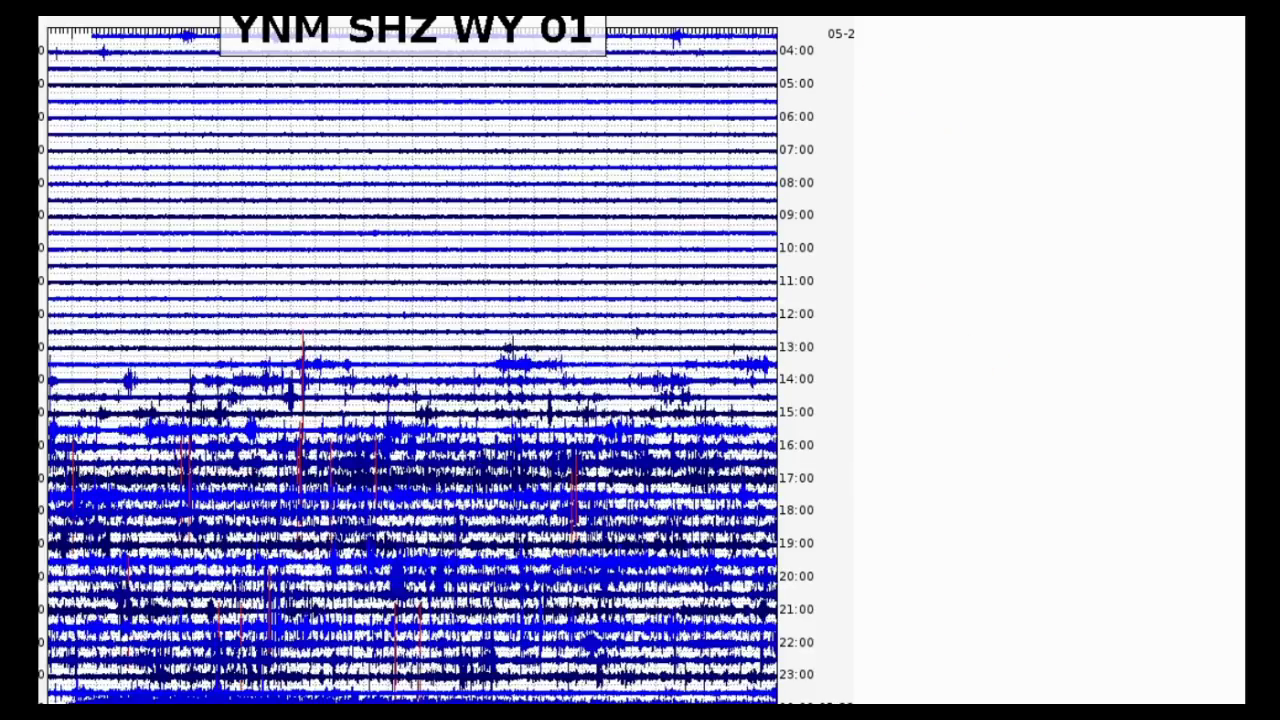
pyautogui.scroll(-3, 568, 468)
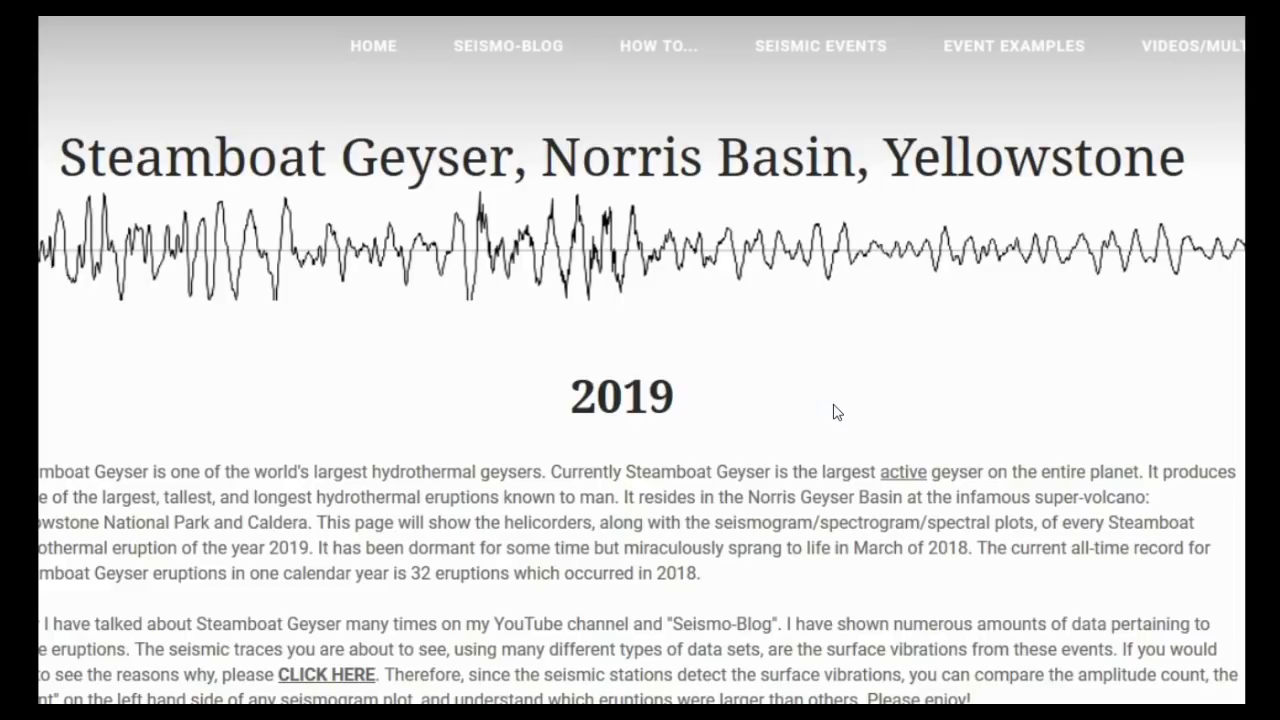
# Step: Review the introduction and the 18th eruption's seismogram, spectrogram, spectrum and helicorder on the 2019 Steamboat Geyser page
pyautogui.moveTo(845, 47)
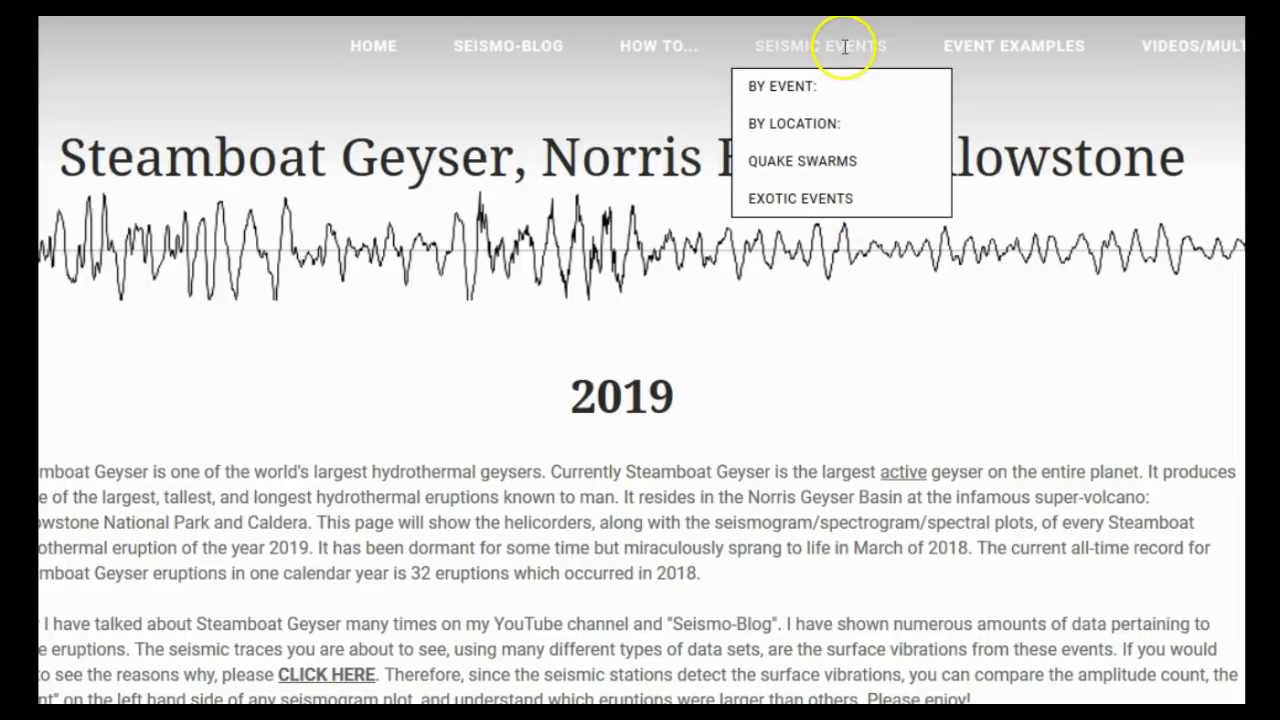
pyautogui.moveTo(824, 90)
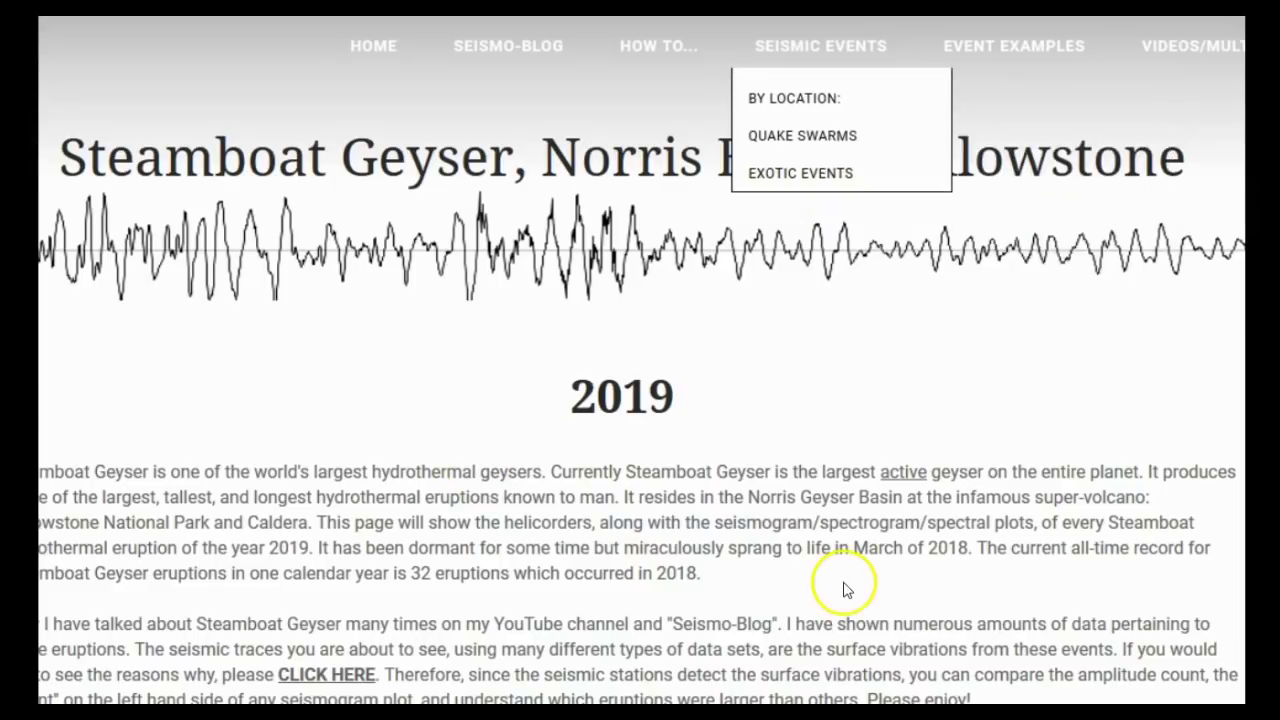
pyautogui.scroll(-5, 838, 586)
pyautogui.scroll(-1, 843, 589)
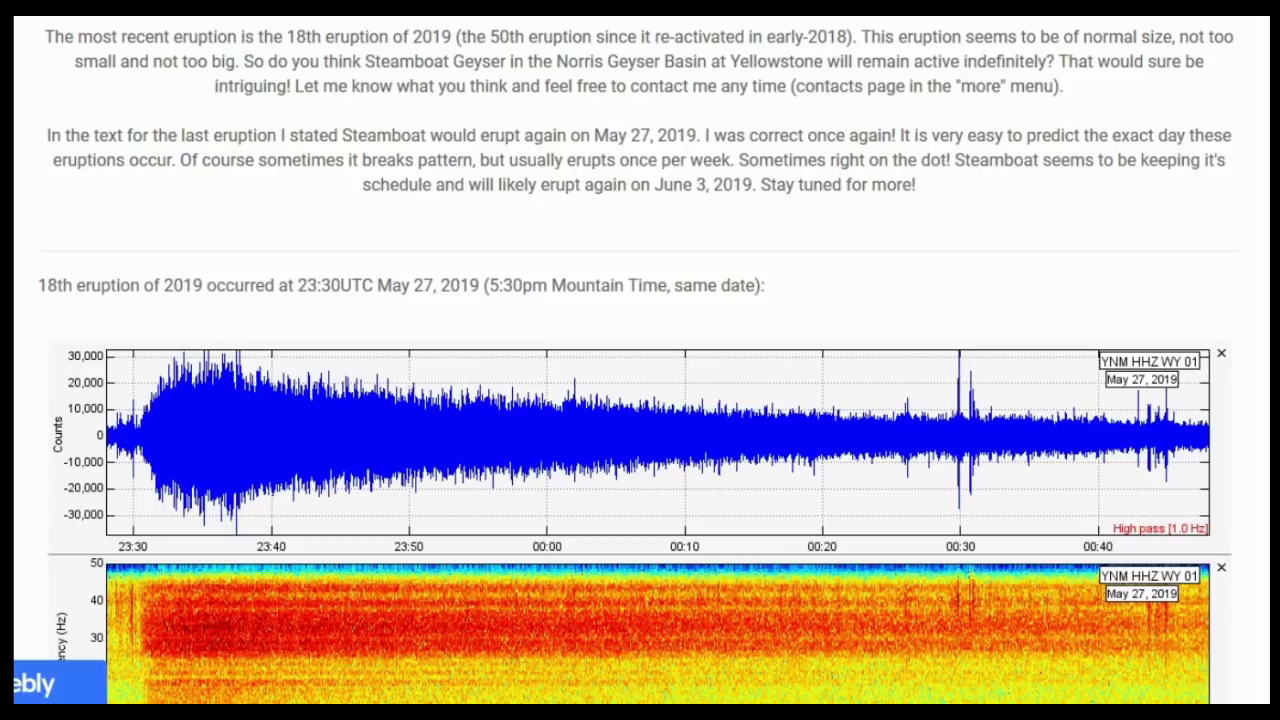
pyautogui.scroll(-3, 640, 400)
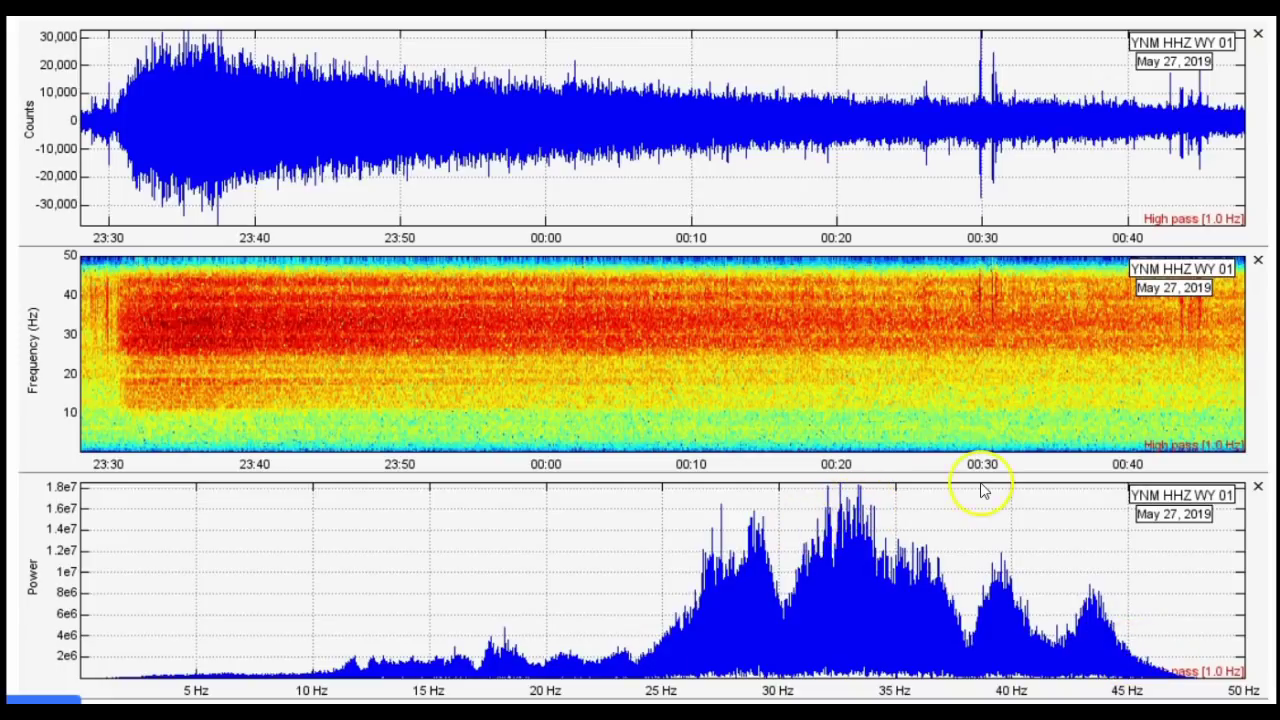
pyautogui.scroll(-7, 640, 360)
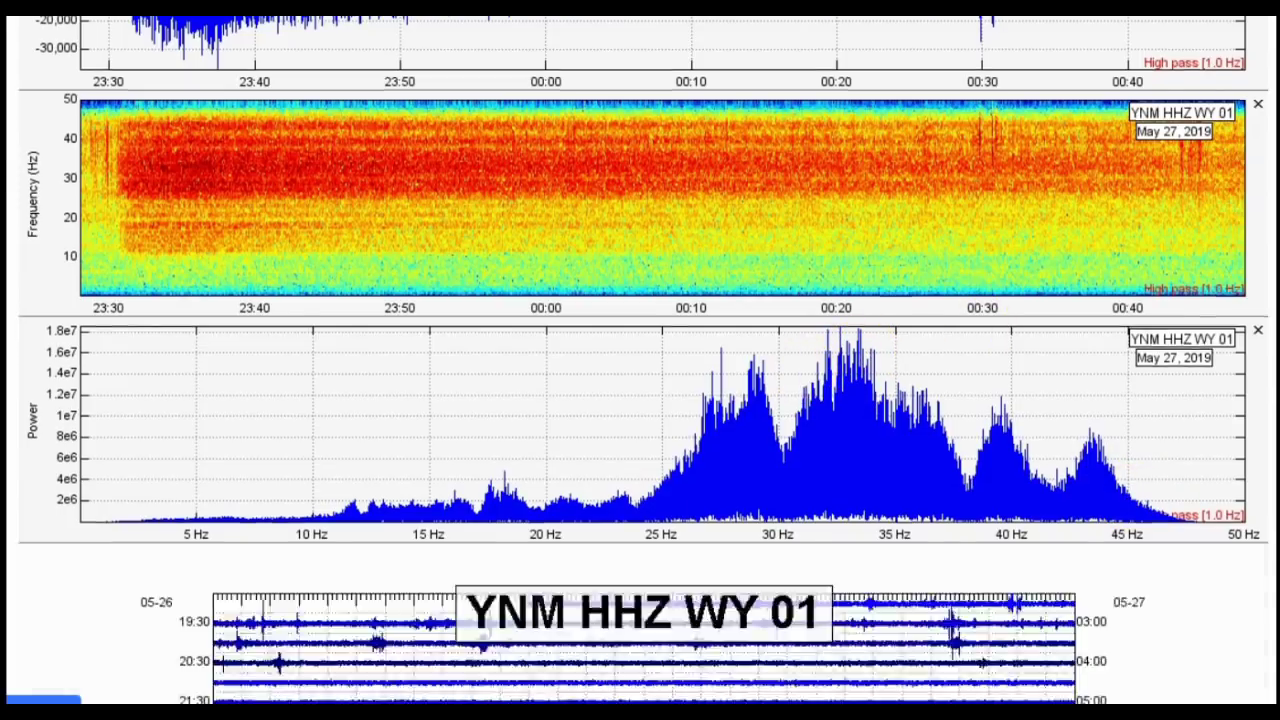
pyautogui.scroll(-5, 640, 360)
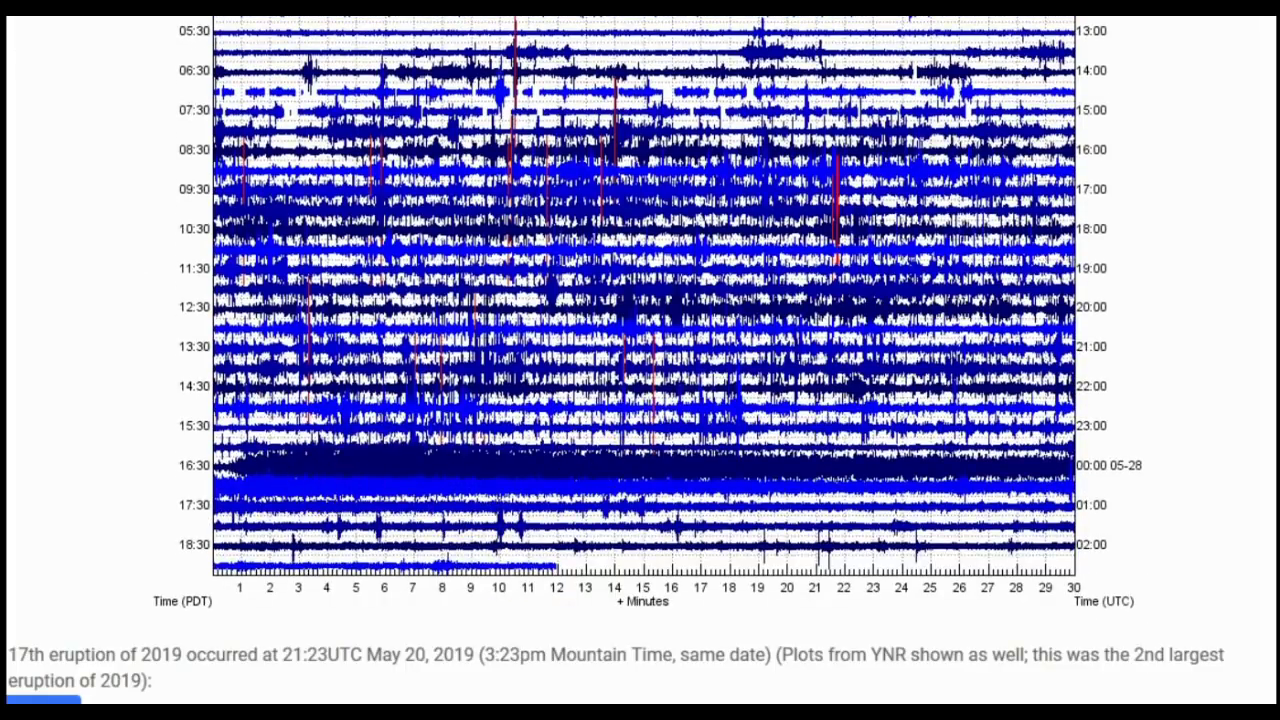
# Step: Examine the May 20, 2019 plots for the 17th Steamboat Geyser eruption, including the amplitude and power scales
pyautogui.scroll(-7, 640, 360)
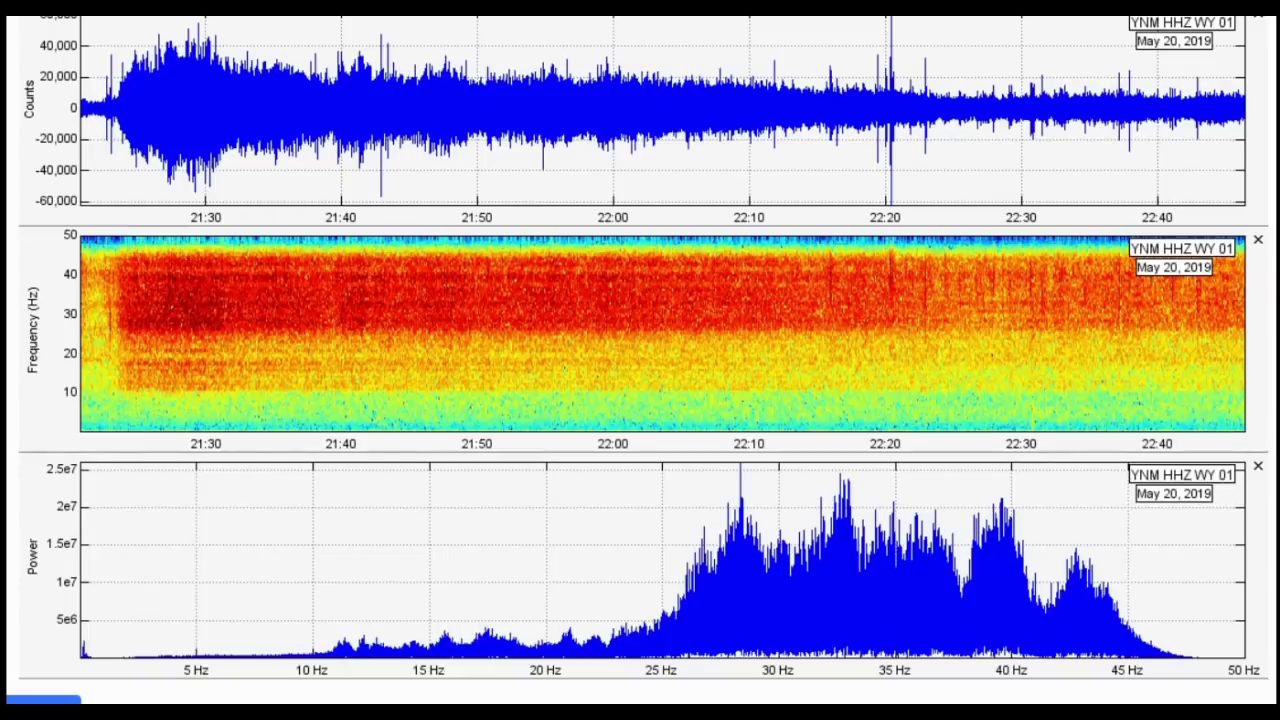
pyautogui.scroll(1, 640, 360)
pyautogui.scroll(-1, 640, 360)
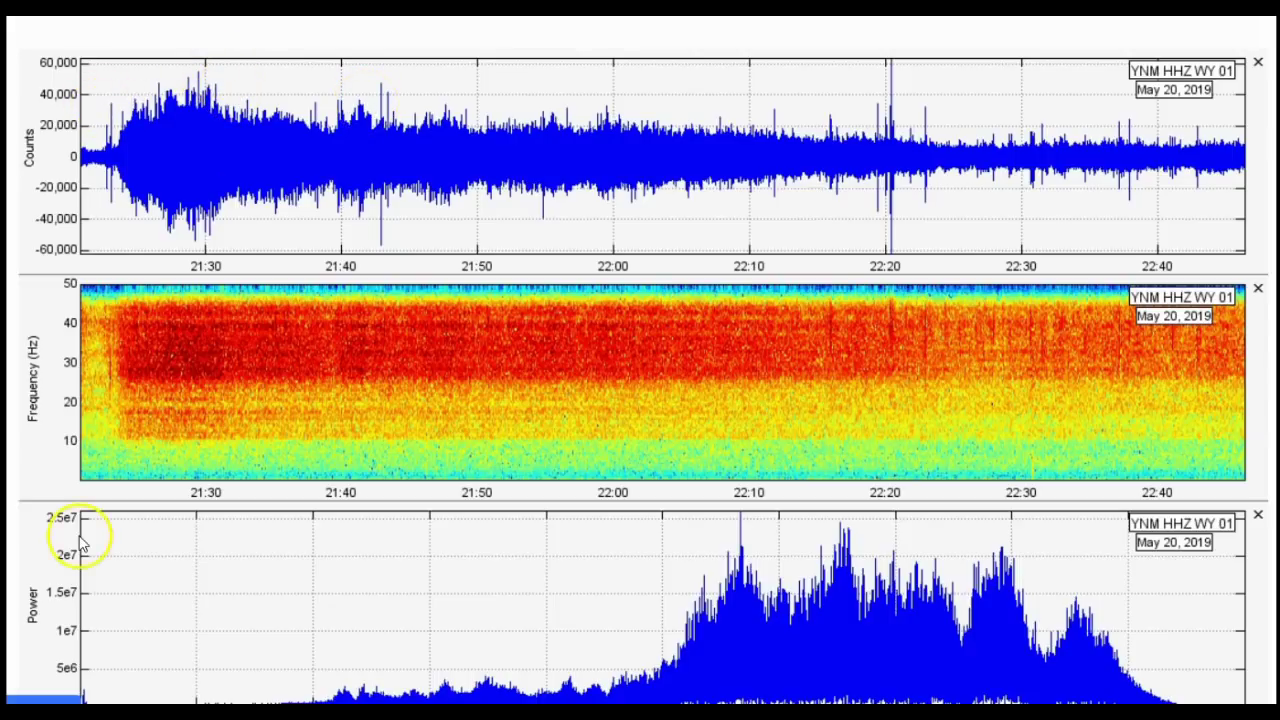
pyautogui.click(40, 620)
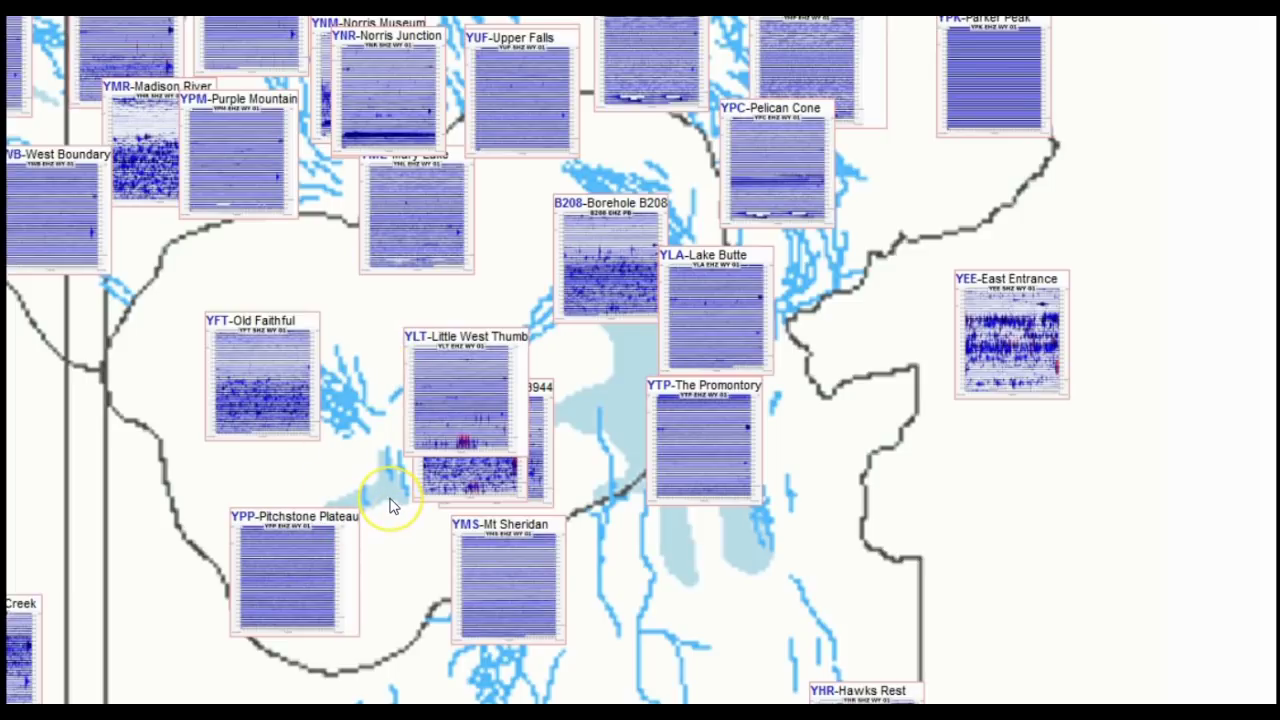
# Step: Open the YLT Little West Thumb helicorder from the seismometer map and examine the earthquake swarm on 05-28 UTC
pyautogui.click(451, 404)
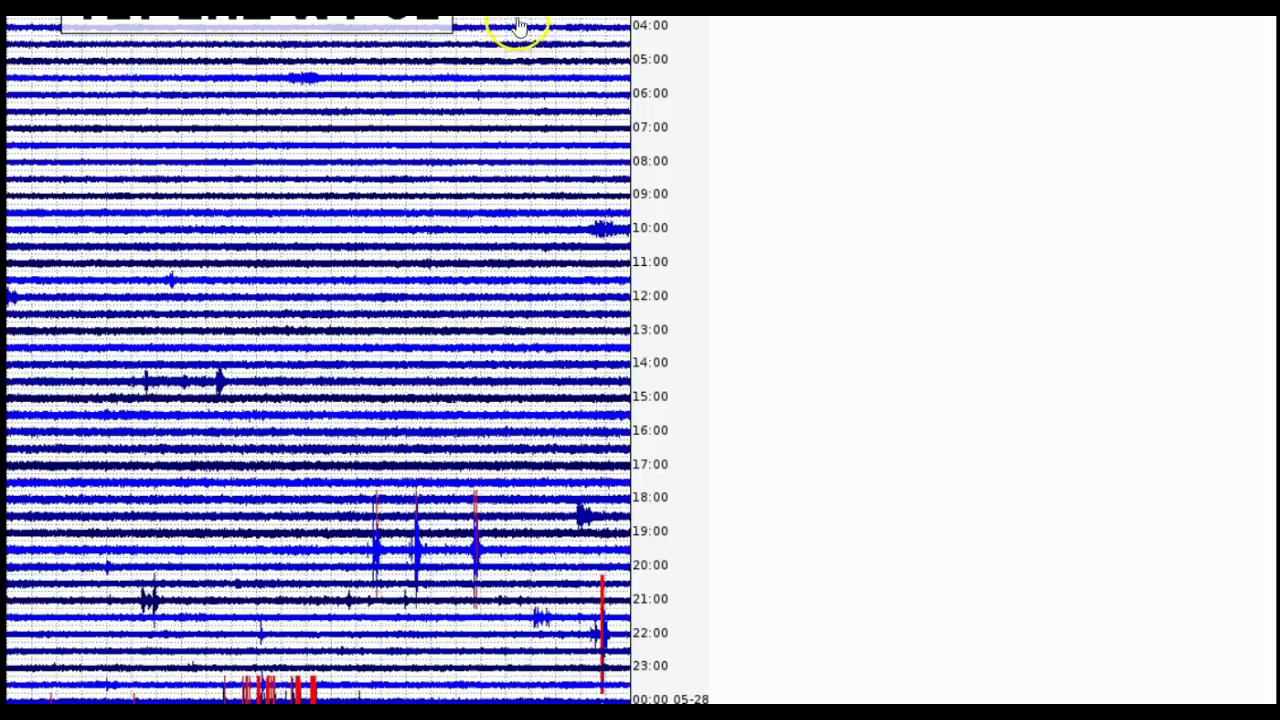
pyautogui.scroll(-3, 686, 214)
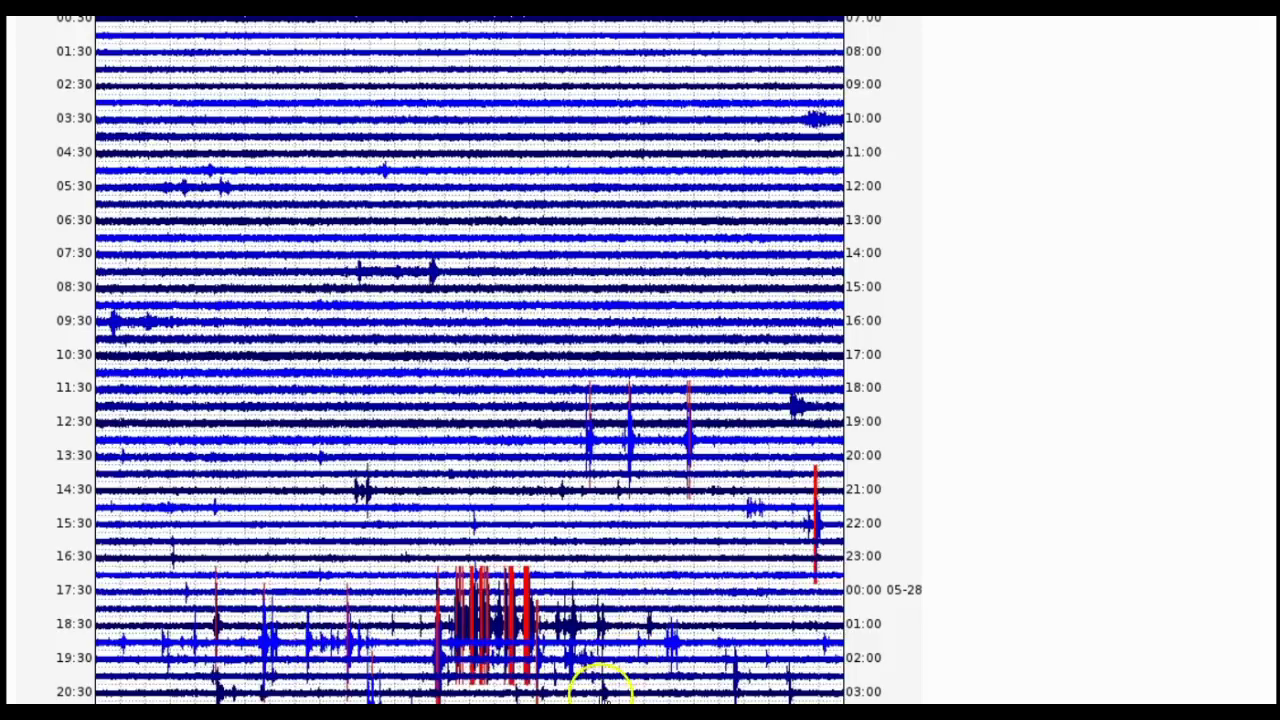
pyautogui.scroll(-1, 570, 680)
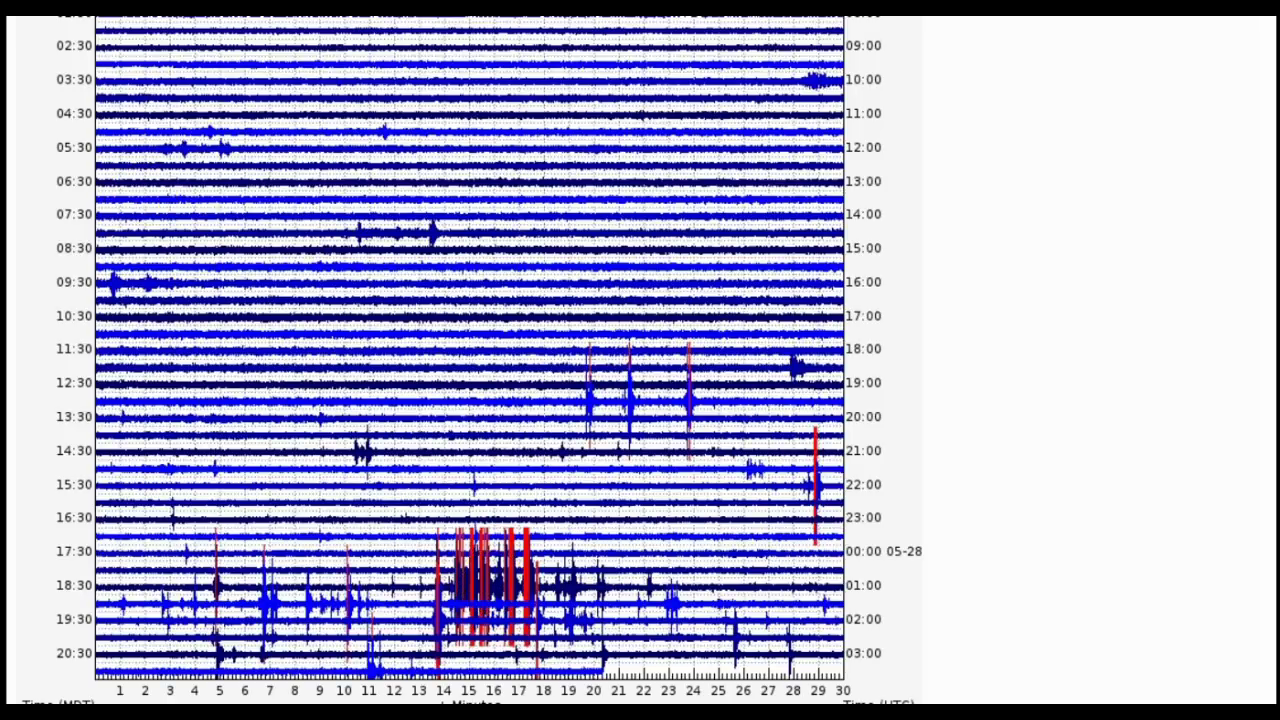
pyautogui.hscroll(2, 470, 360)
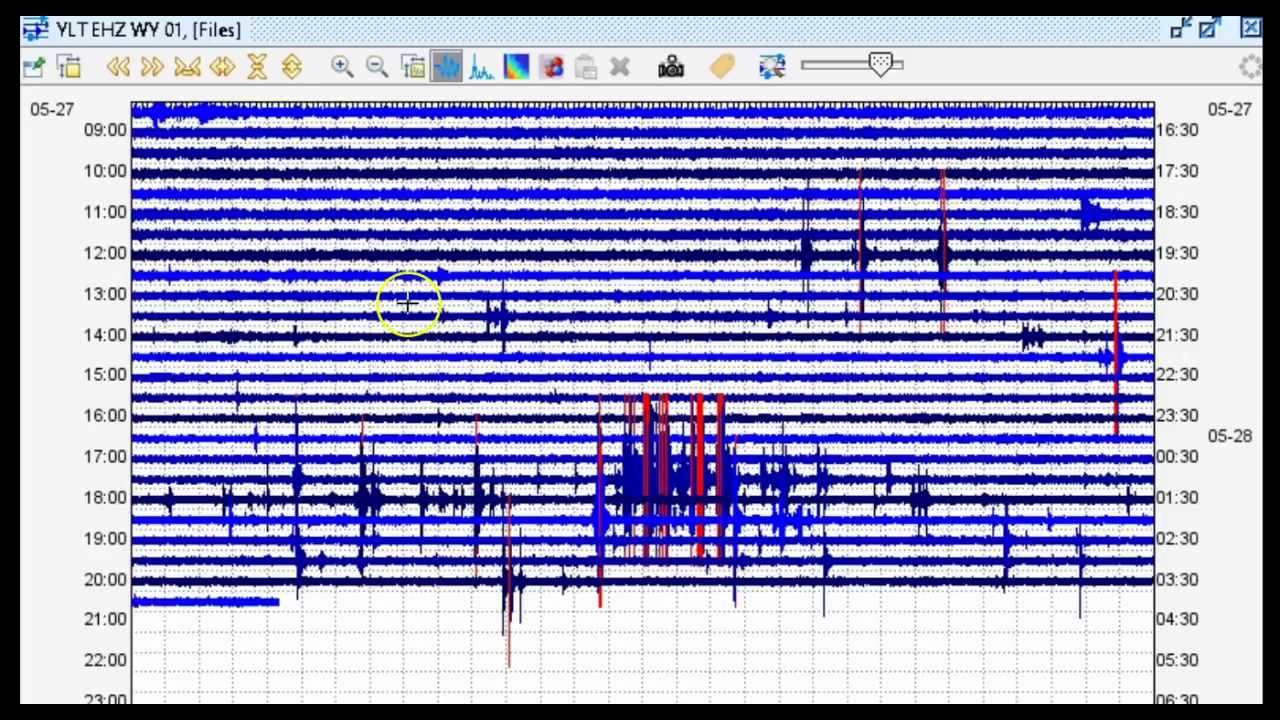
# Step: In the YLT EHZ WY 01 helicorder viewer, display the waveform of the small event near 00:34:48 UTC
pyautogui.click(298, 480)
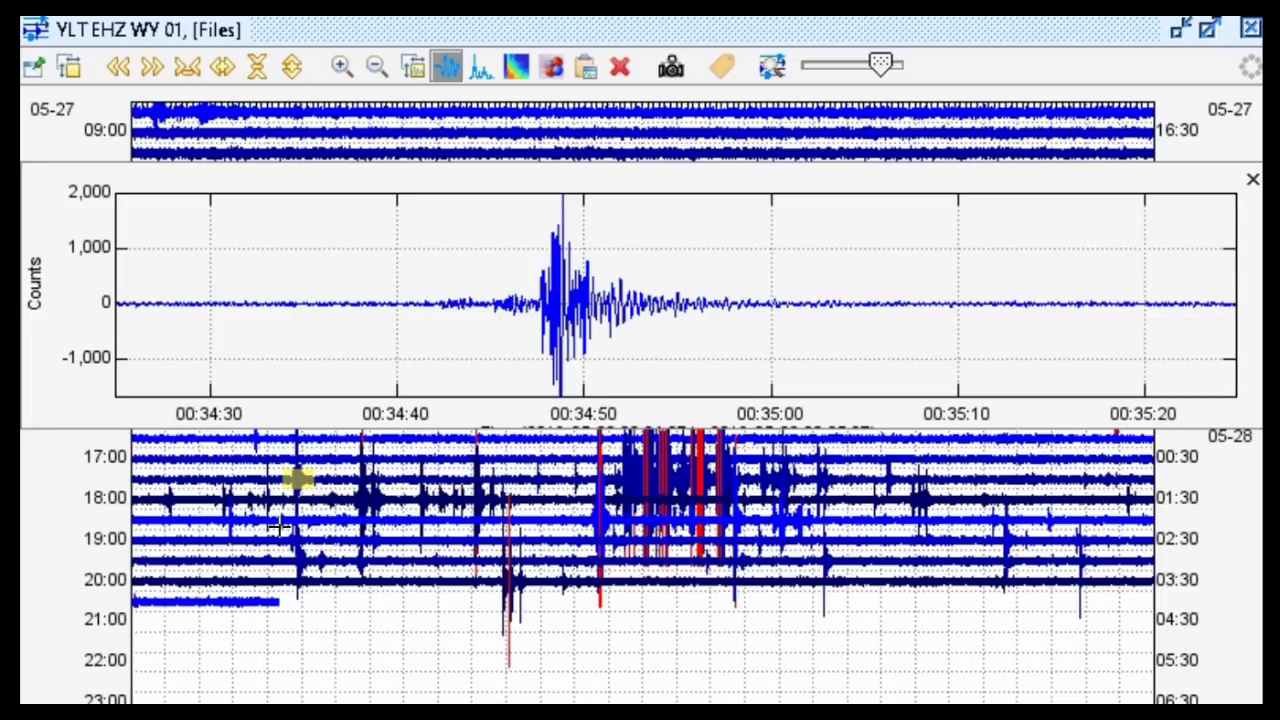
pyautogui.moveTo(120, 200)
pyautogui.mouseDown()
pyautogui.moveTo(511, 266)
pyautogui.moveTo(391, 294)
pyautogui.moveTo(630, 287)
pyautogui.mouseUp()
pyautogui.click(414, 200)
# Step: Widen the waveform span to about four minutes and inspect the swarm's main burst between 00:43 and 00:48 UTC
pyautogui.click(375, 65)
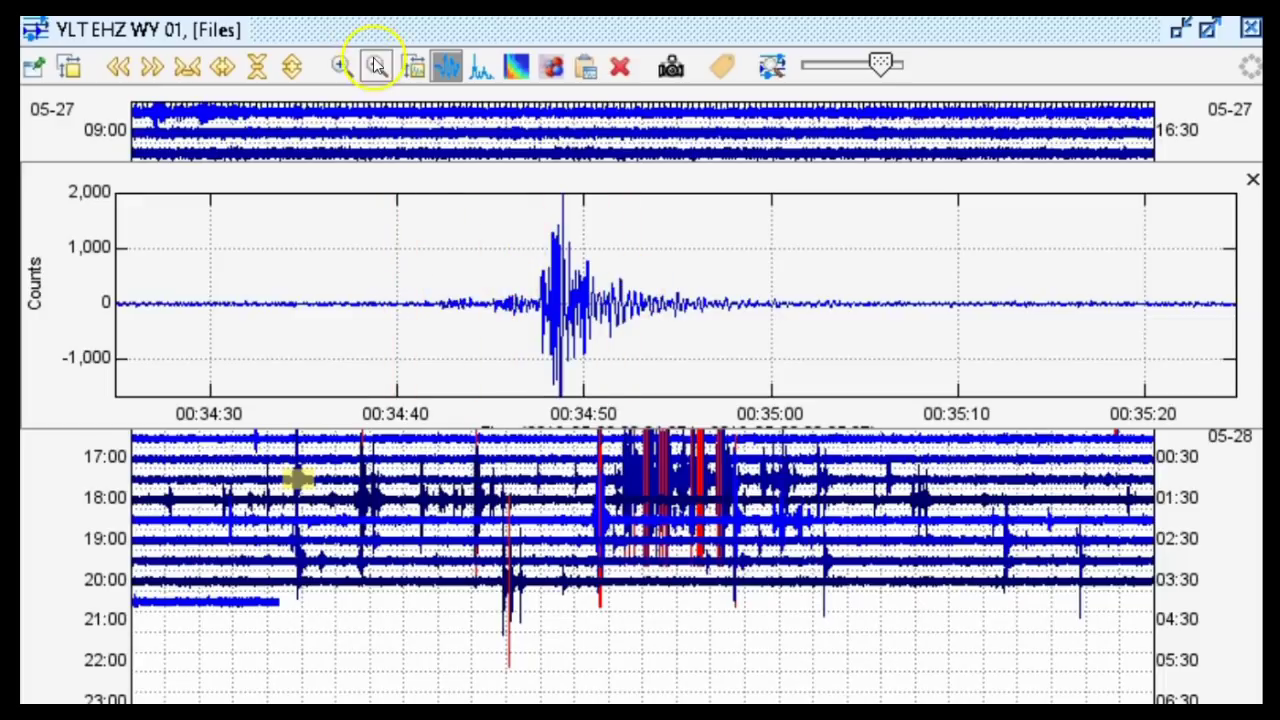
pyautogui.click(375, 65)
pyautogui.click(651, 486)
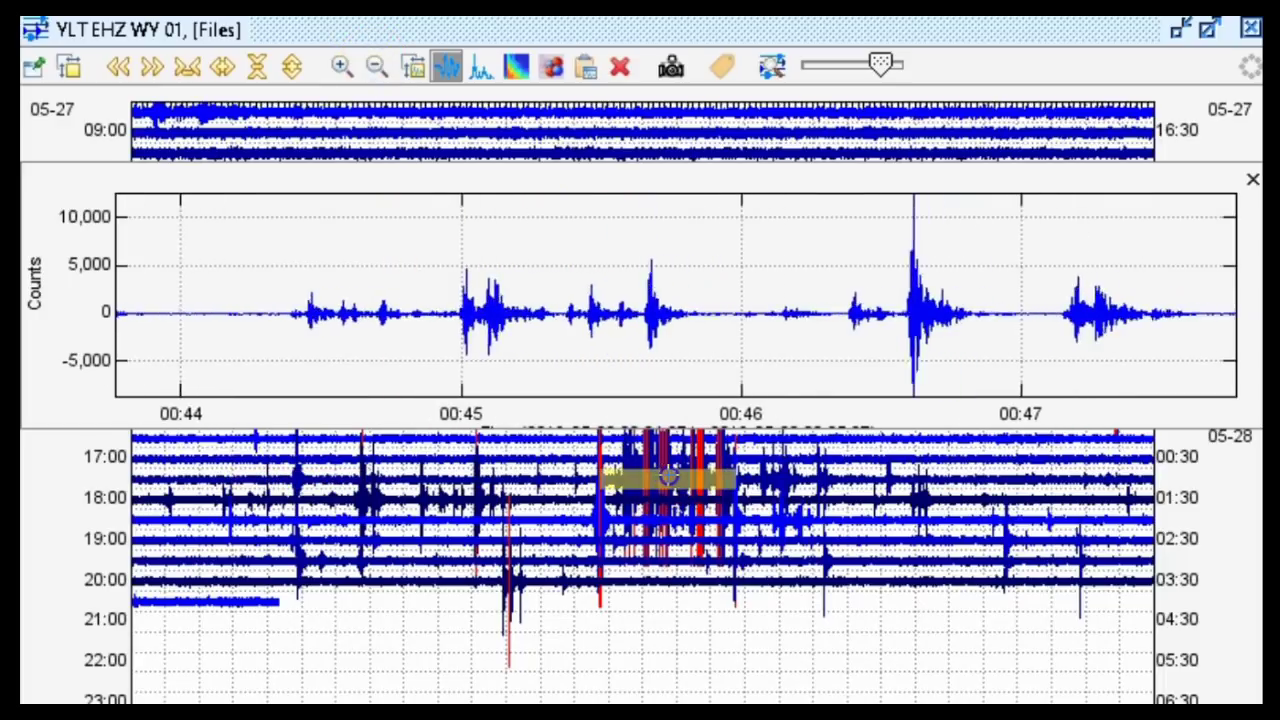
pyautogui.click(375, 65)
pyautogui.click(603, 528)
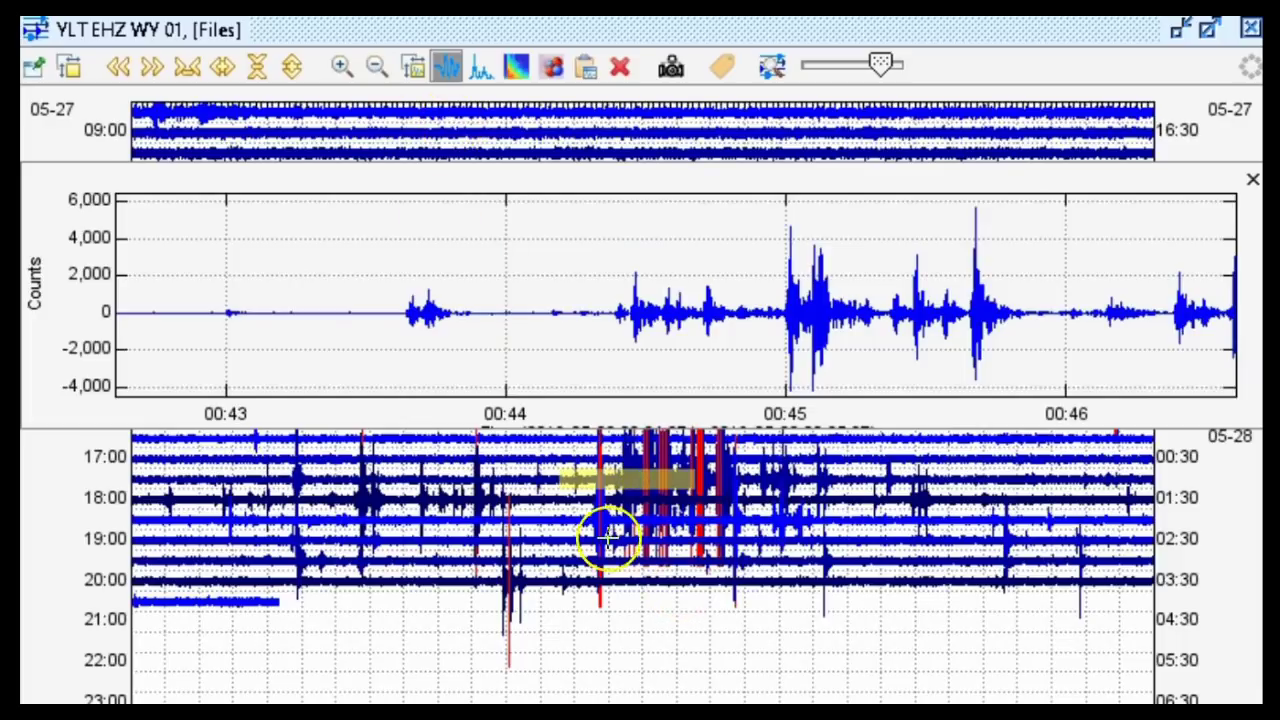
pyautogui.moveTo(603, 521); pyautogui.dragTo(704, 480)
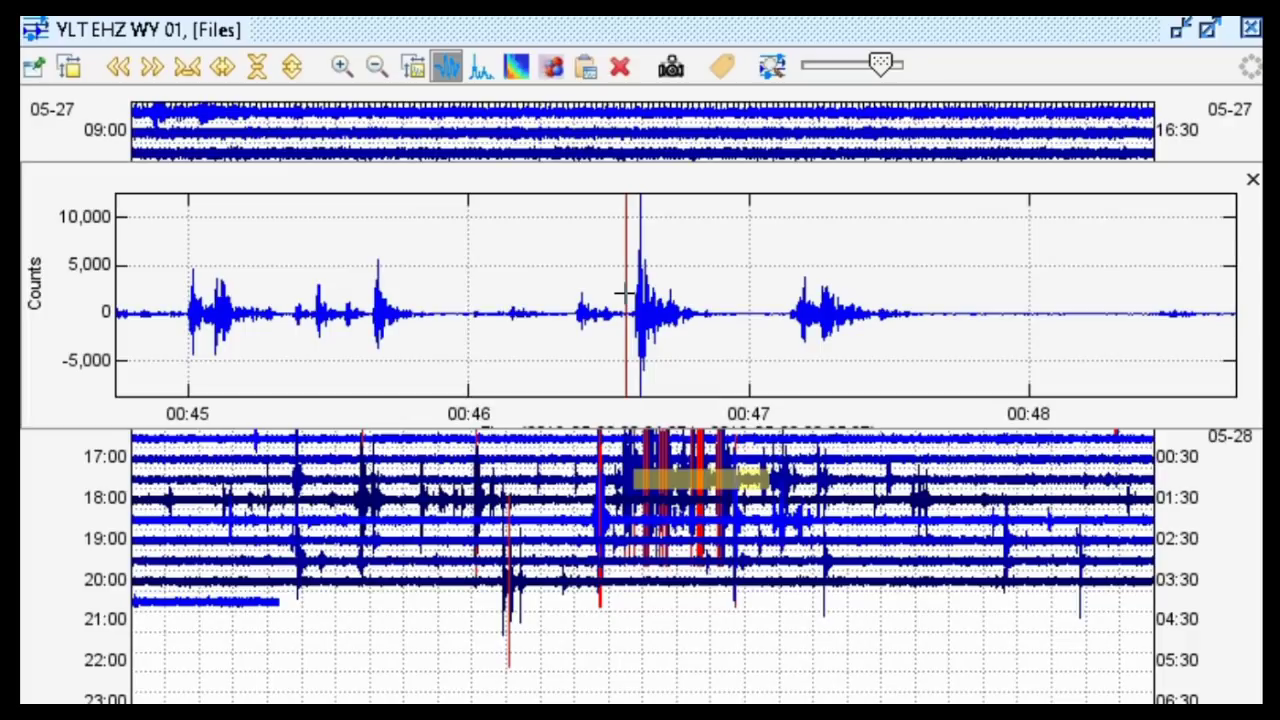
# Step: Zoom in on the waveform of the strongest event in the burst, around 00:46:36 UTC
pyautogui.moveTo(624, 293); pyautogui.dragTo(754, 297)
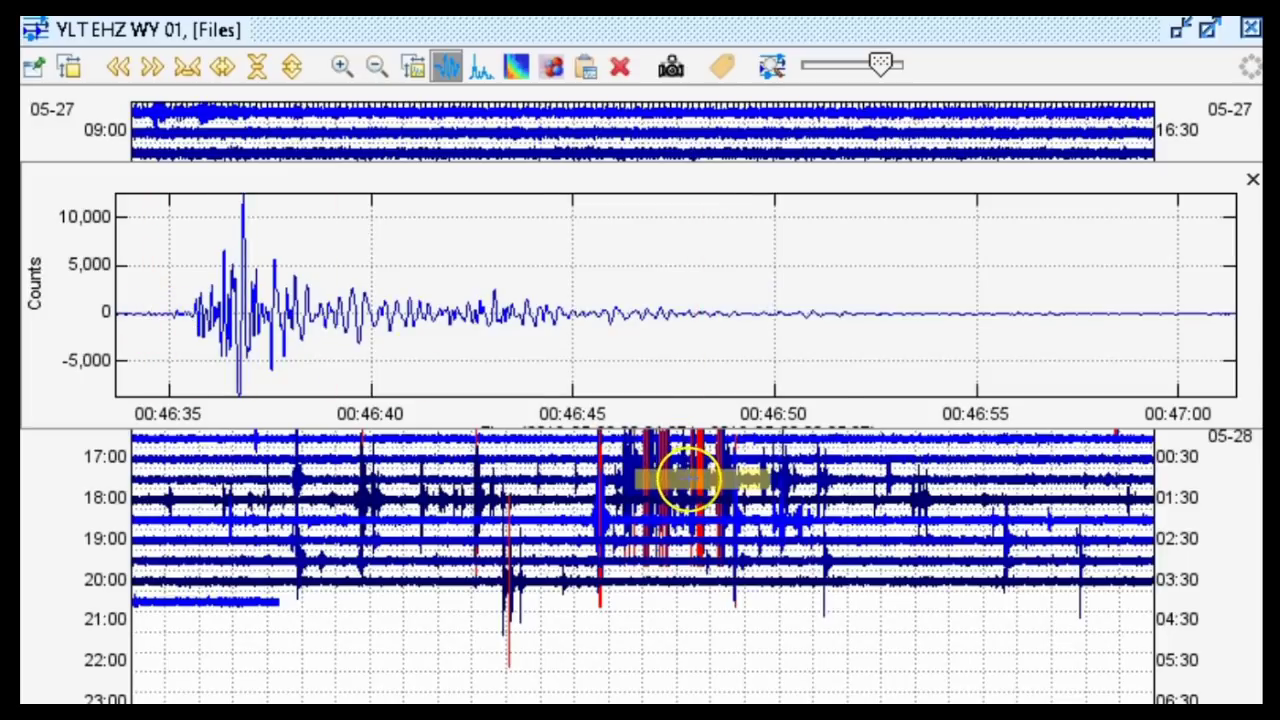
pyautogui.click(686, 480)
pyautogui.moveTo(727, 348); pyautogui.dragTo(857, 334)
# Step: Switch the inset to a spectrogram and show the wider burst from 00:45 to 00:48 UTC
pyautogui.click(516, 66)
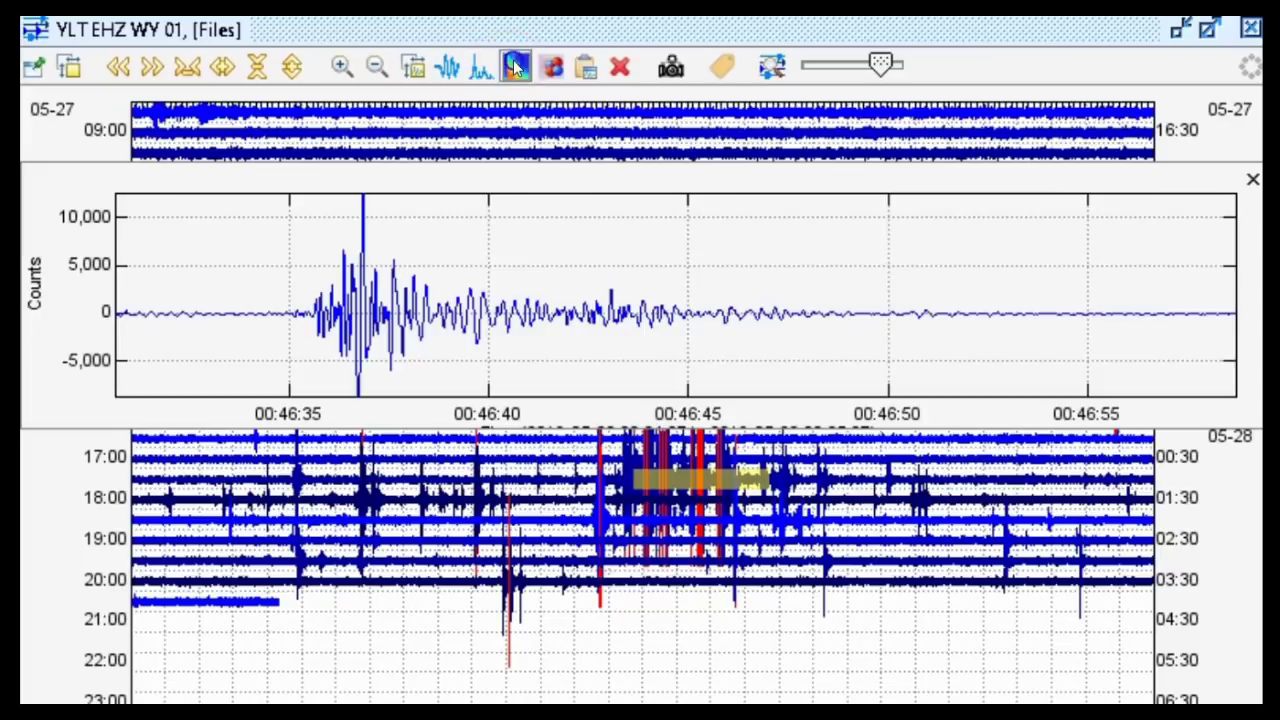
pyautogui.click(688, 466)
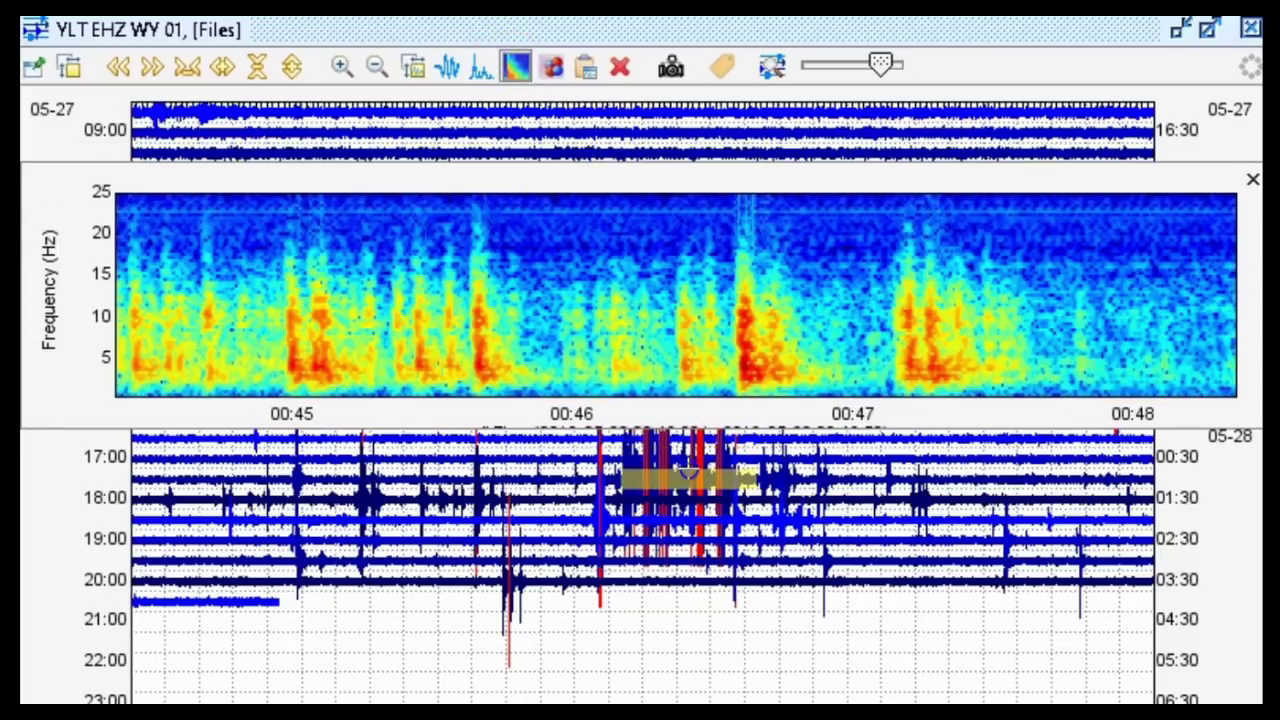
pyautogui.click(377, 66)
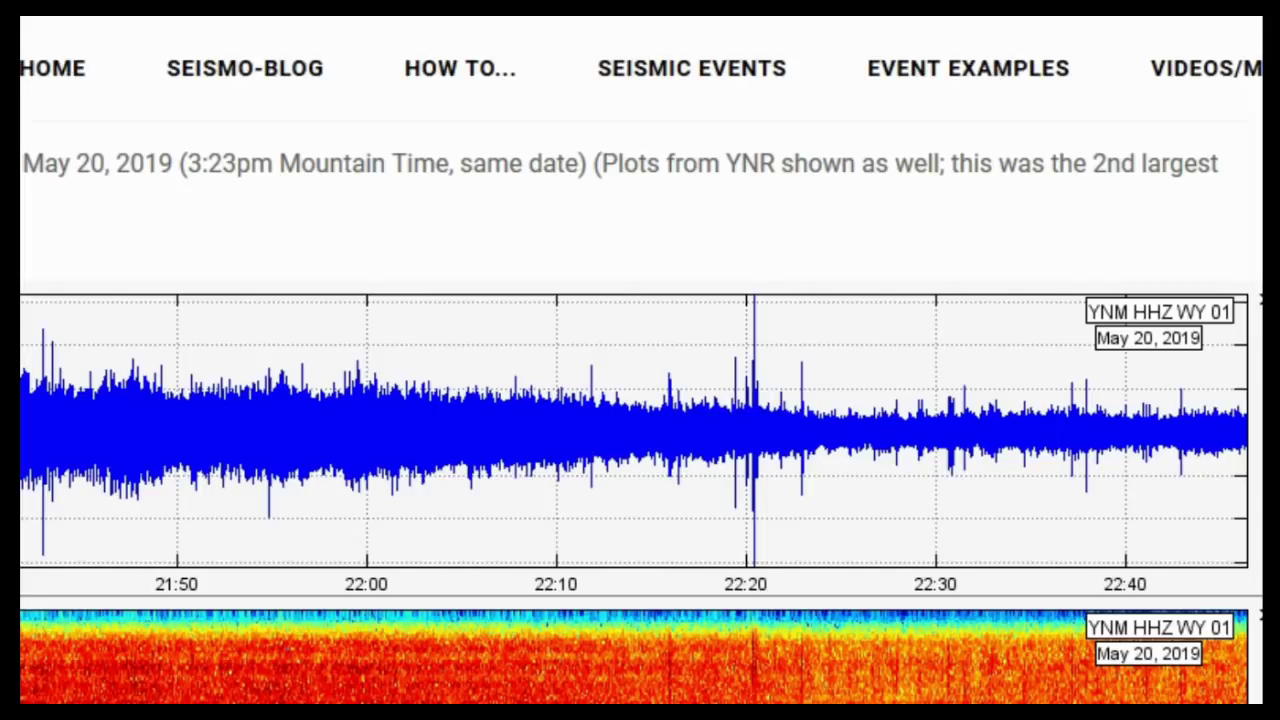
# Step: Open the website's West Thumb, Yellowstone Energetic Swarms page from the seismic events listed by event
pyautogui.moveTo(752, 72)
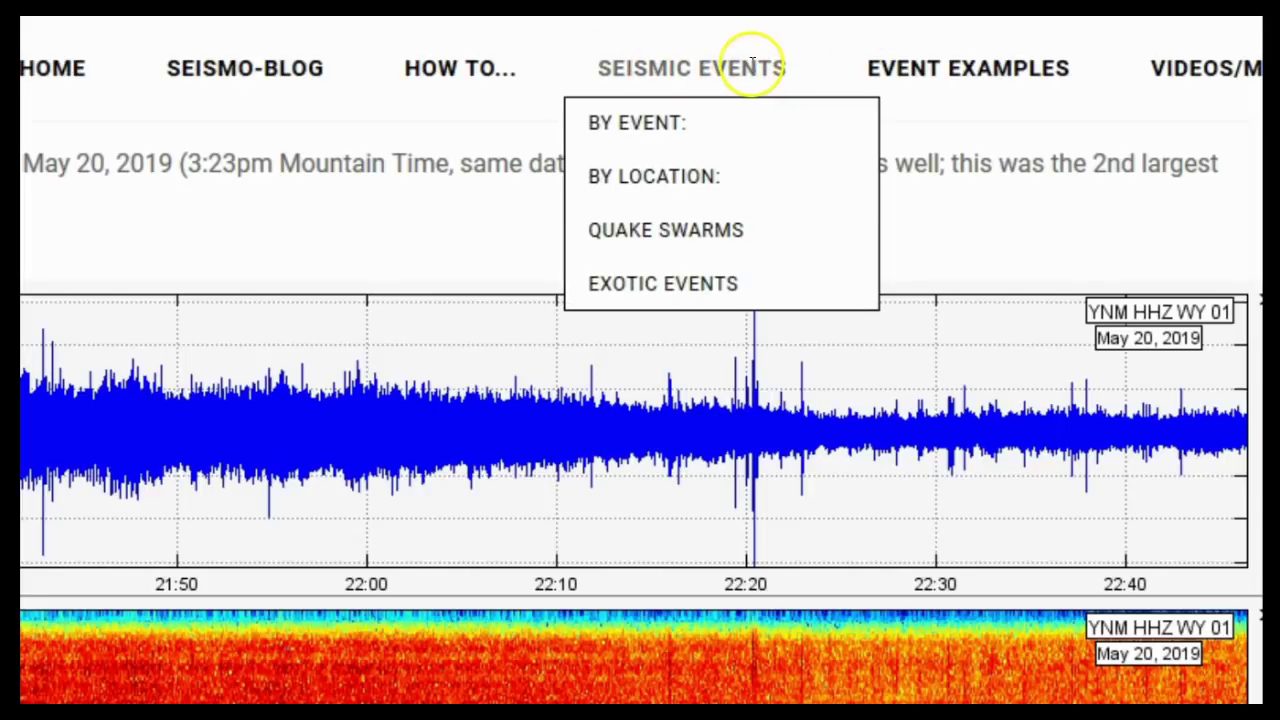
pyautogui.moveTo(723, 114)
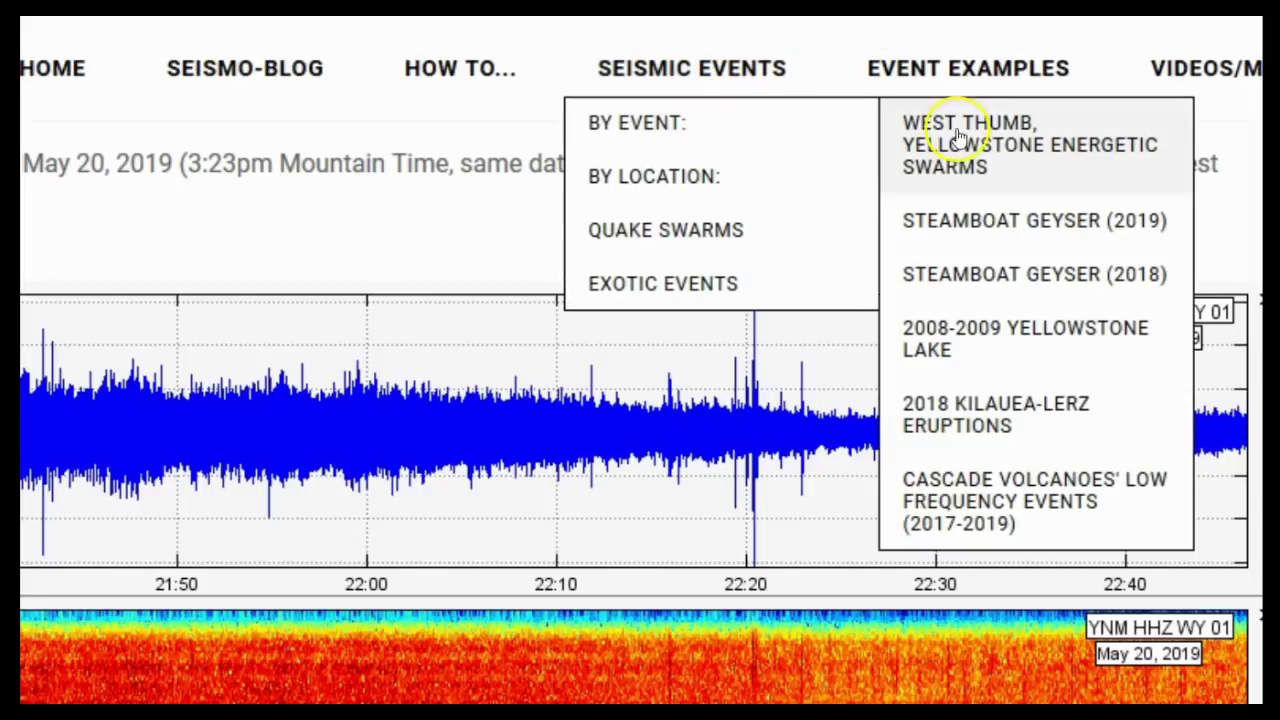
pyautogui.click(995, 165)
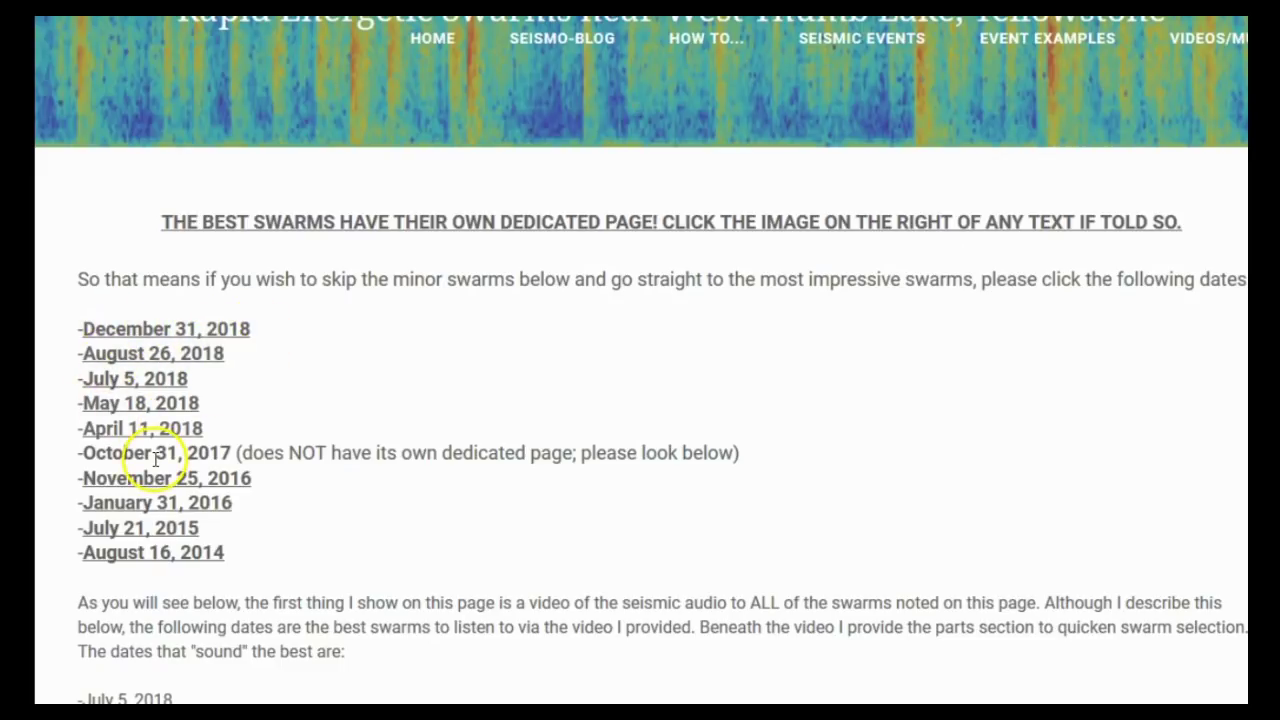
# Step: Look through the swarm page's introduction and audio time tags, and examine the December 31, 2018 swarm section
pyautogui.scroll(-20, 640, 400)
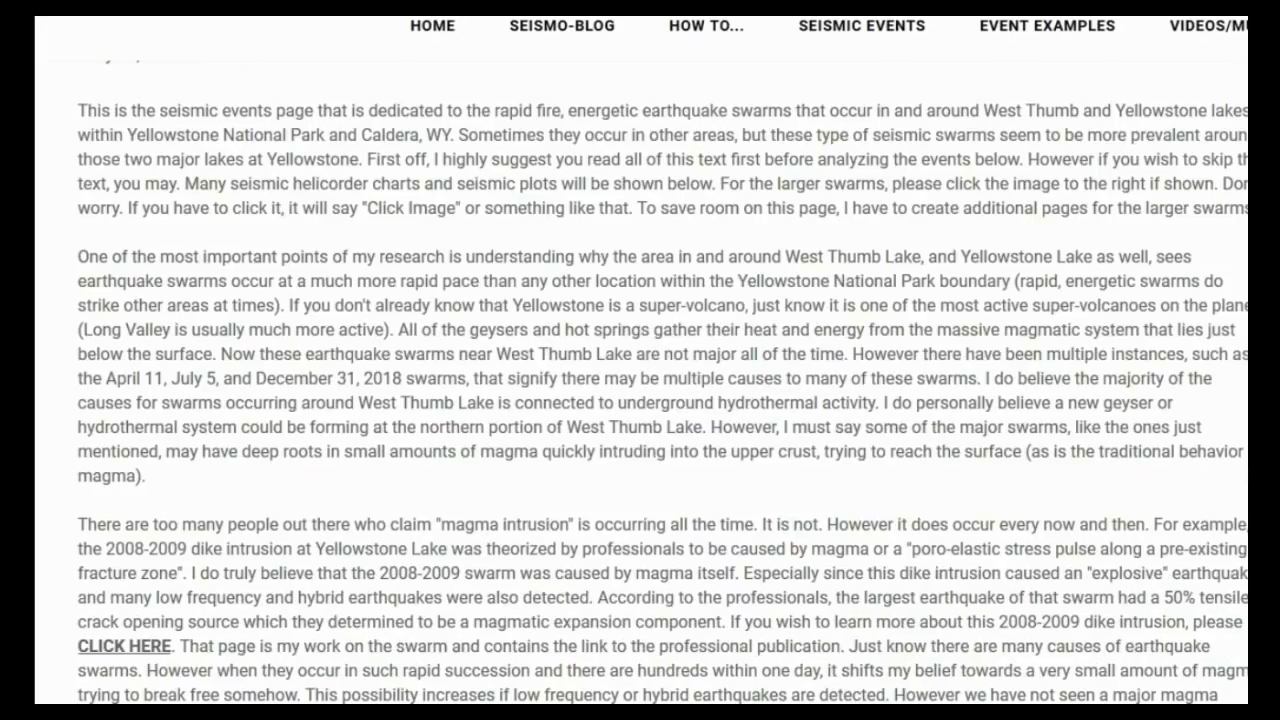
pyautogui.scroll(-15, 640, 400)
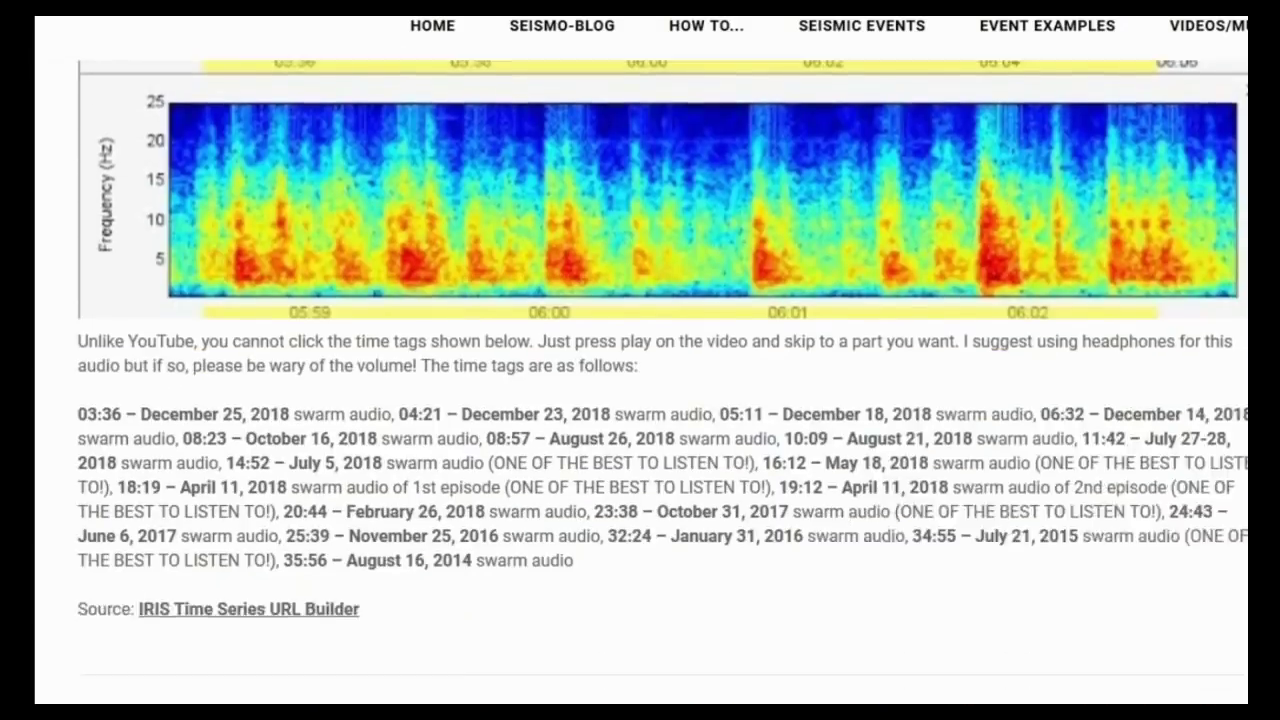
pyautogui.scroll(2, 640, 400)
pyautogui.scroll(-1, 640, 400)
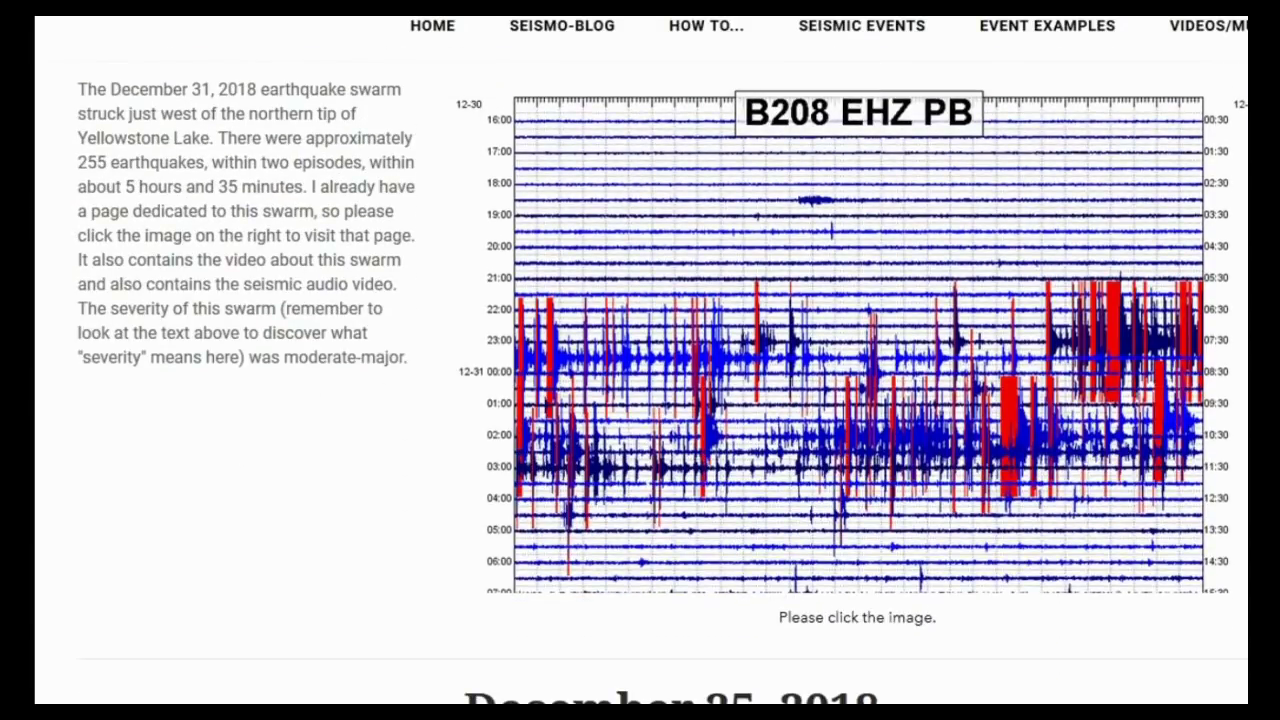
pyautogui.scroll(-2, 640, 380)
pyautogui.scroll(3, 640, 380)
pyautogui.scroll(-1, 640, 380)
pyautogui.scroll(1, 640, 380)
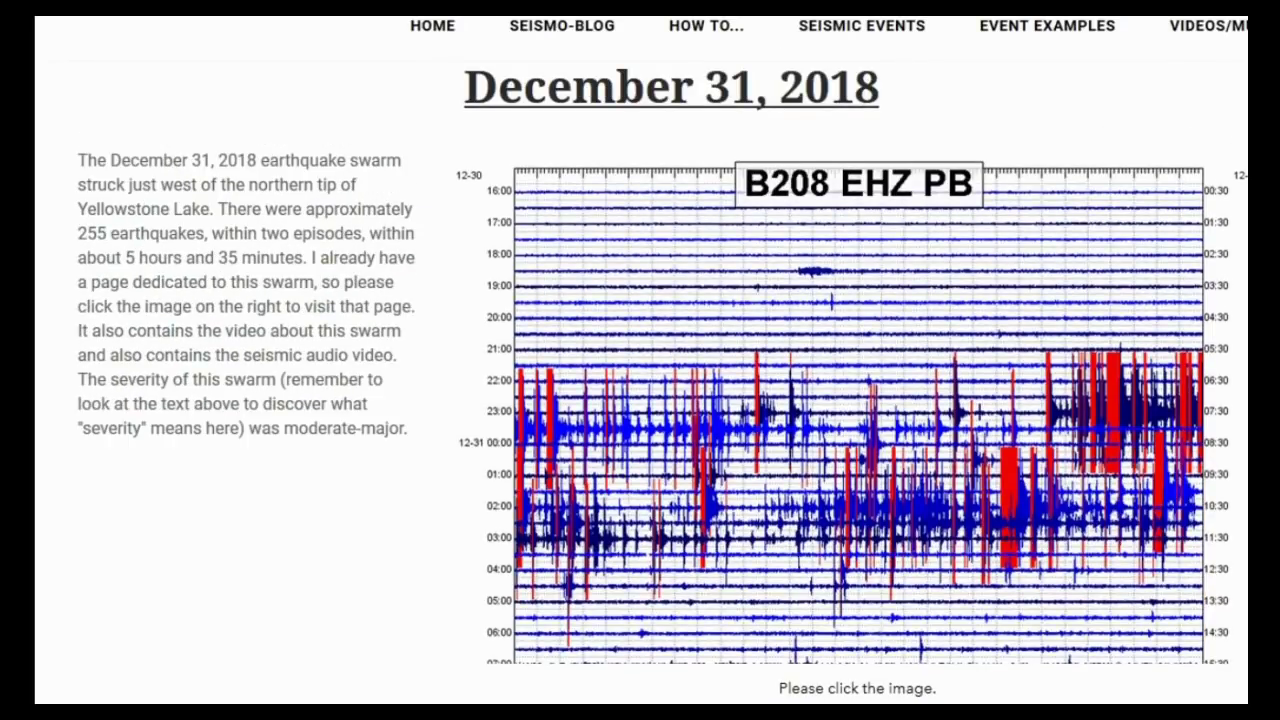
# Step: Examine the December 25, 2018 swarm's details and helicorder plots on the page
pyautogui.scroll(-10, 712, 380)
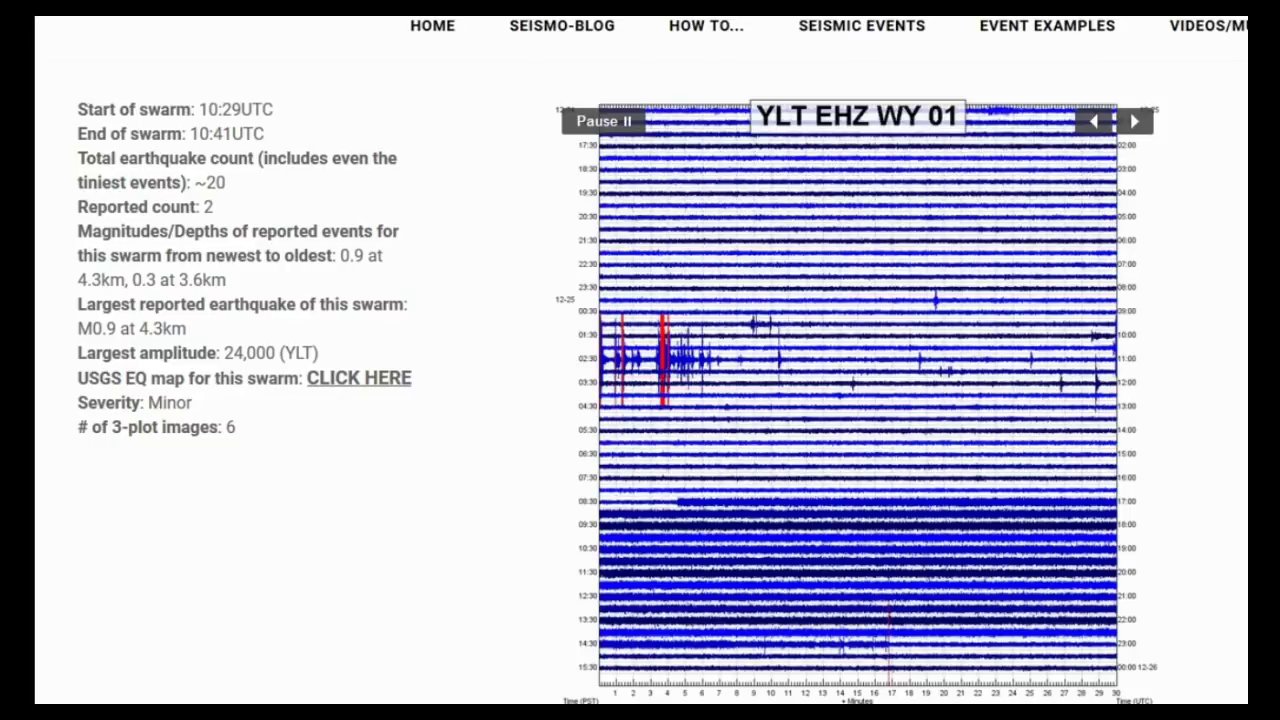
pyautogui.scroll(-7, 640, 380)
pyautogui.scroll(9, 640, 380)
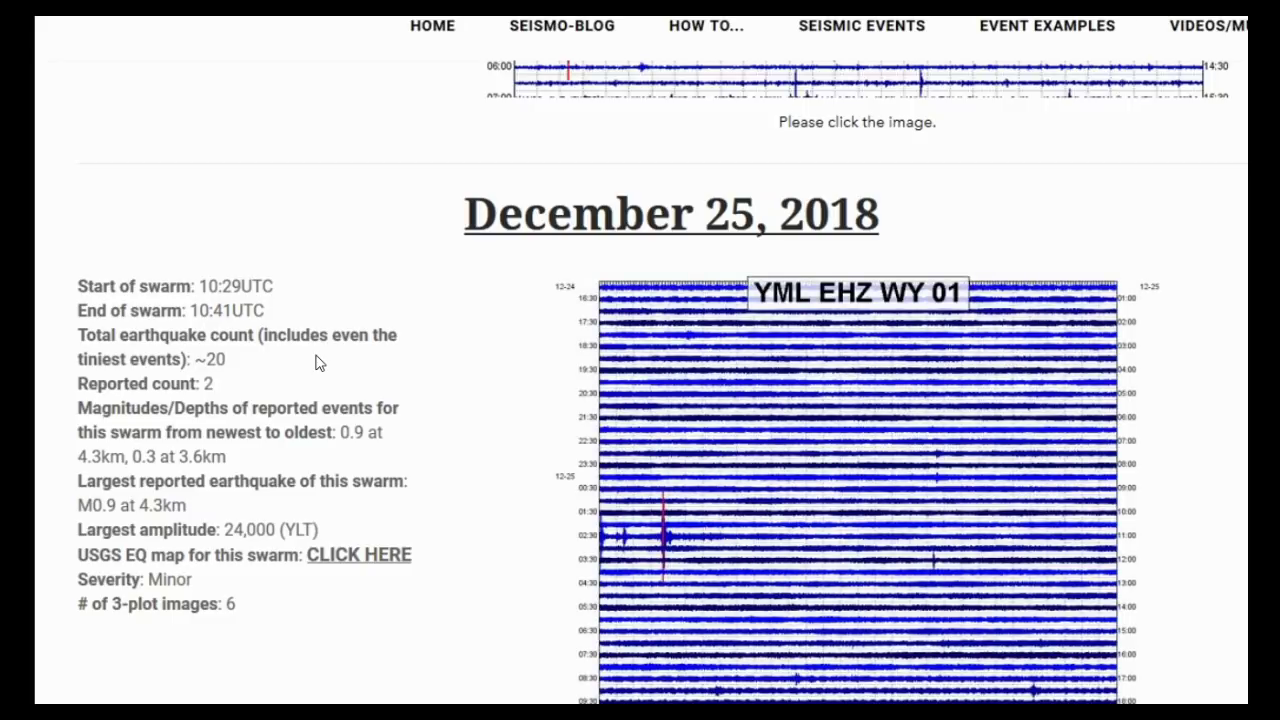
# Step: Skim the older swarm sections down to January 31, 2016, and return to the list of major swarm dates
pyautogui.scroll(-15, 640, 380)
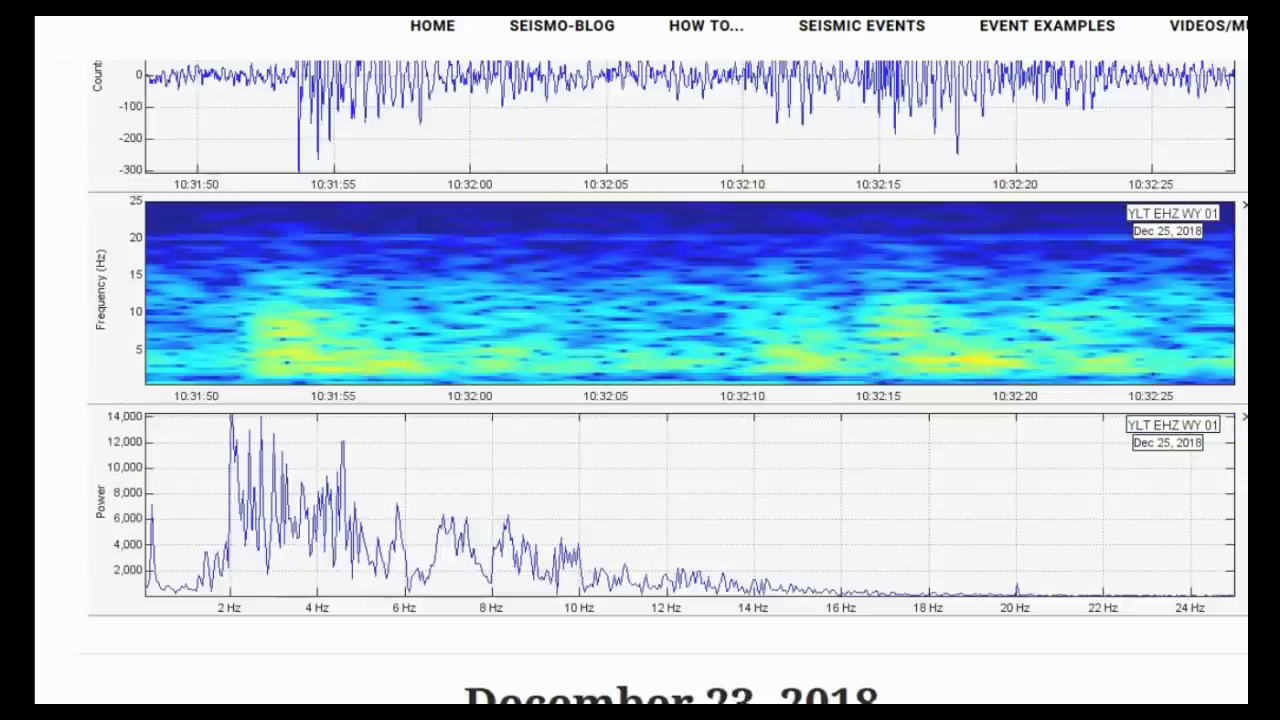
pyautogui.scroll(-20, 640, 380)
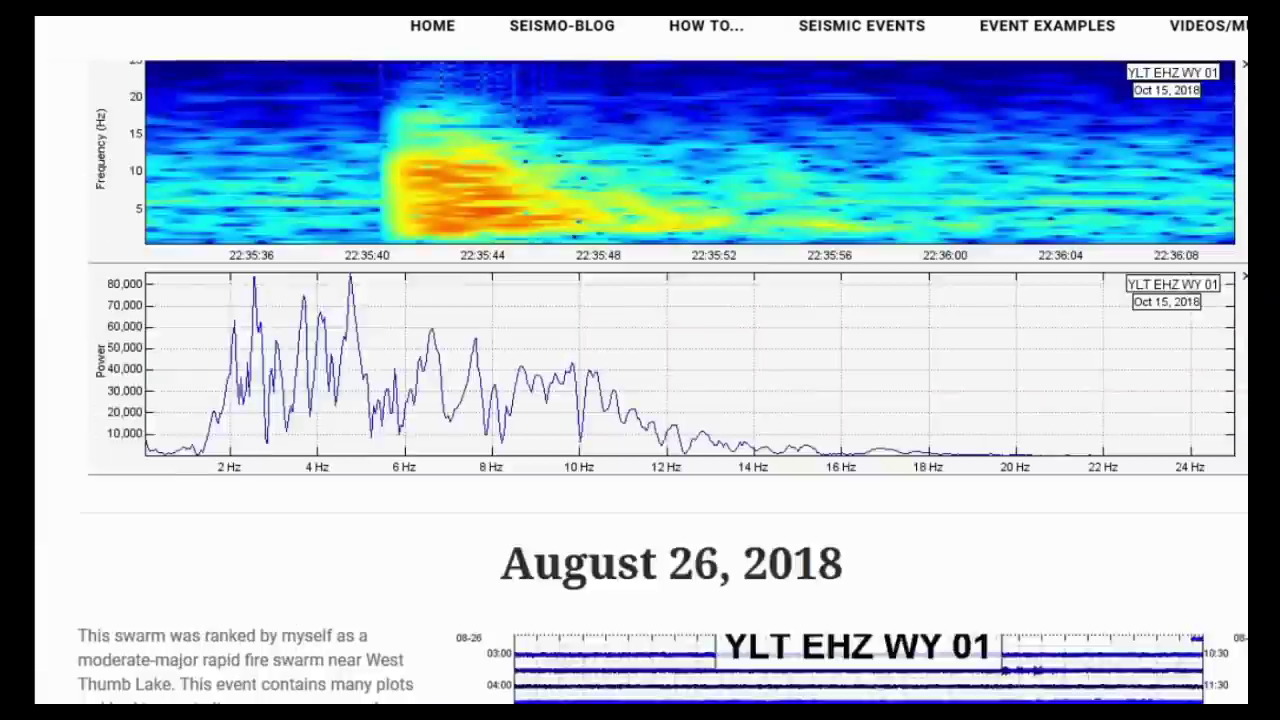
pyautogui.scroll(-20, 640, 380)
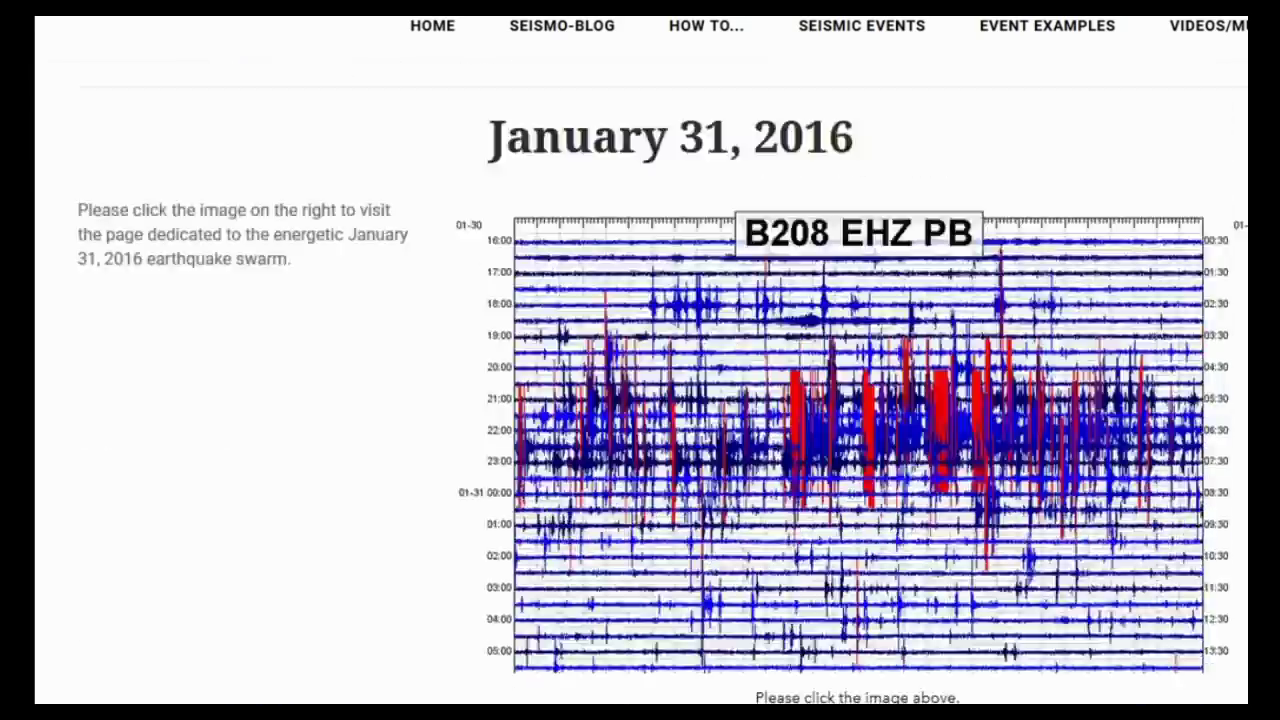
pyautogui.press('Home')
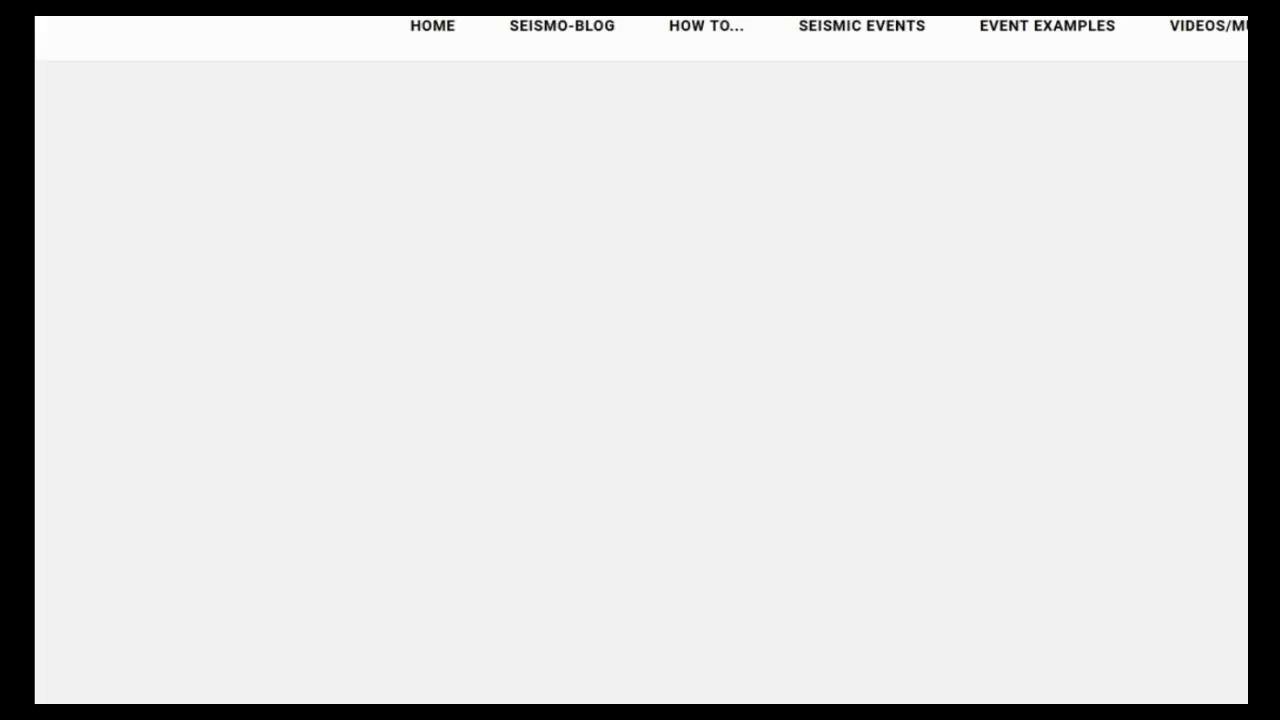
pyautogui.scroll(-20, 640, 400)
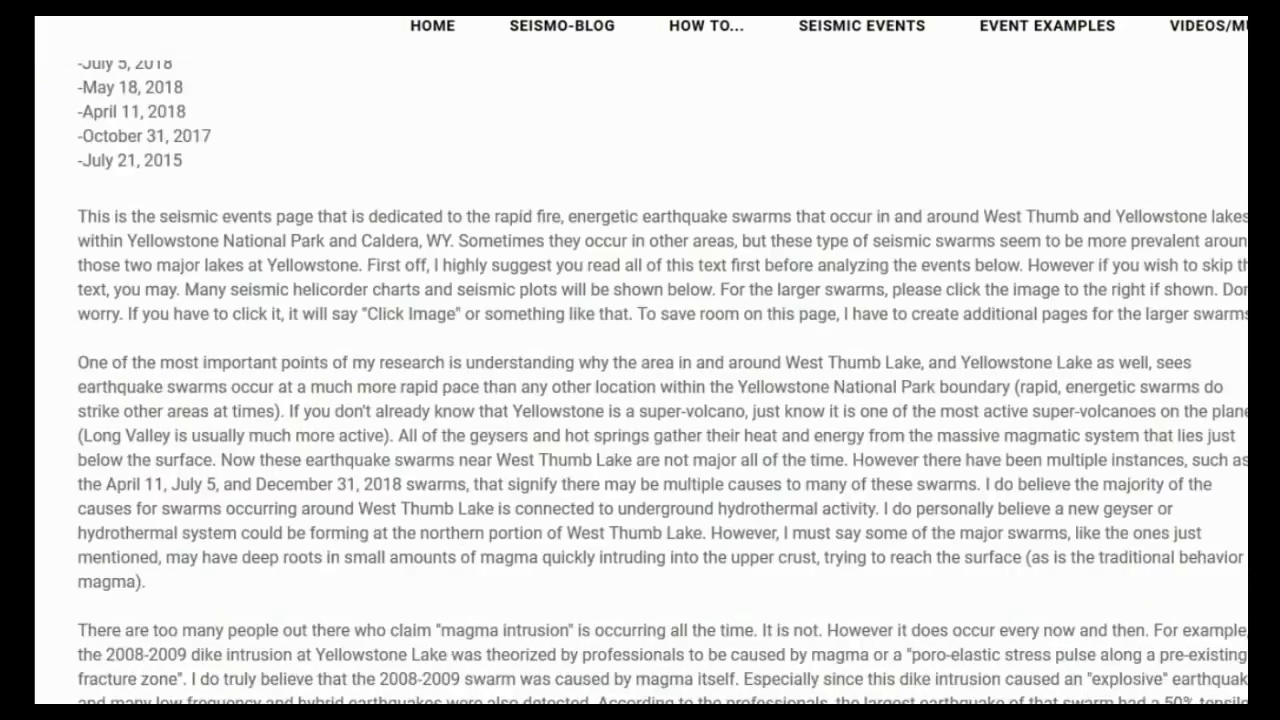
pyautogui.press('Home')
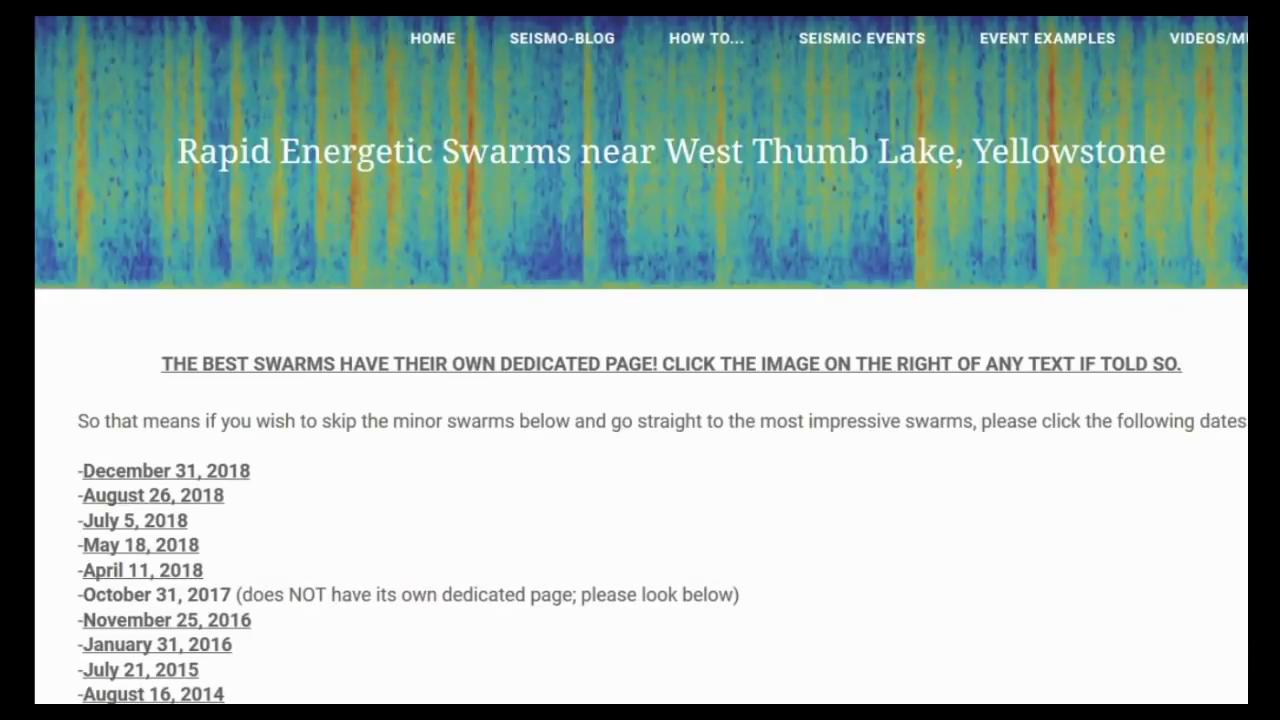
# Step: Examine the December 23, 2018 swarm's waveform, spectrogram and power plots from station YLT
pyautogui.scroll(-20, 640, 400)
pyautogui.scroll(-10, 640, 400)
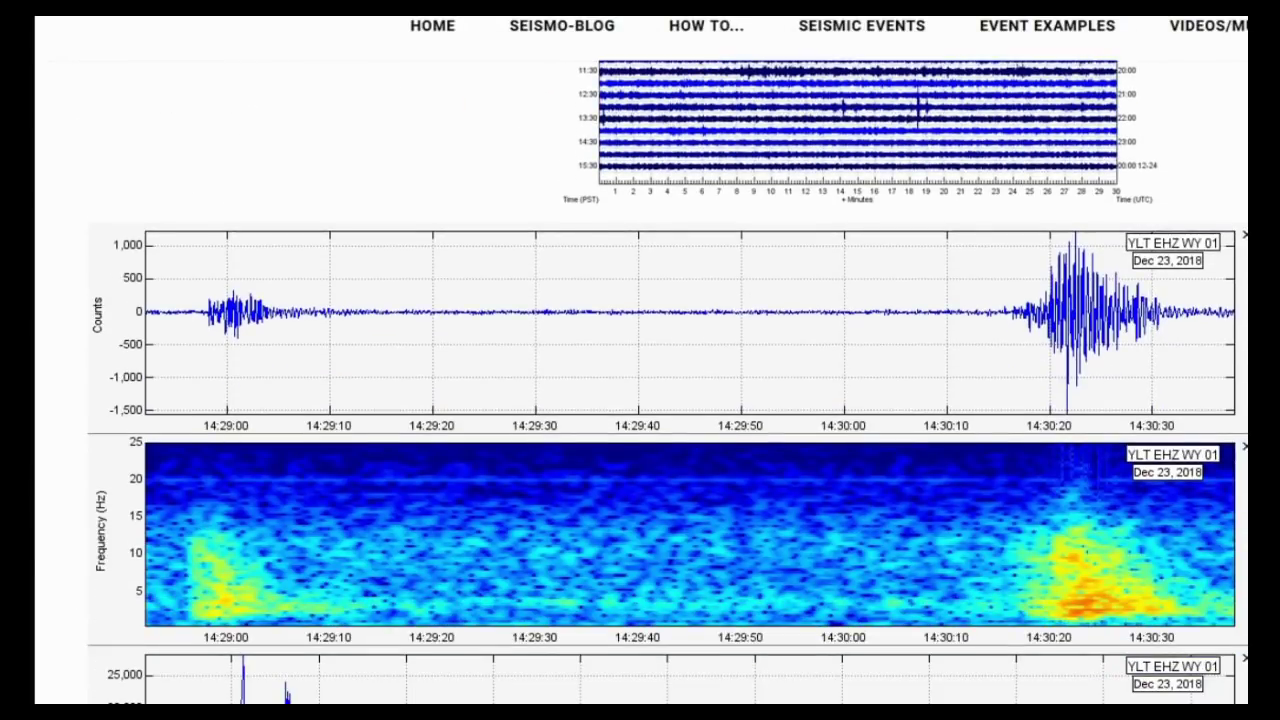
pyautogui.scroll(-3, 640, 400)
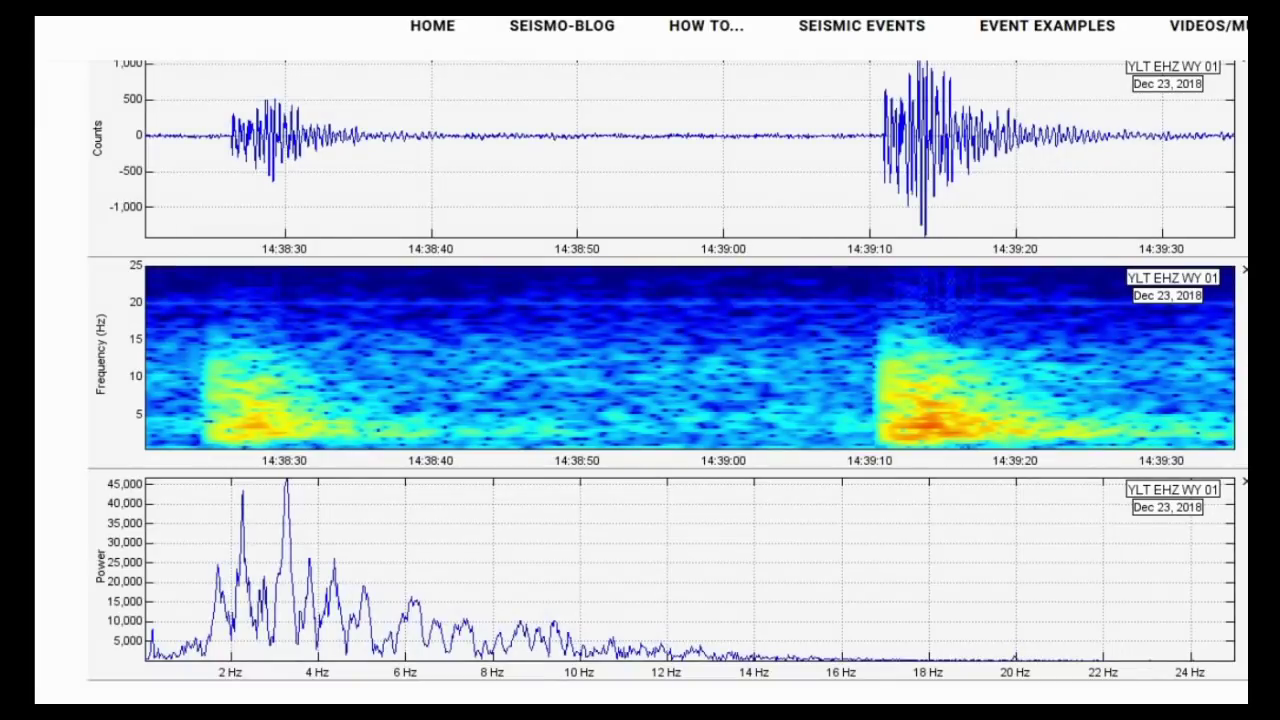
pyautogui.scroll(2, 640, 400)
pyautogui.scroll(-2, 640, 400)
pyautogui.scroll(1, 640, 400)
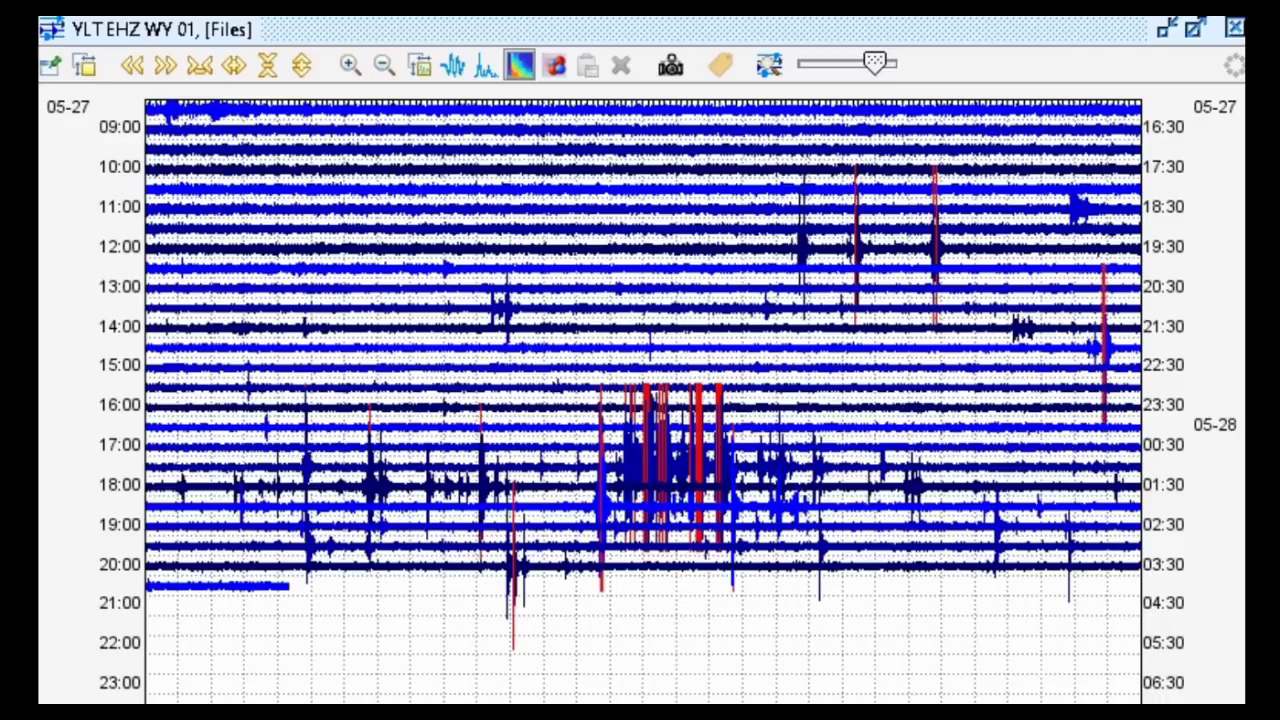
# Step: On the YLT EHZ WY 01 helicorder, inspect the record's newest data and zoom the spectrogram on the cluster near 03:11 UTC
pyautogui.click(270, 587)
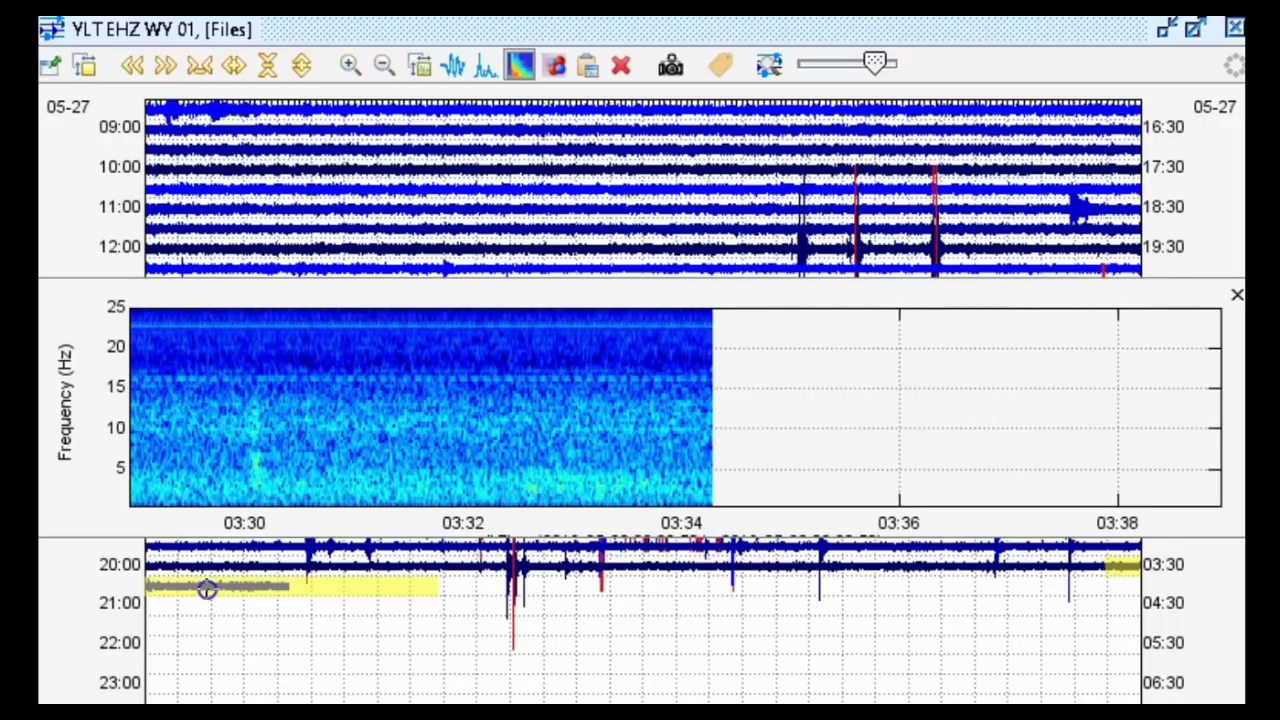
pyautogui.click(193, 589)
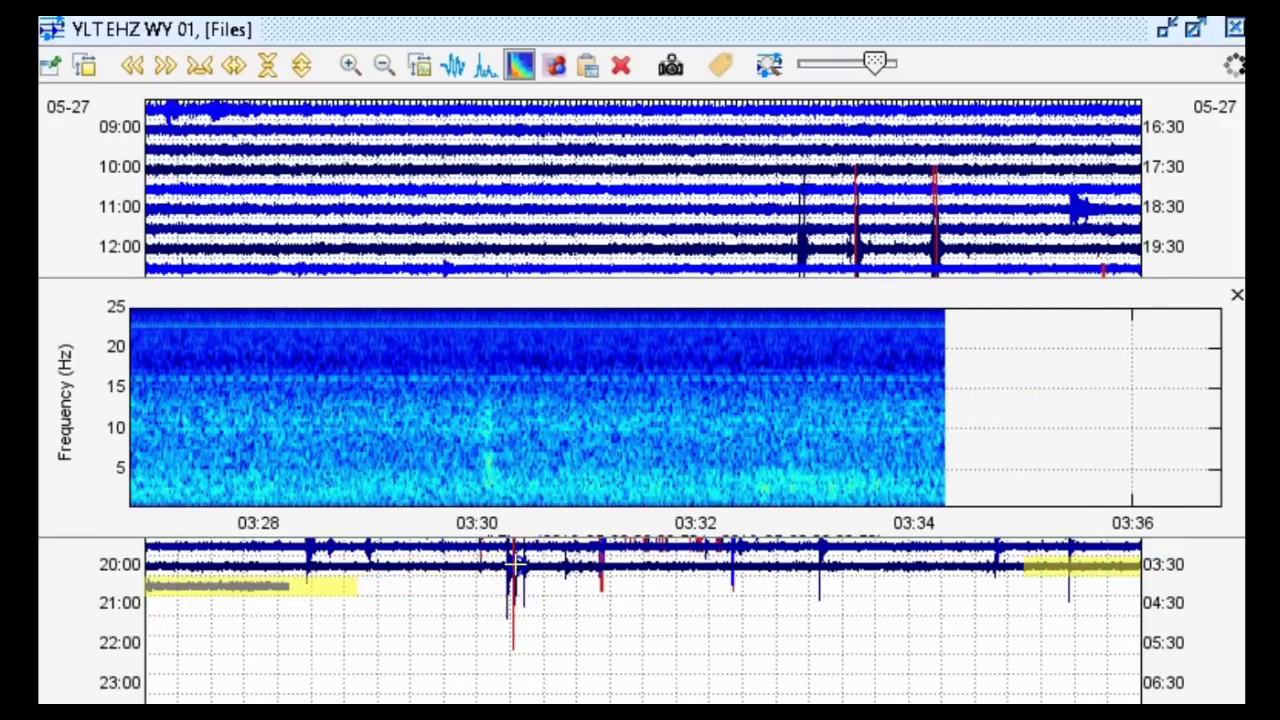
pyautogui.click(516, 564)
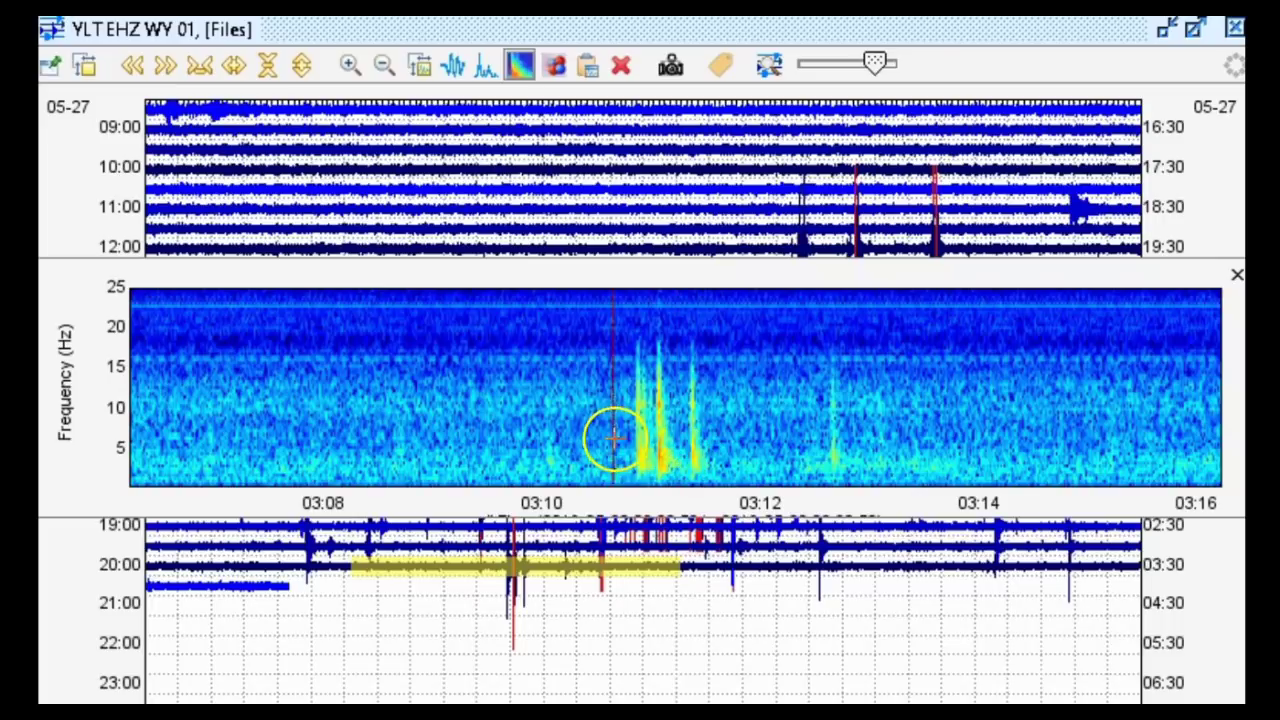
pyautogui.moveTo(609, 443); pyautogui.dragTo(786, 449)
pyautogui.click(322, 490)
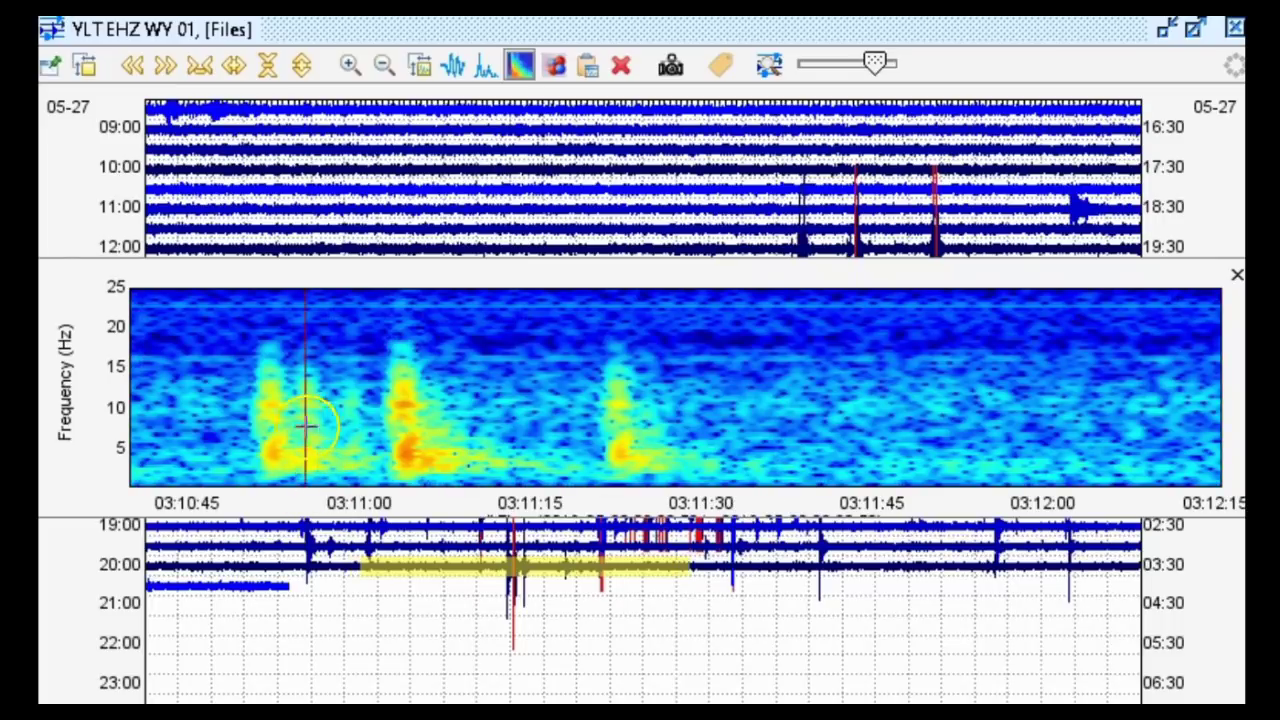
# Step: Show the 03:11 UTC cluster as a waveform and narrow it to about 03:10:48 to 03:11:30
pyautogui.click(452, 64)
pyautogui.moveTo(217, 415); pyautogui.dragTo(697, 420)
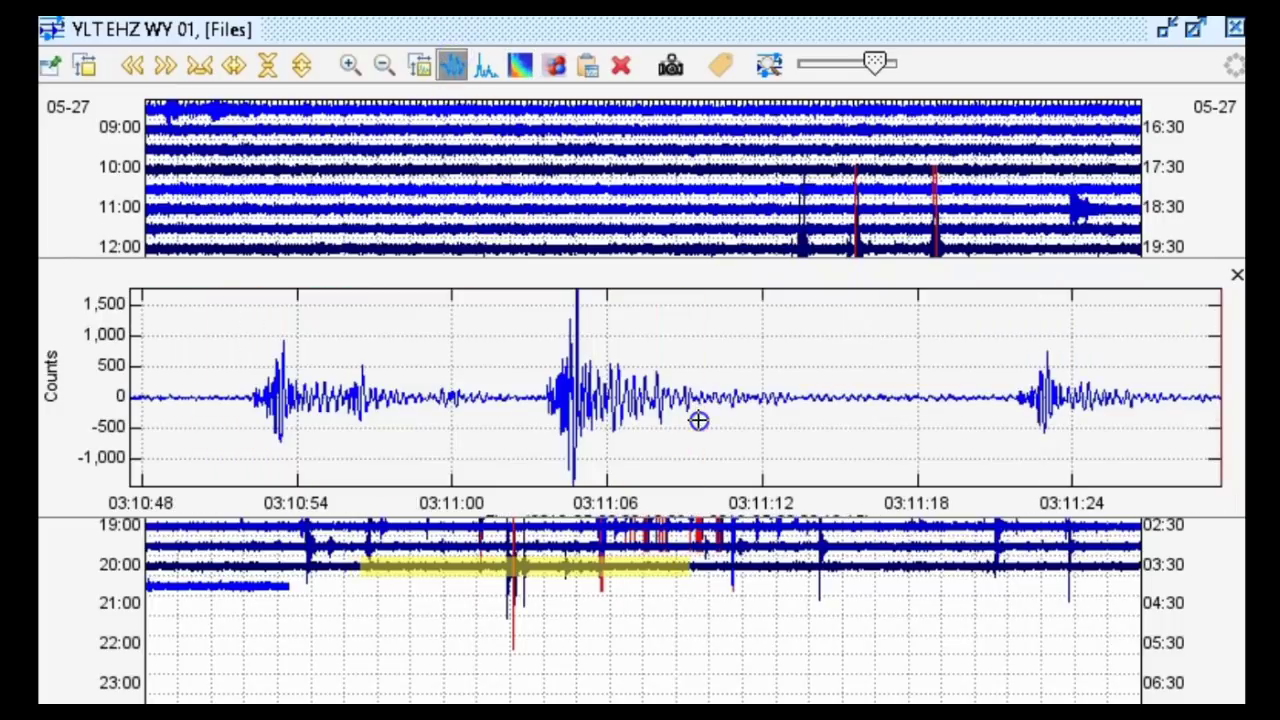
pyautogui.moveTo(420, 425)
pyautogui.mouseDown()
pyautogui.moveTo(340, 423)
pyautogui.moveTo(360, 402)
pyautogui.mouseUp()
pyautogui.click(349, 429)
# Step: Reopen the 03:11 UTC cluster as a spectrogram, zoom to about 03:10:46 to 03:11:50, and close the inset
pyautogui.click(540, 565)
pyautogui.scroll(2, 914, 394)
pyautogui.click(519, 65)
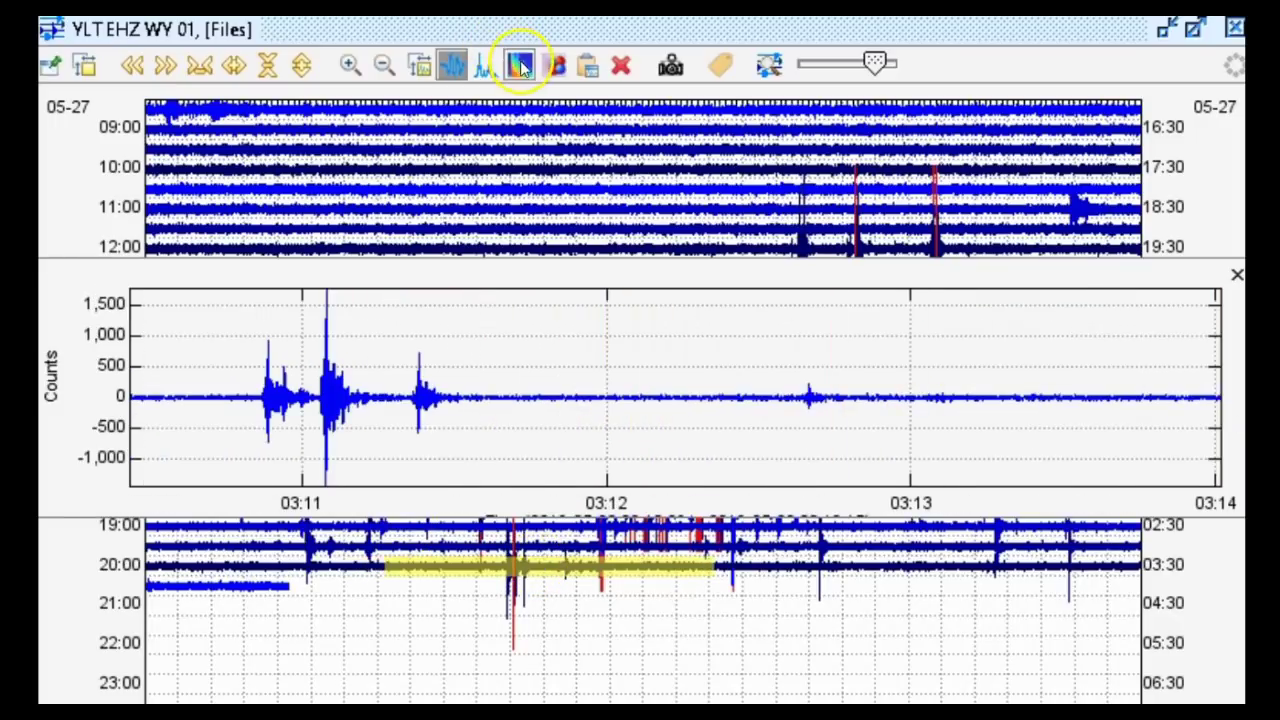
pyautogui.moveTo(229, 300); pyautogui.dragTo(556, 387)
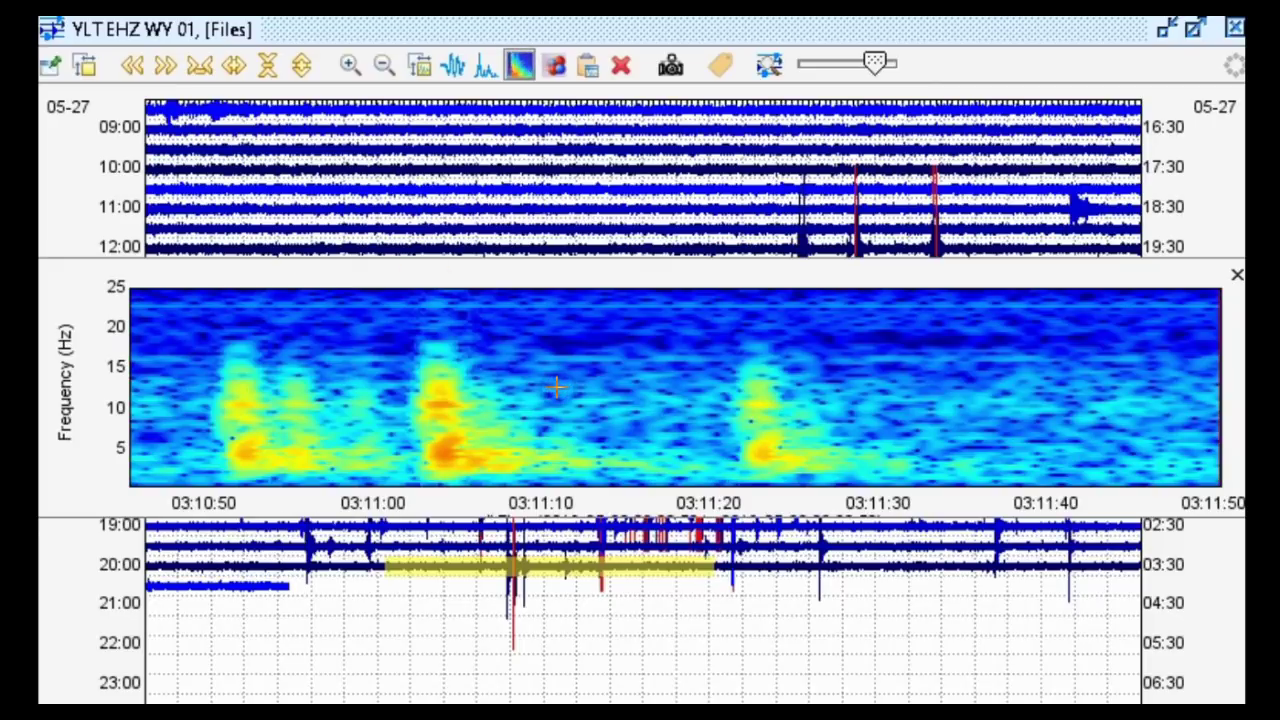
pyautogui.click(951, 243)
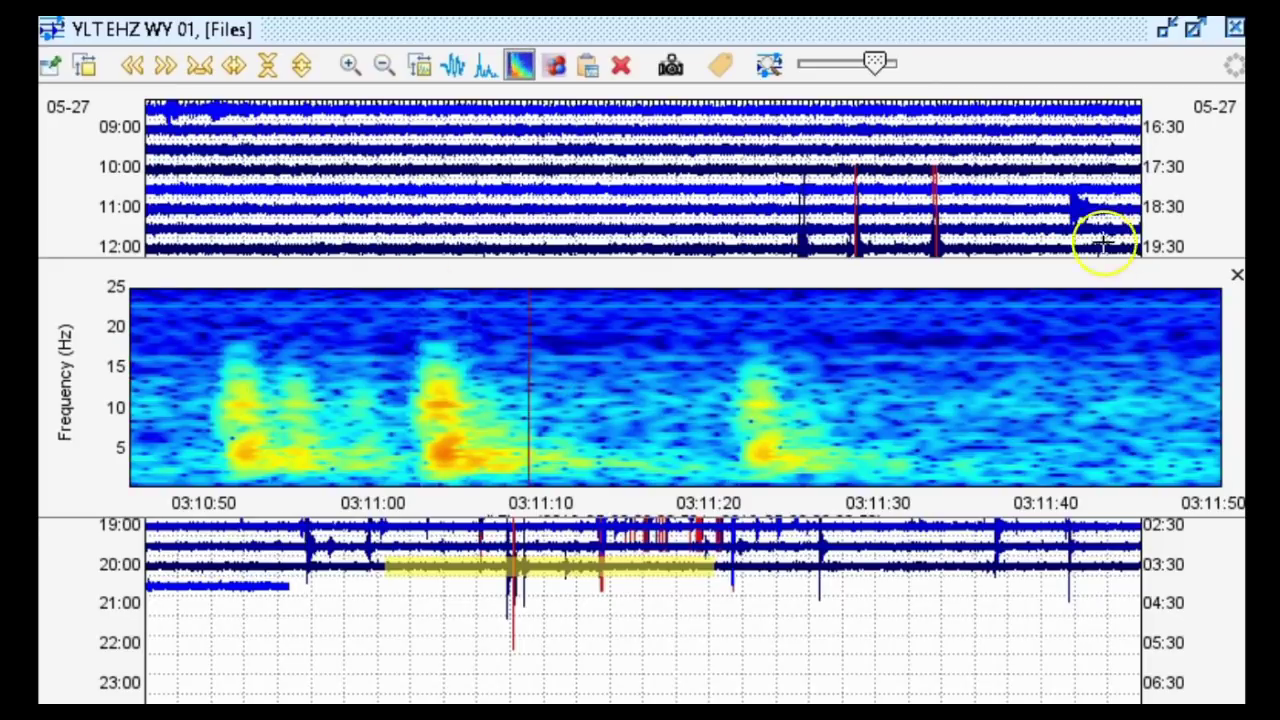
pyautogui.click(1237, 272)
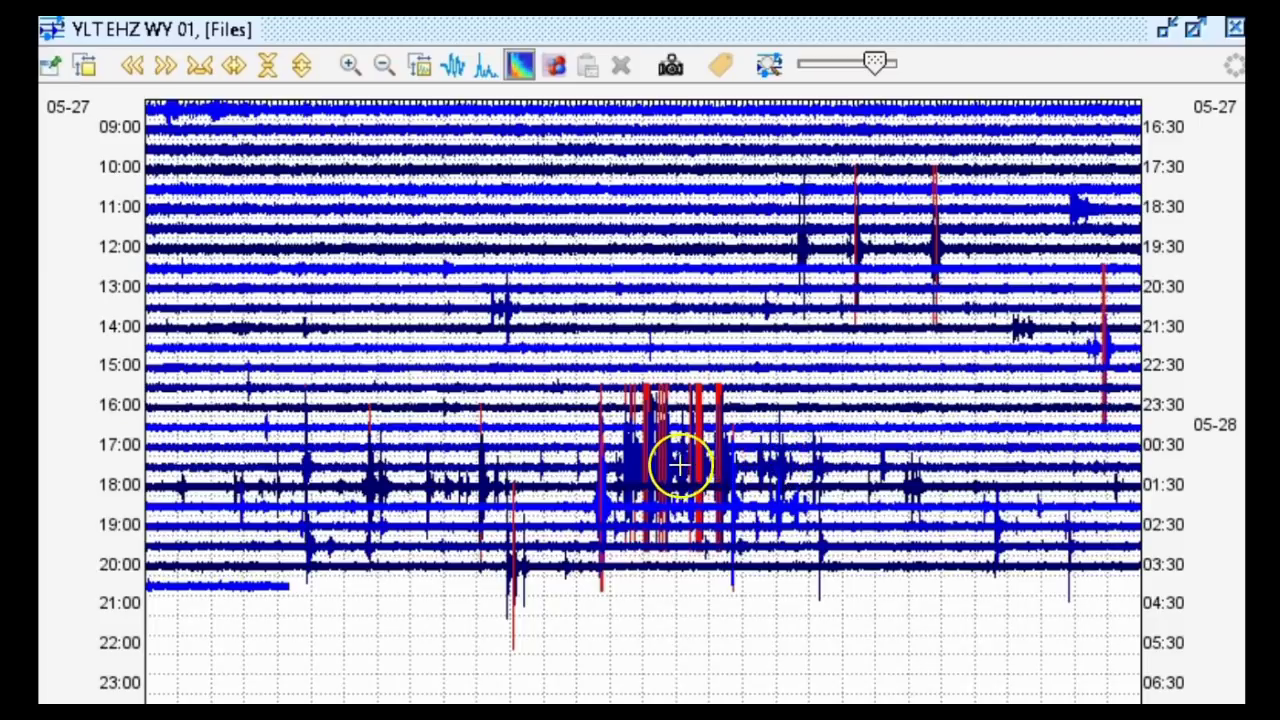
# Step: Open the spectrogram of the main burst near 00:46 UTC and zoom to about 00:46:27 to 00:47:00
pyautogui.click(649, 466)
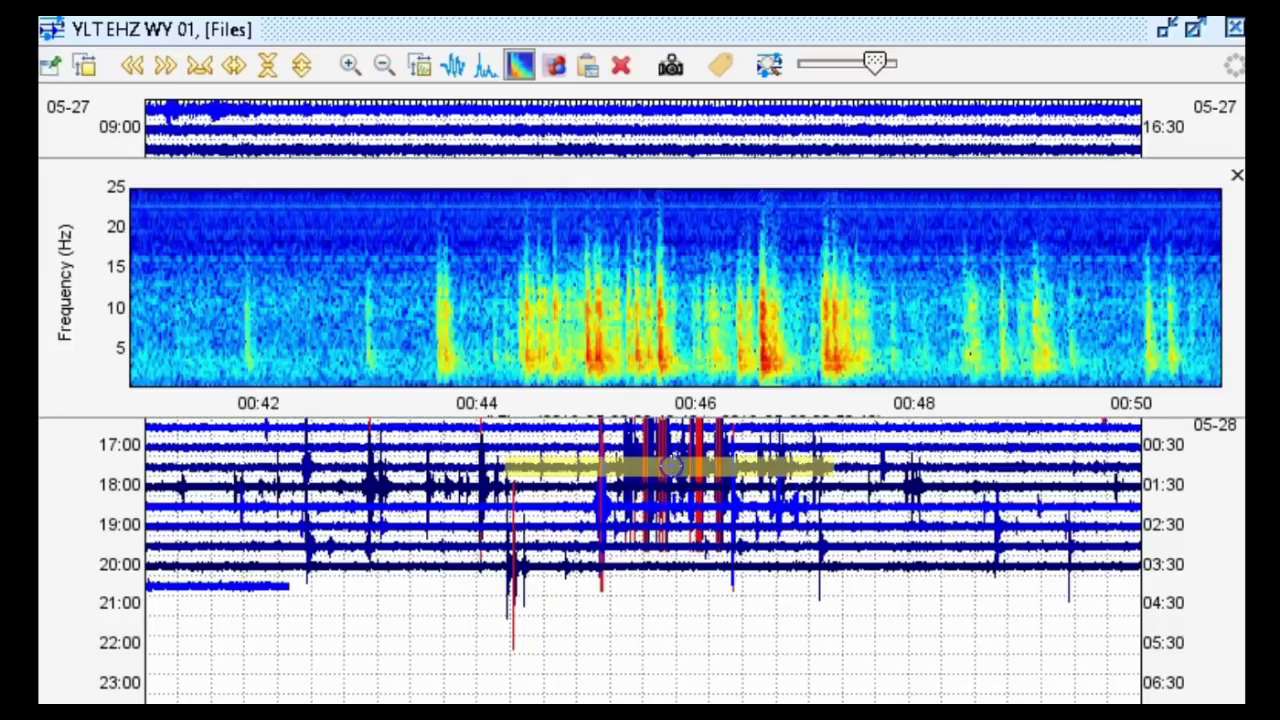
pyautogui.moveTo(746, 320); pyautogui.dragTo(799, 338)
pyautogui.click(386, 320)
pyautogui.click(314, 318)
pyautogui.click(318, 316)
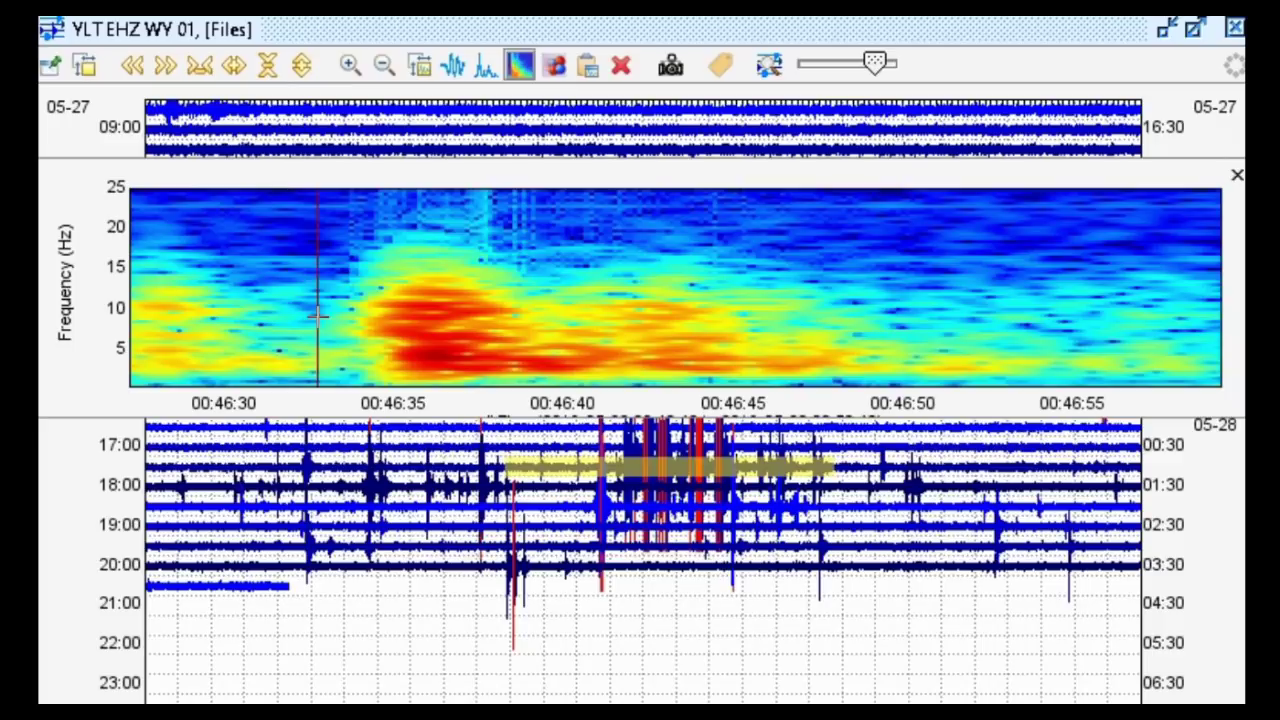
# Step: Compare the wider main burst's spectrogram with the single event near 00:35 UTC
pyautogui.click(662, 472)
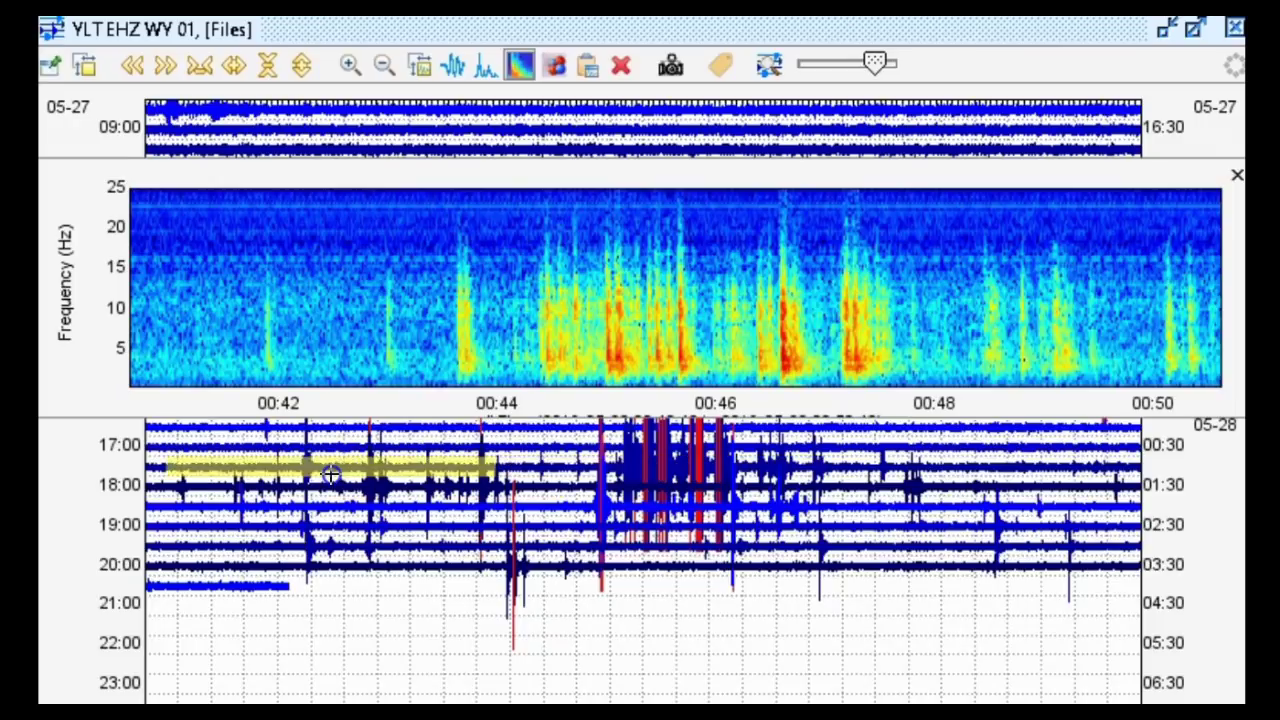
pyautogui.click(546, 363)
pyautogui.click(622, 347)
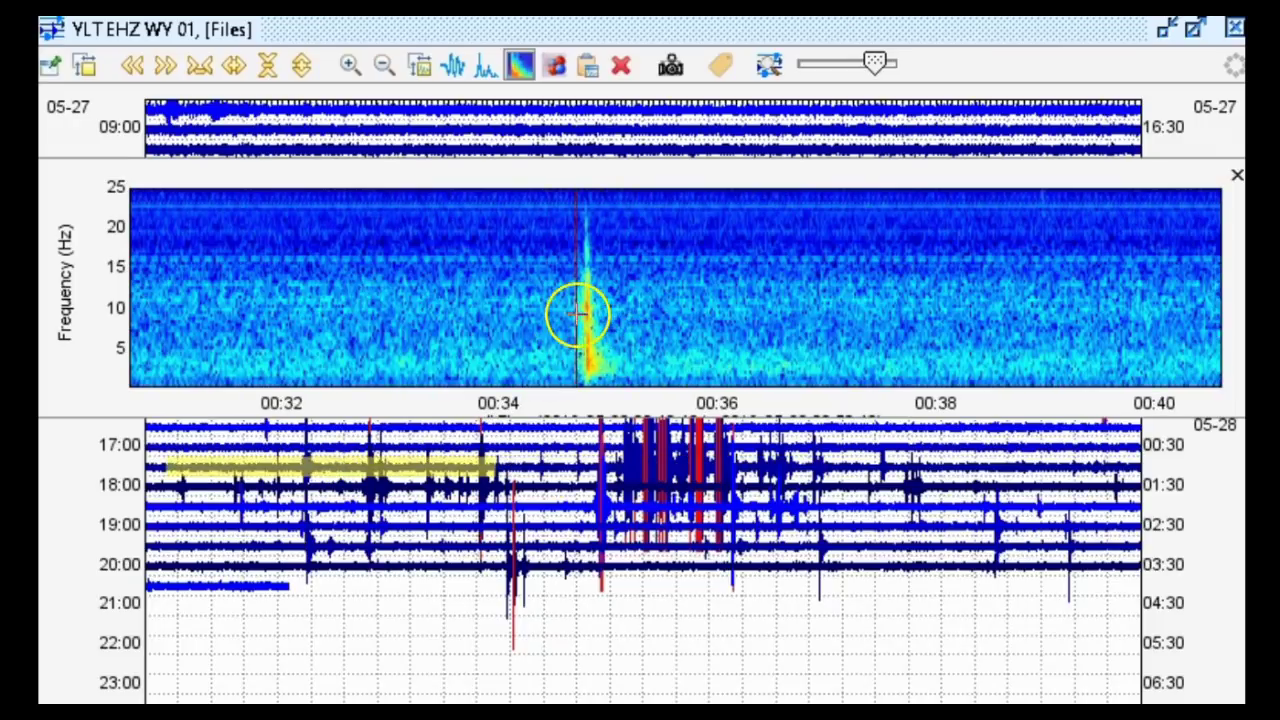
# Step: Return to the main burst, show it as a waveform, and zoom to about 00:44:58 to 00:45:22 UTC
pyautogui.moveTo(514, 470); pyautogui.dragTo(720, 468)
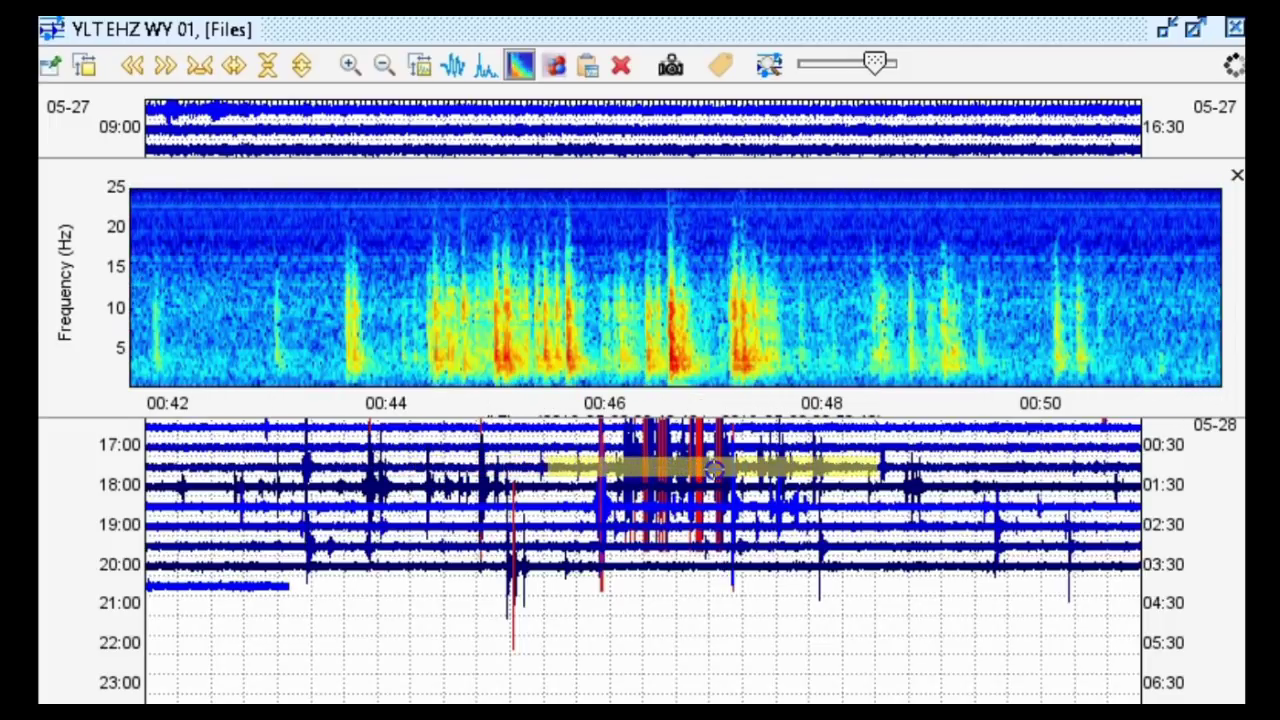
pyautogui.click(450, 66)
pyautogui.moveTo(334, 269); pyautogui.dragTo(554, 271)
pyautogui.moveTo(623, 292); pyautogui.dragTo(841, 306)
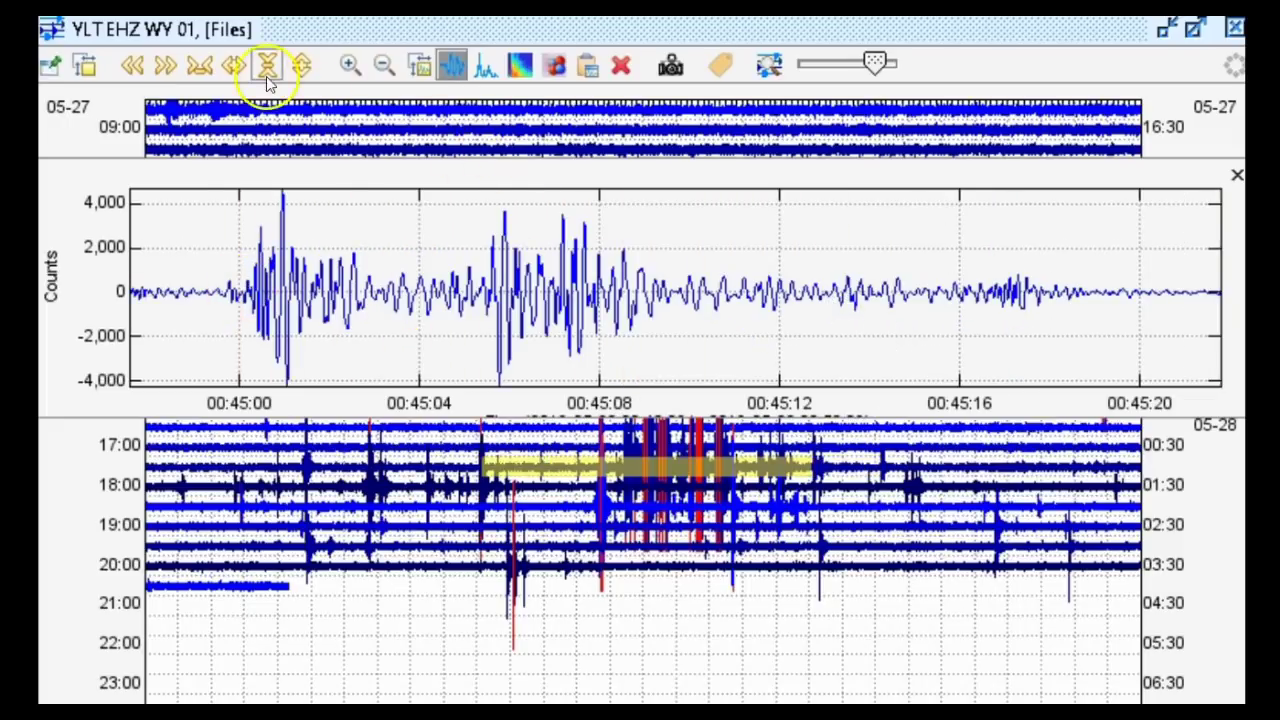
# Step: Advance the zoomed waveform through the burst to the events around 00:47:00 to 00:47:22 UTC
pyautogui.click(166, 66)
pyautogui.click(166, 66)
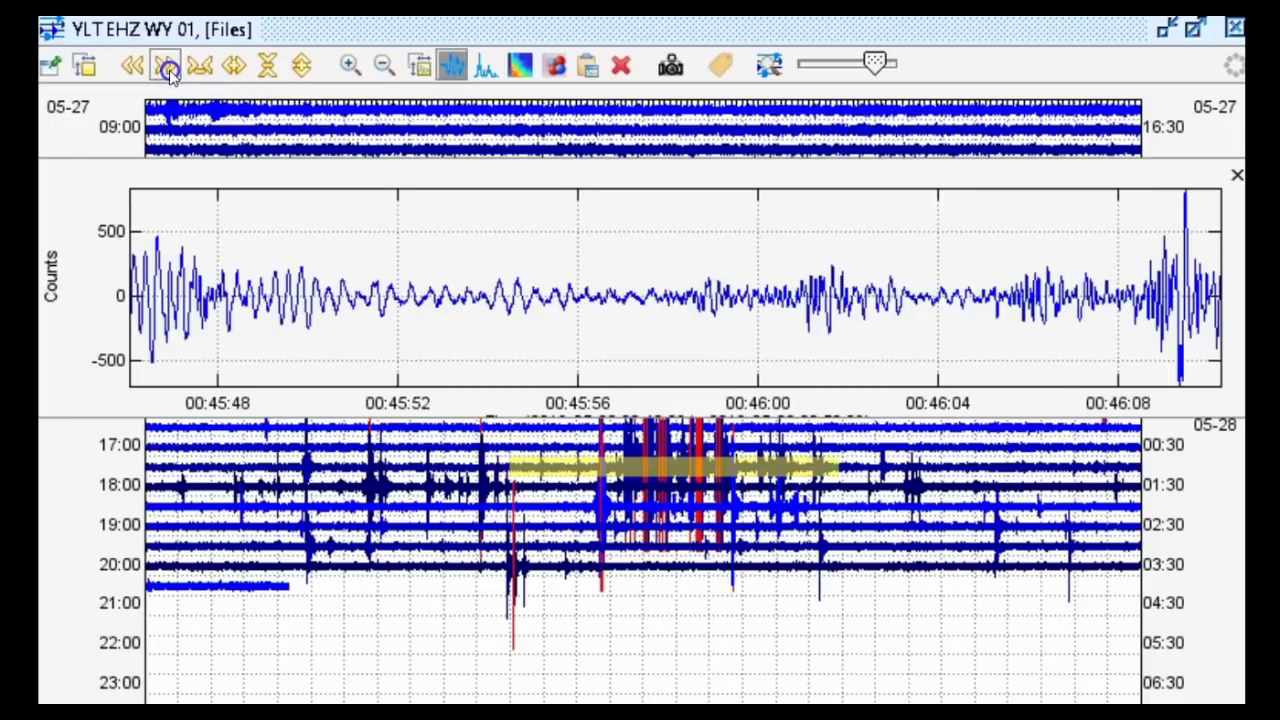
pyautogui.click(166, 66)
pyautogui.click(166, 66)
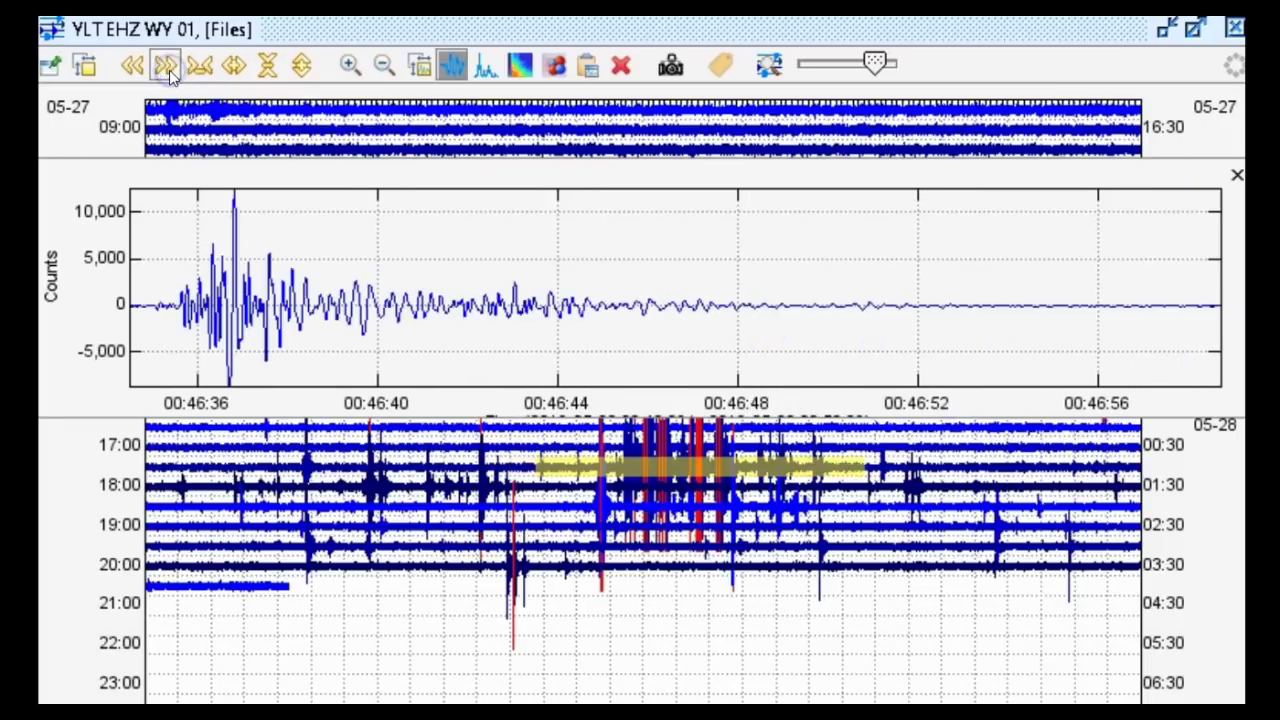
pyautogui.click(166, 66)
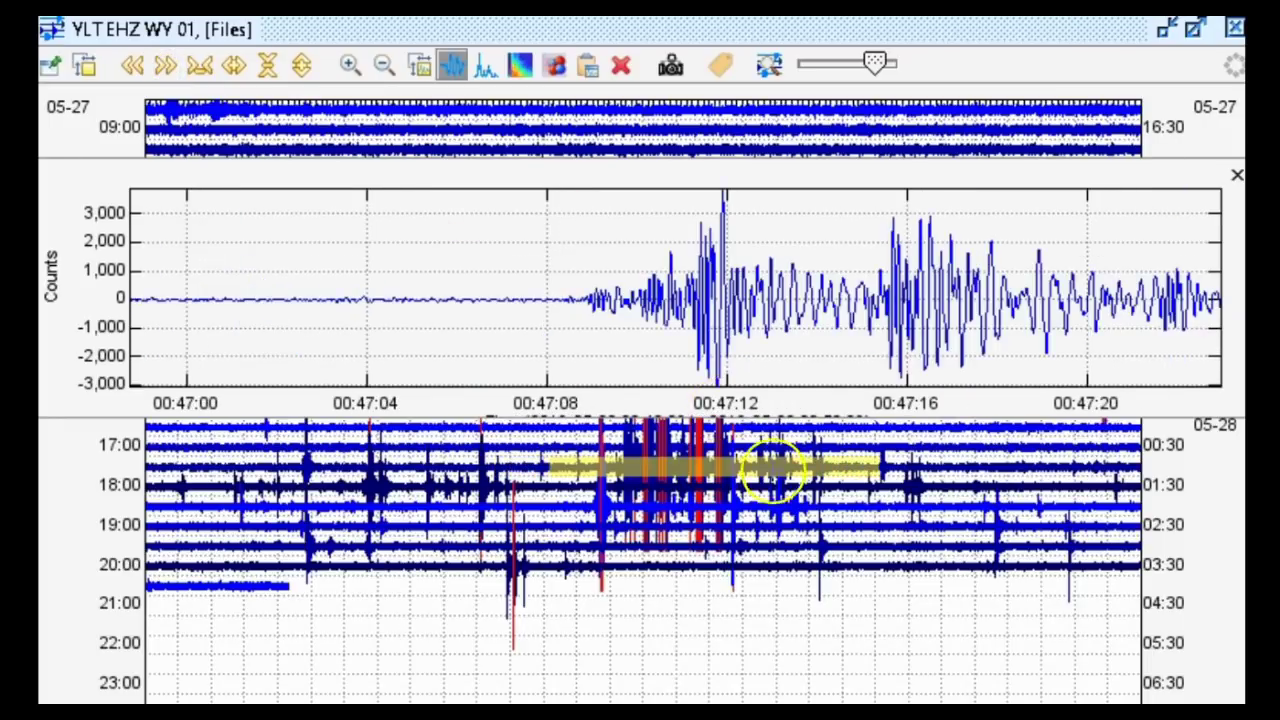
# Step: Frame about 00:47:07 to 00:47:37 UTC and compare its spectrogram with its waveform
pyautogui.scroll(-5, 542, 328)
pyautogui.click(542, 328)
pyautogui.moveTo(542, 328); pyautogui.dragTo(676, 337)
pyautogui.moveTo(218, 346); pyautogui.dragTo(580, 340)
pyautogui.click(519, 65)
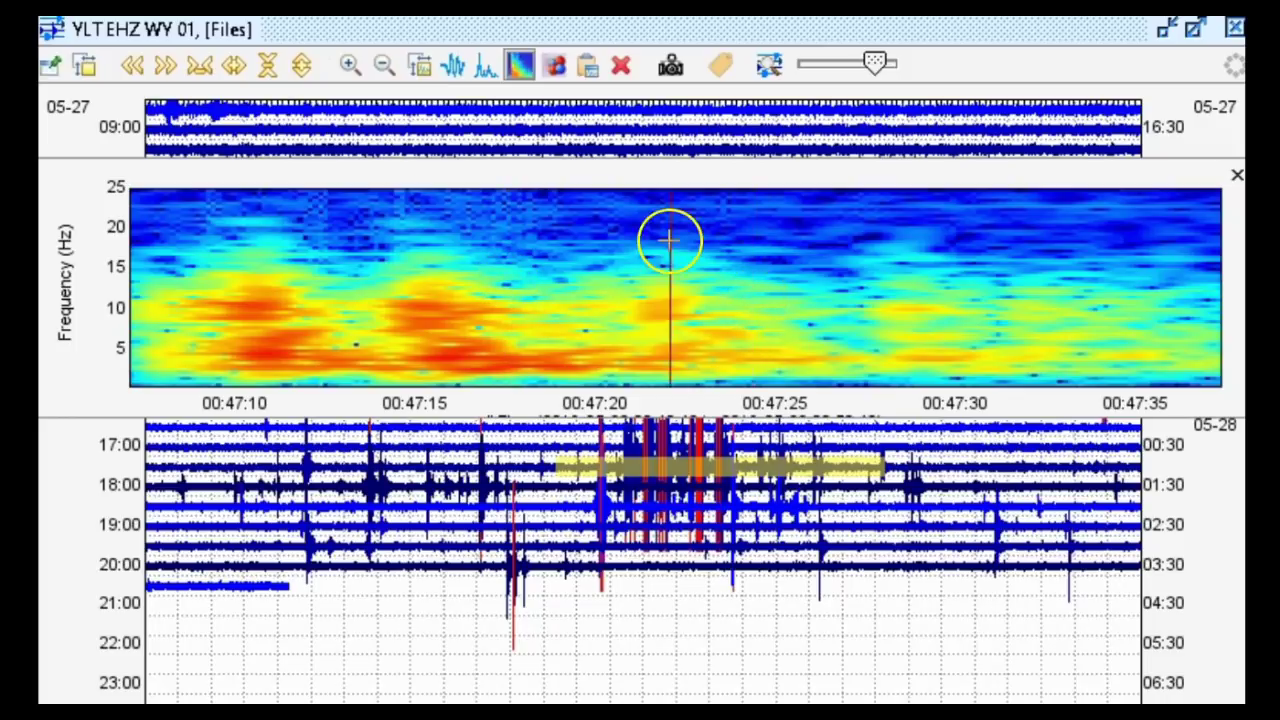
pyautogui.click(455, 70)
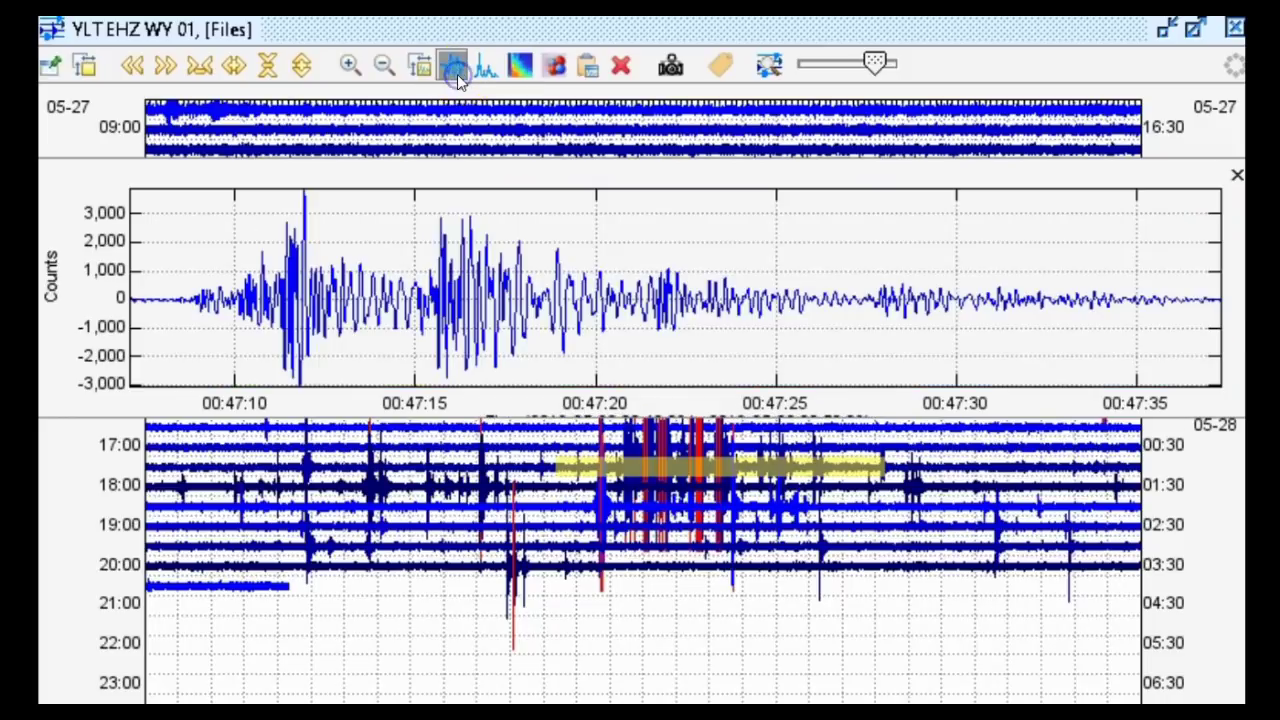
# Step: Review the whole burst's waveform, and display the activity from about 01:03 to 01:13 UTC as a spectrogram
pyautogui.rightClick(912, 290)
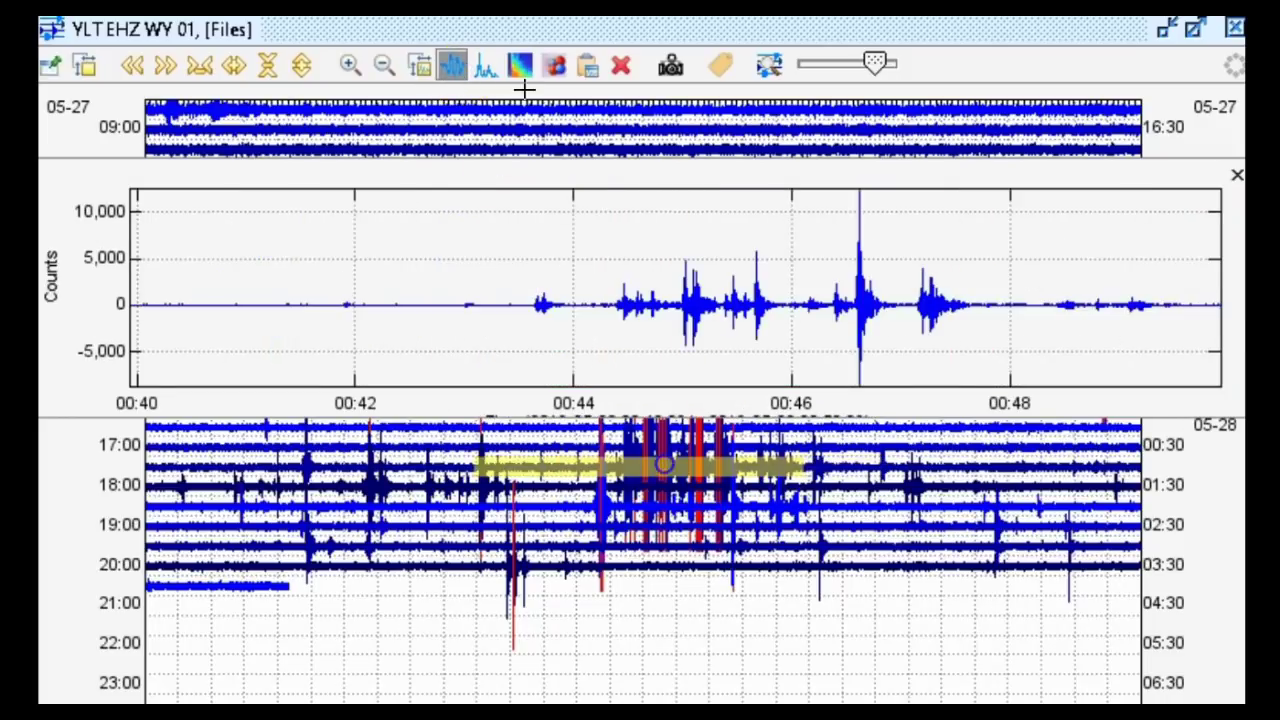
pyautogui.click(400, 478)
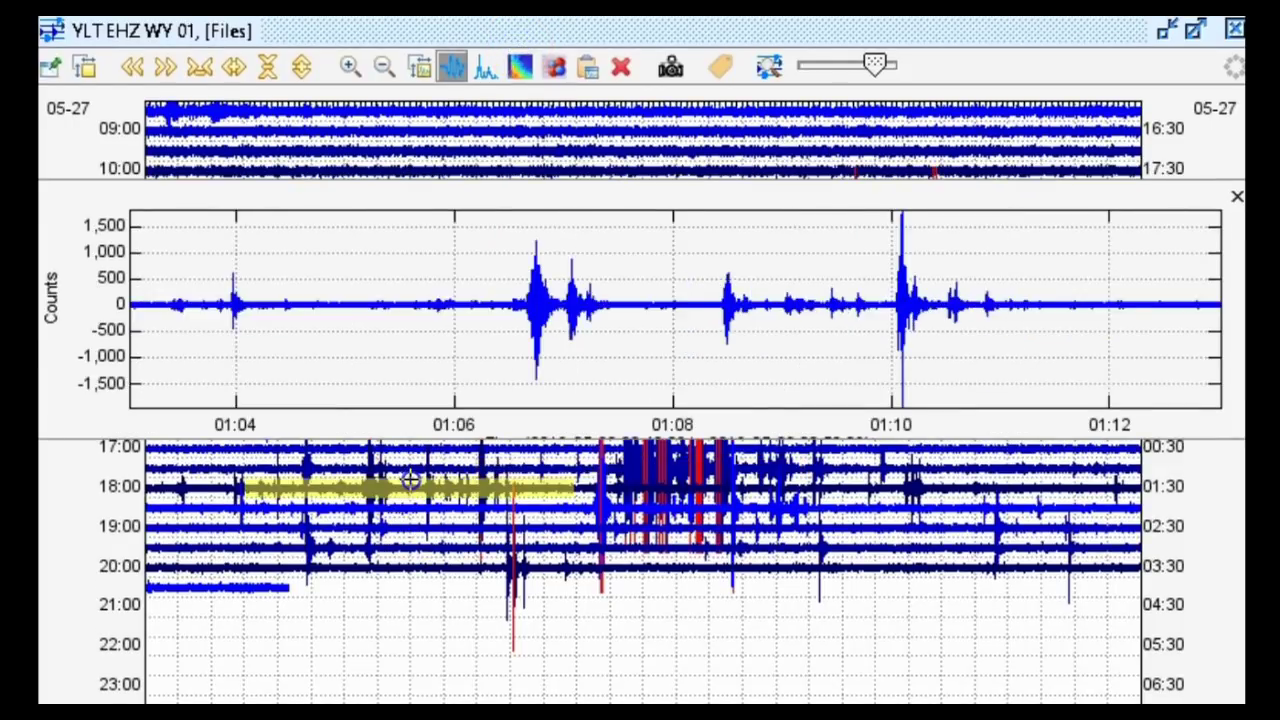
pyautogui.click(519, 67)
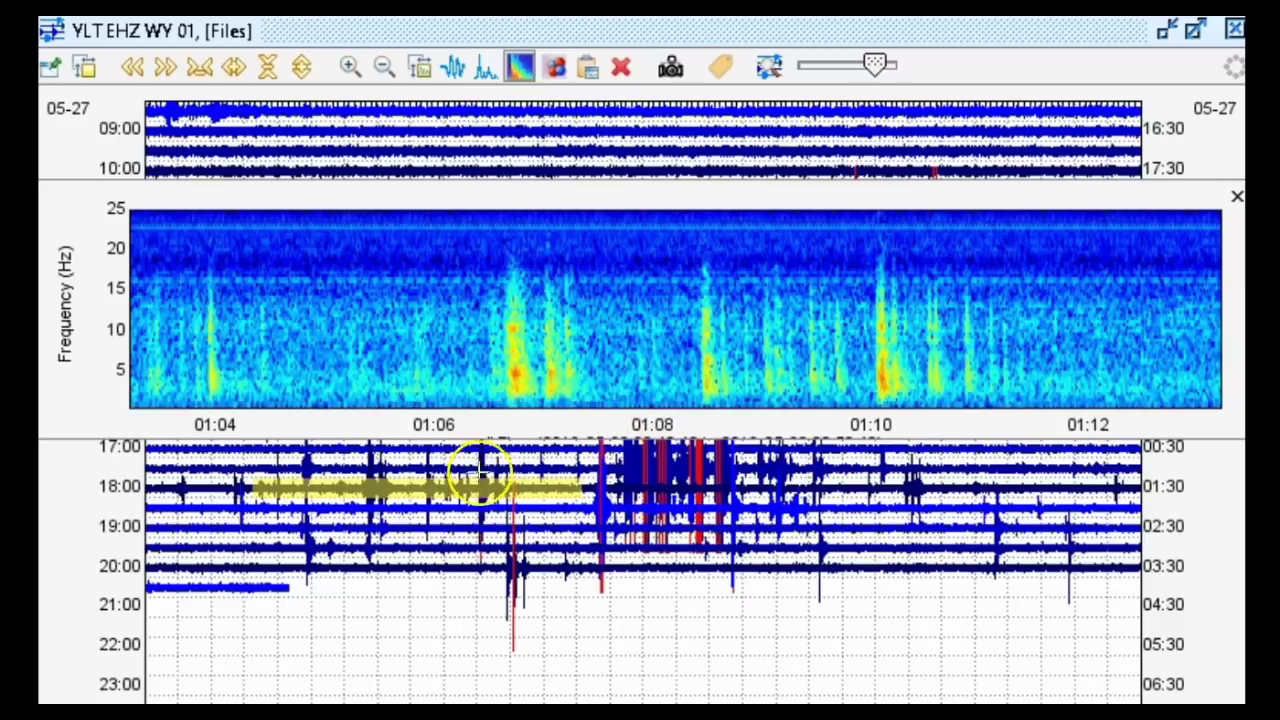
# Step: Move the spectrogram inset along the helicorder to the 01:43 UTC event and zoom in on it
pyautogui.click(455, 488)
pyautogui.moveTo(663, 487); pyautogui.dragTo(1030, 481)
pyautogui.moveTo(737, 514); pyautogui.dragTo(700, 515)
pyautogui.moveTo(289, 395); pyautogui.dragTo(371, 396)
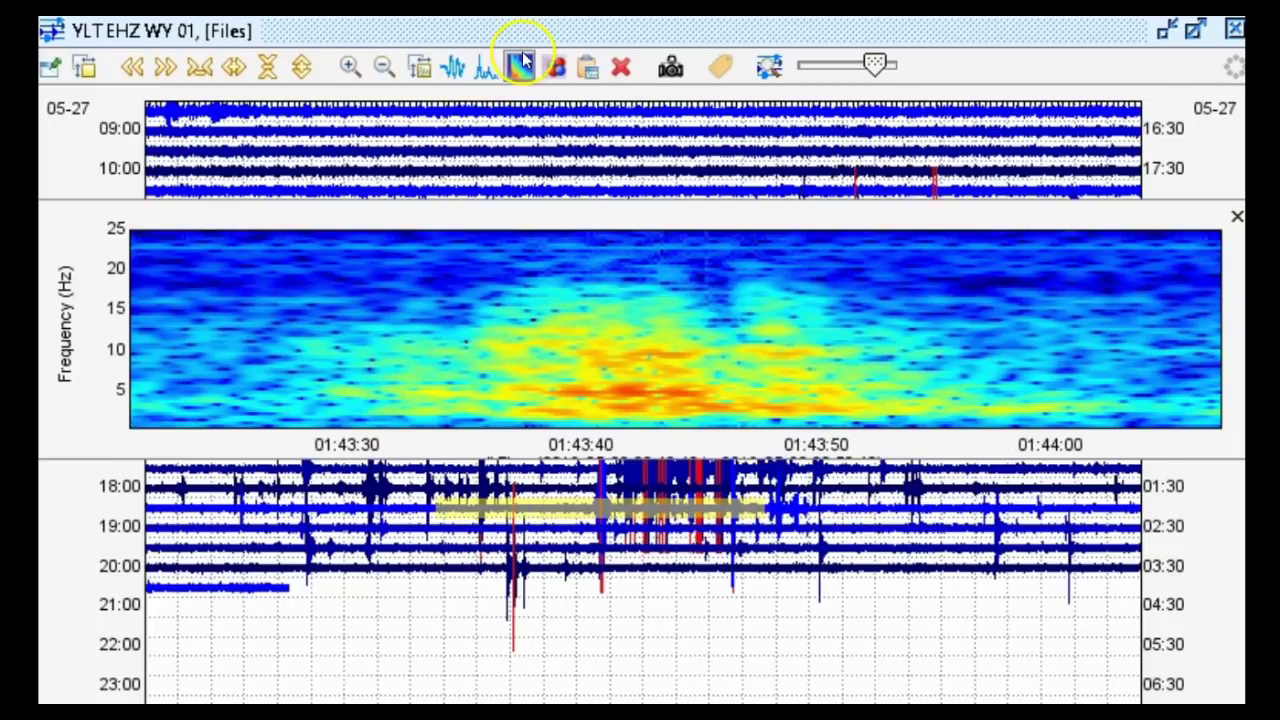
# Step: Narrow the 01:43 UTC event's waveform to about 01:43:27 to 01:44:00 and show that span as a spectrogram
pyautogui.click(450, 70)
pyautogui.click(434, 343)
pyautogui.moveTo(286, 335)
pyautogui.mouseDown()
pyautogui.moveTo(406, 323)
pyautogui.moveTo(1050, 330)
pyautogui.mouseUp()
pyautogui.click(749, 343)
pyautogui.click(525, 345)
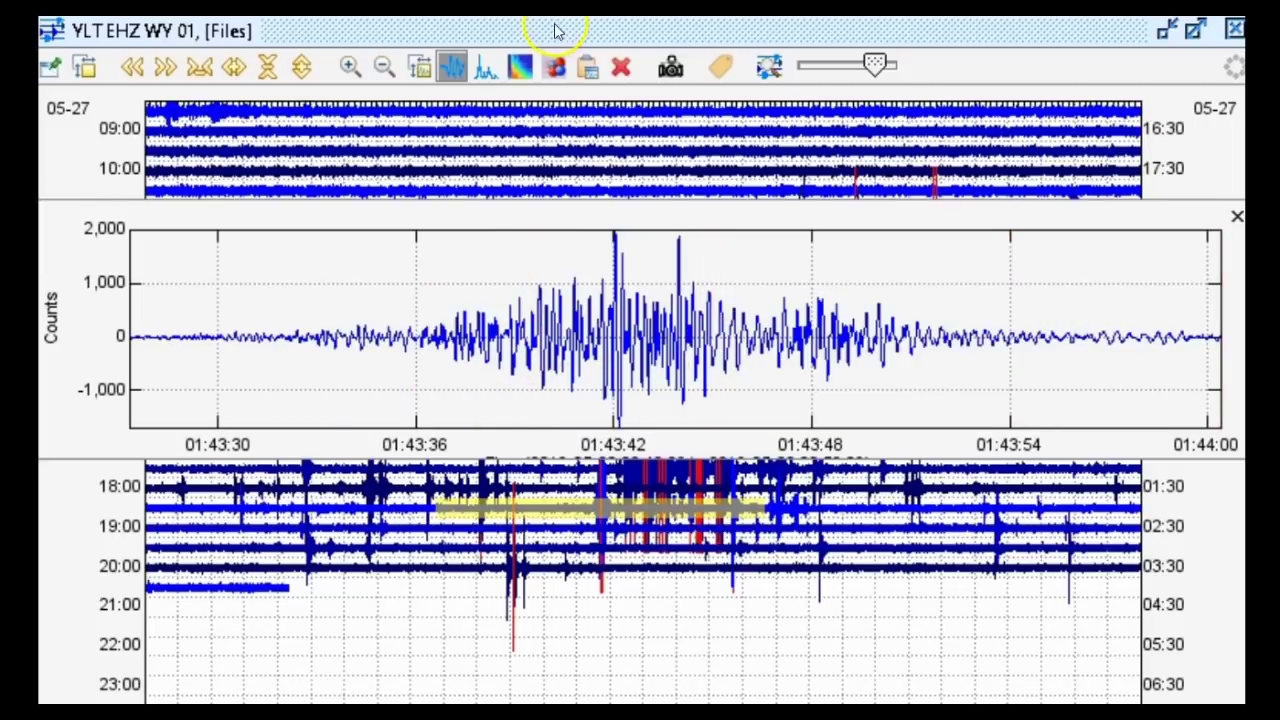
pyautogui.click(521, 67)
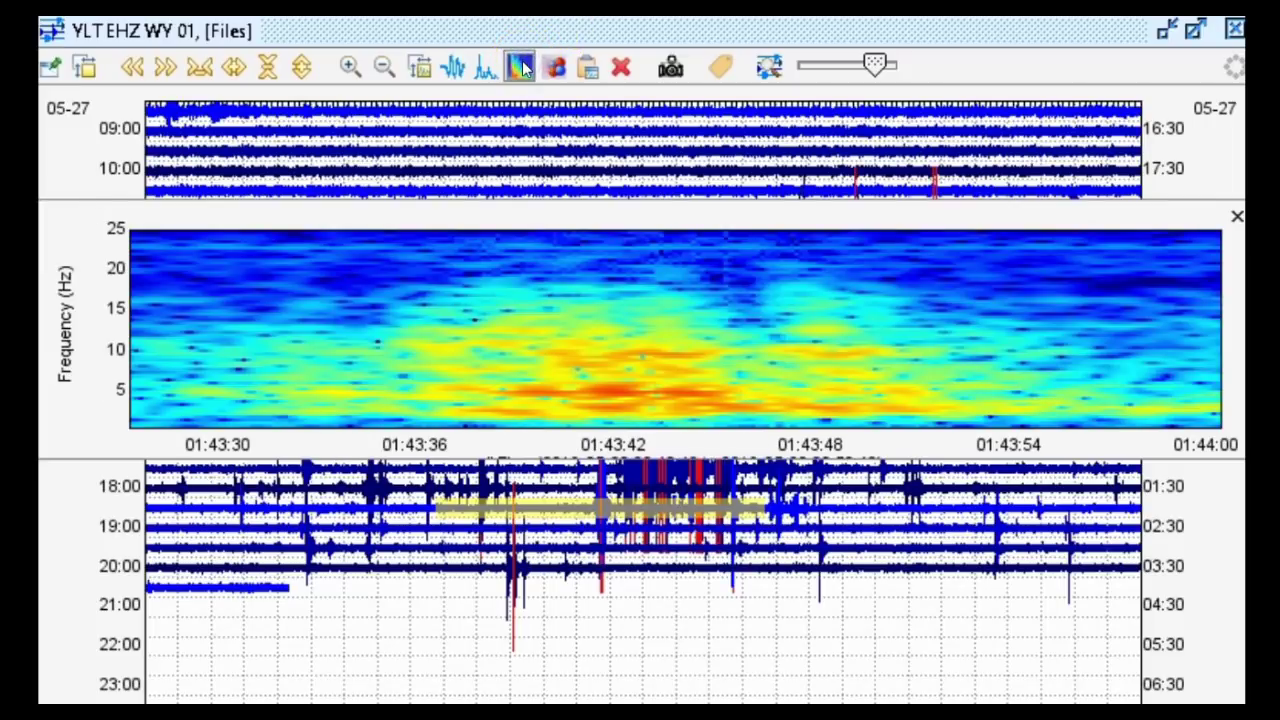
# Step: Examine the 01:43 UTC event's spectrogram and move the inset on to the activity from about 01:44 to 01:54 UTC
pyautogui.click(585, 370)
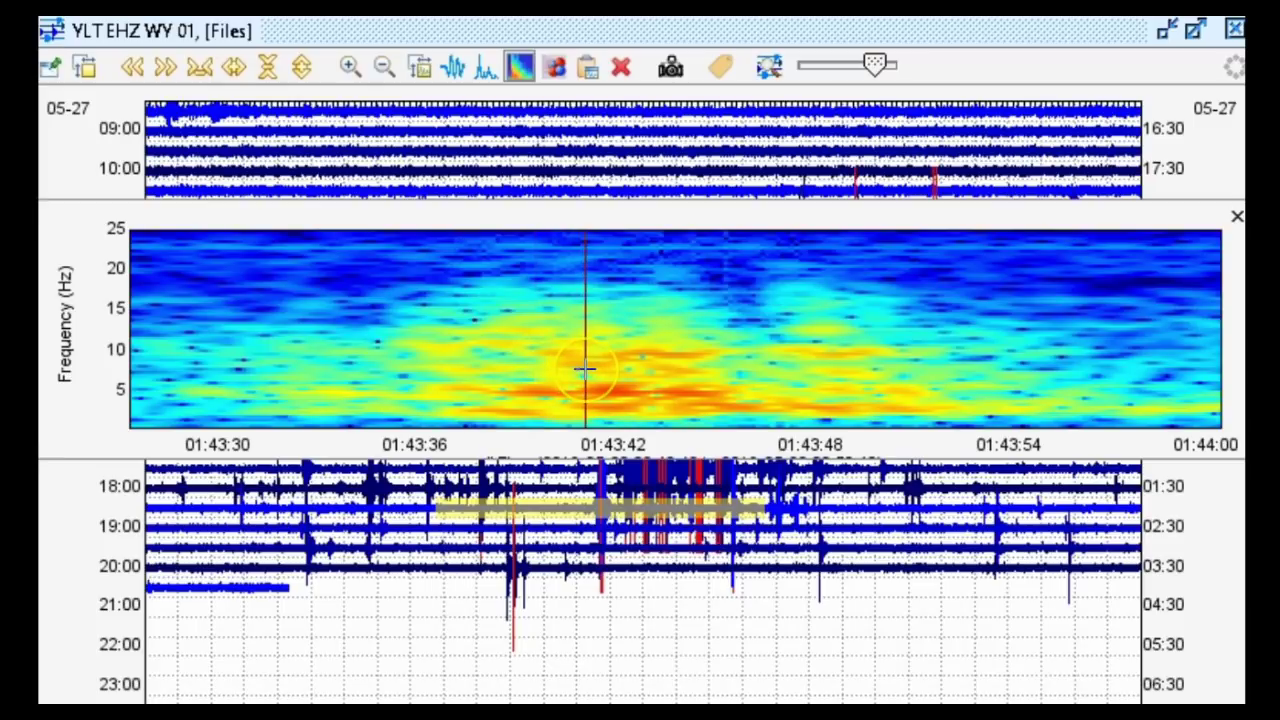
pyautogui.click(770, 535)
pyautogui.click(858, 372)
pyautogui.click(797, 654)
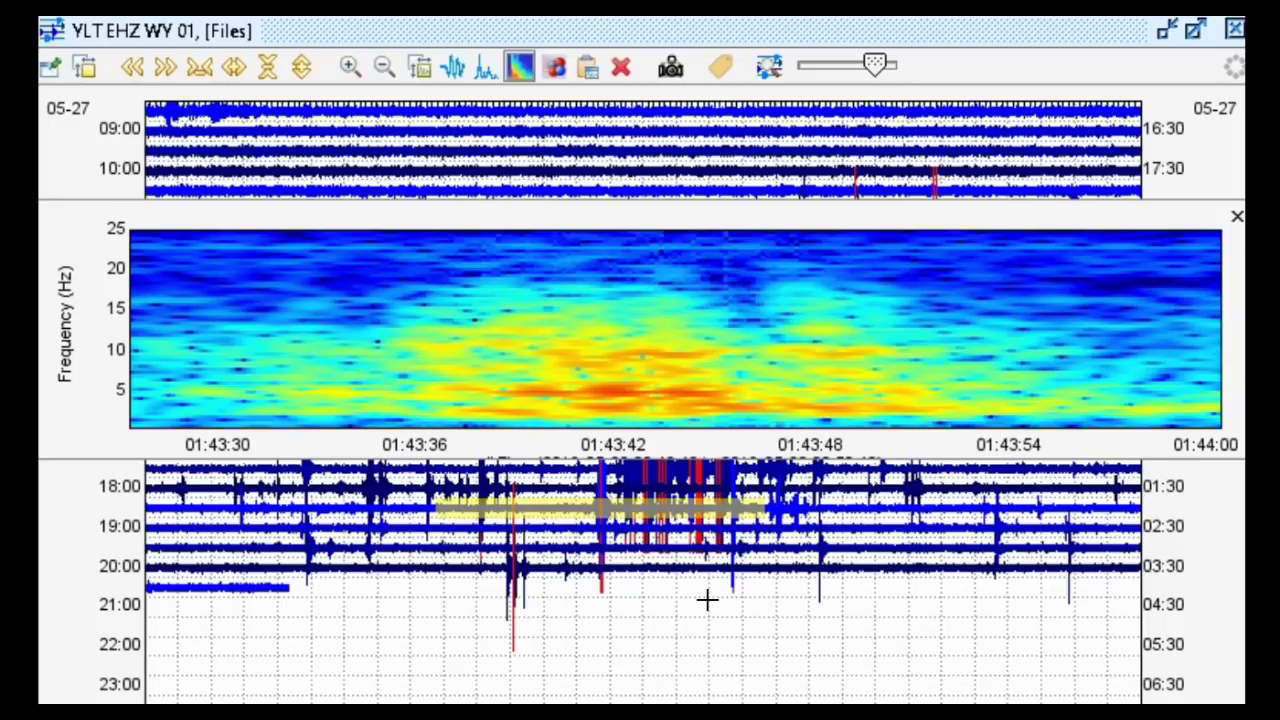
pyautogui.click(790, 510)
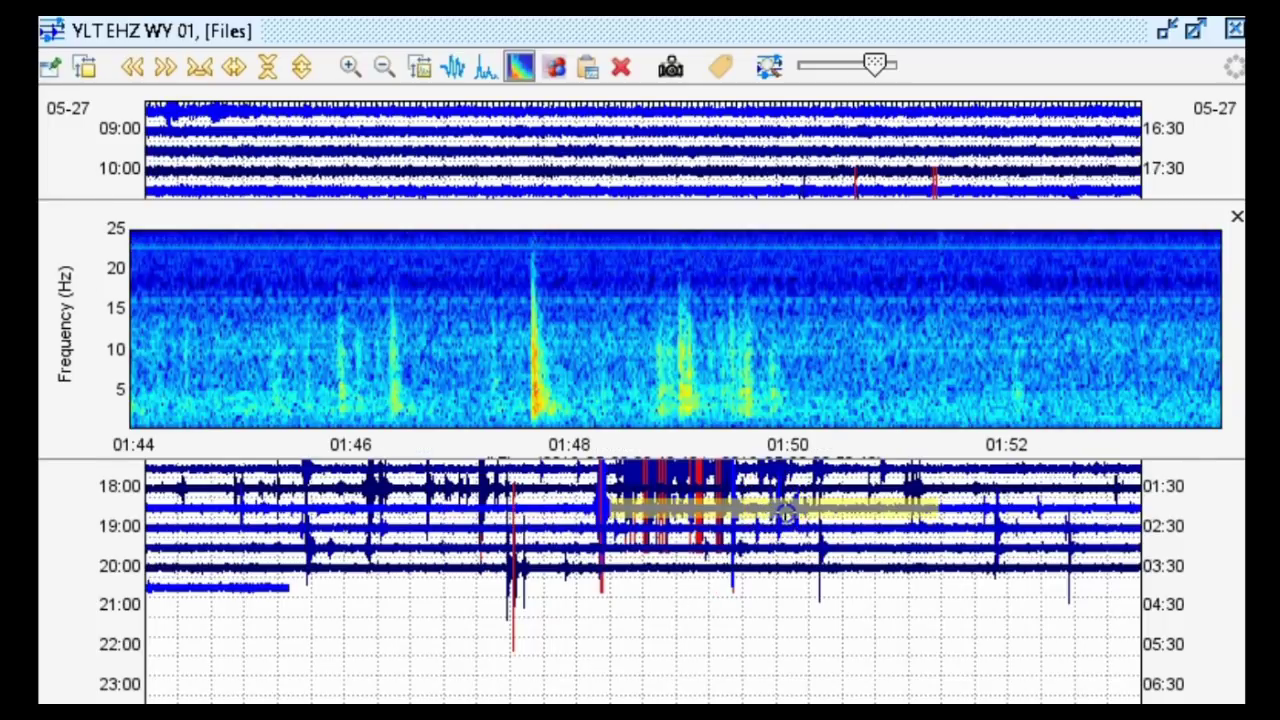
# Step: Review spectrograms of the following helicorder traces, from about 02:11 through 03:04 UTC
pyautogui.click(371, 548)
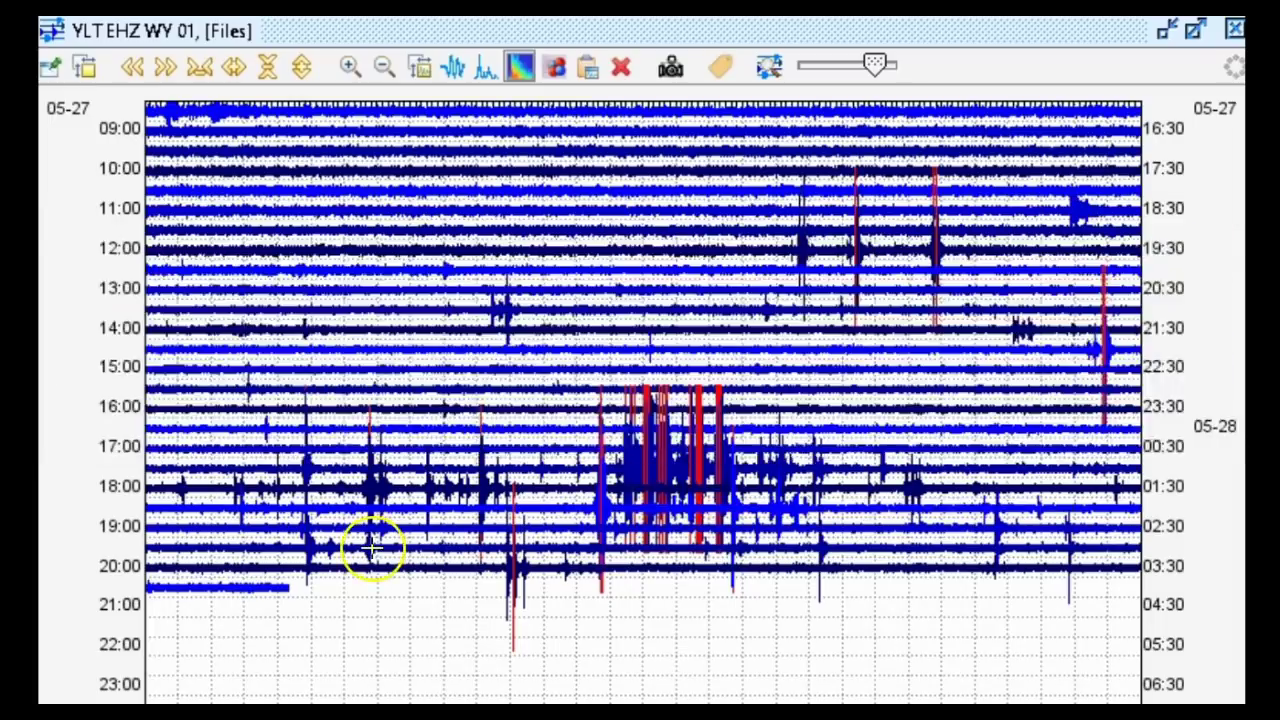
pyautogui.click(657, 540)
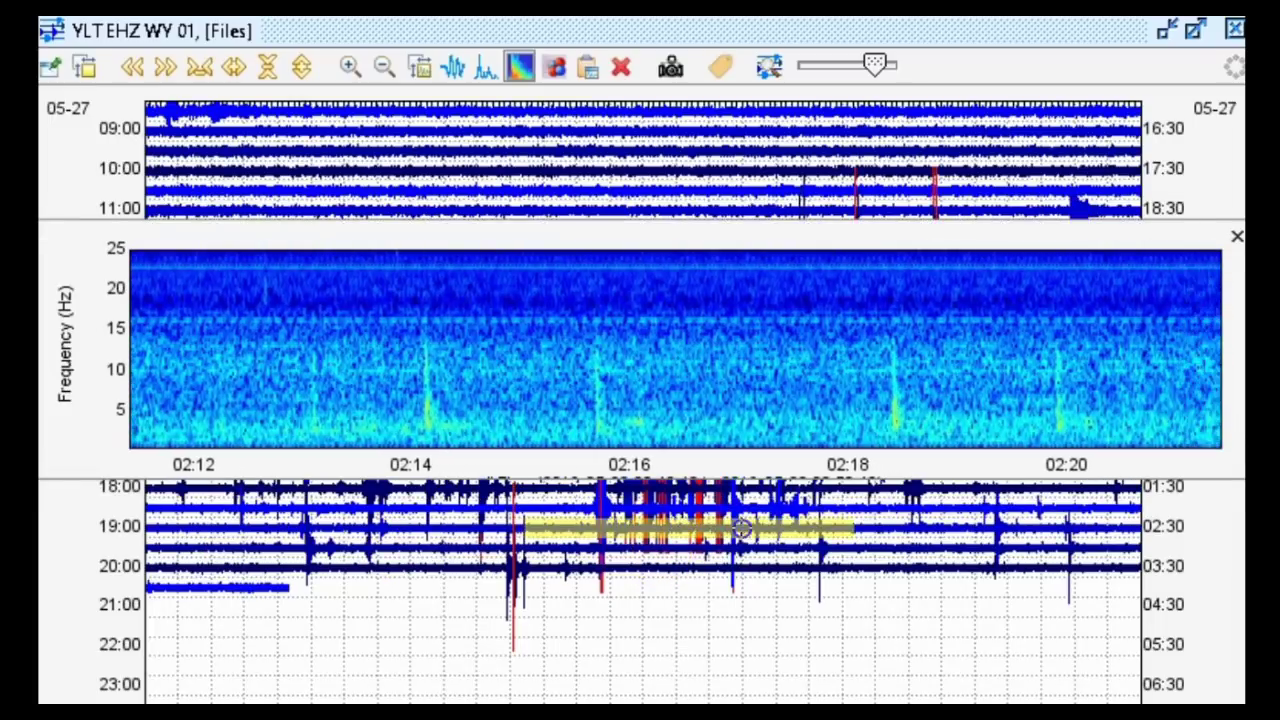
pyautogui.moveTo(793, 528); pyautogui.dragTo(1116, 524)
pyautogui.click(351, 549)
pyautogui.moveTo(477, 543); pyautogui.dragTo(1126, 549)
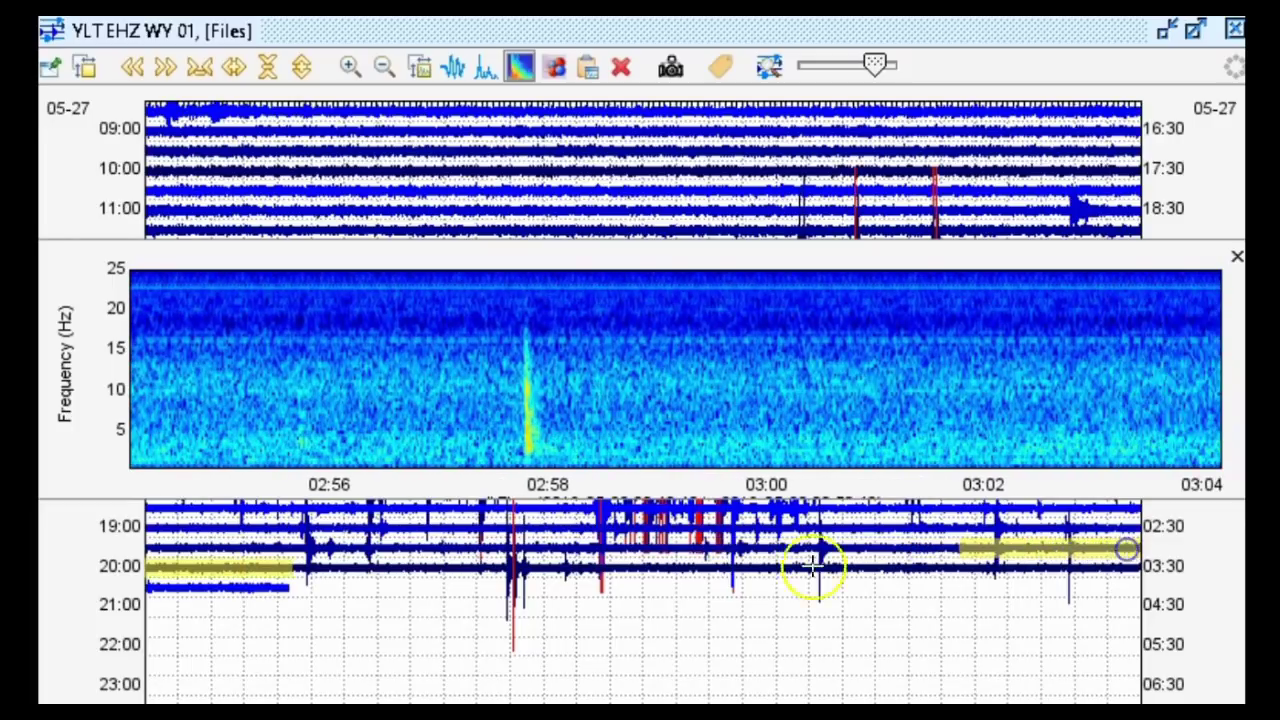
# Step: Display the spectrogram around 03:11 UTC and zoom in on the group of small events there
pyautogui.click(512, 568)
pyautogui.moveTo(606, 400); pyautogui.dragTo(772, 405)
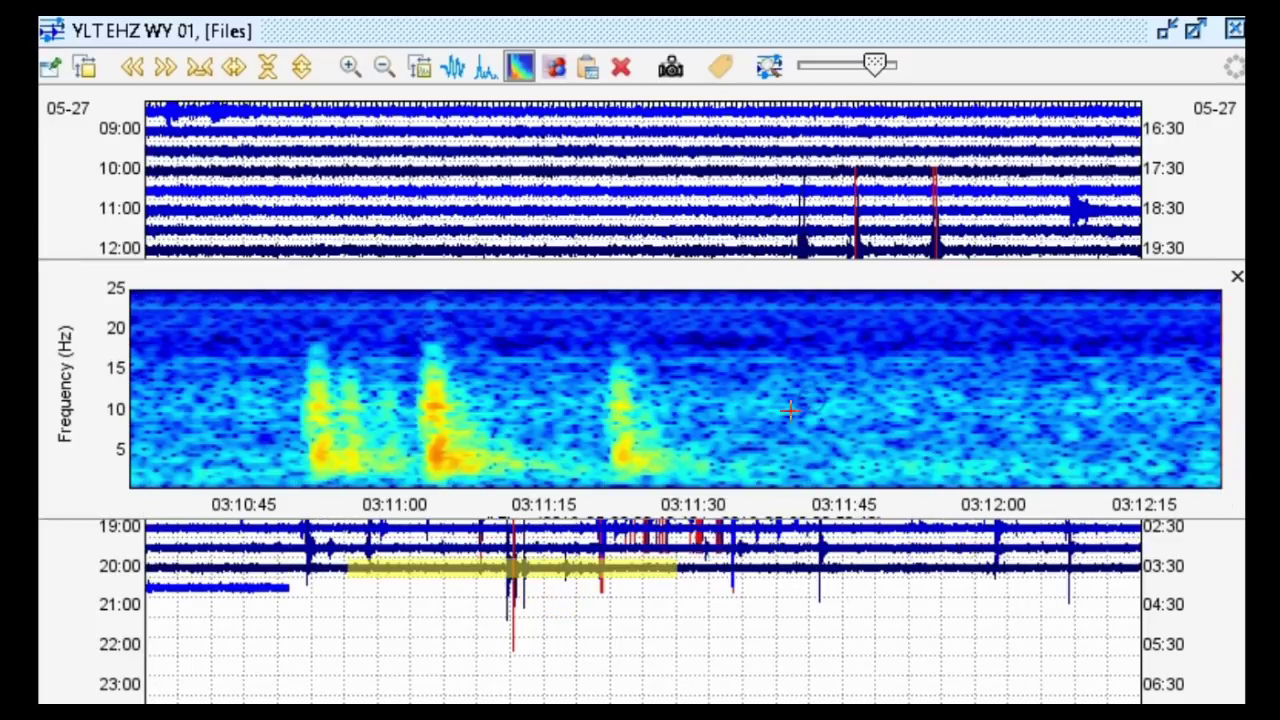
pyautogui.moveTo(257, 420); pyautogui.dragTo(394, 420)
# Step: Check the spectrogram of the final recorded trace, from about 03:27 UTC onward, and close the inset
pyautogui.click(216, 587)
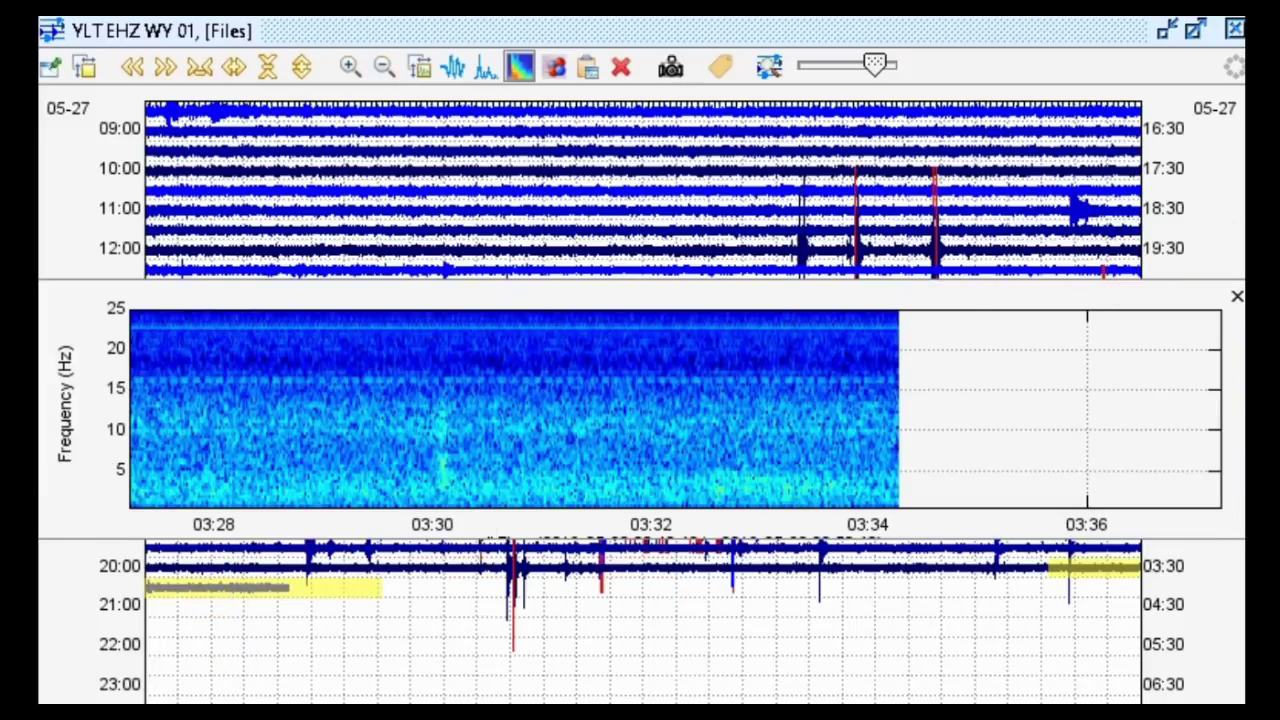
pyautogui.click(1236, 298)
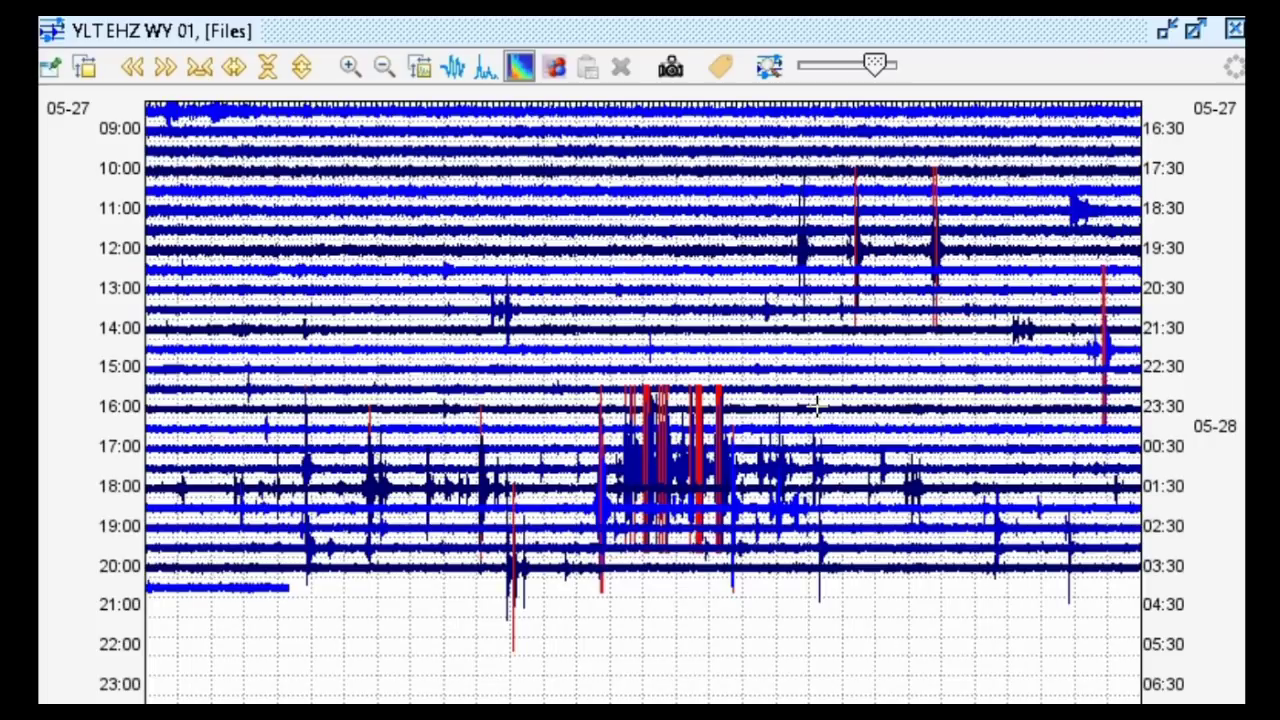
# Step: Display the main burst's spectrogram from about 00:41 to 00:51 UTC, narrow it to about 00:43:30 to 00:47:50, and examine the individual events
pyautogui.click(684, 468)
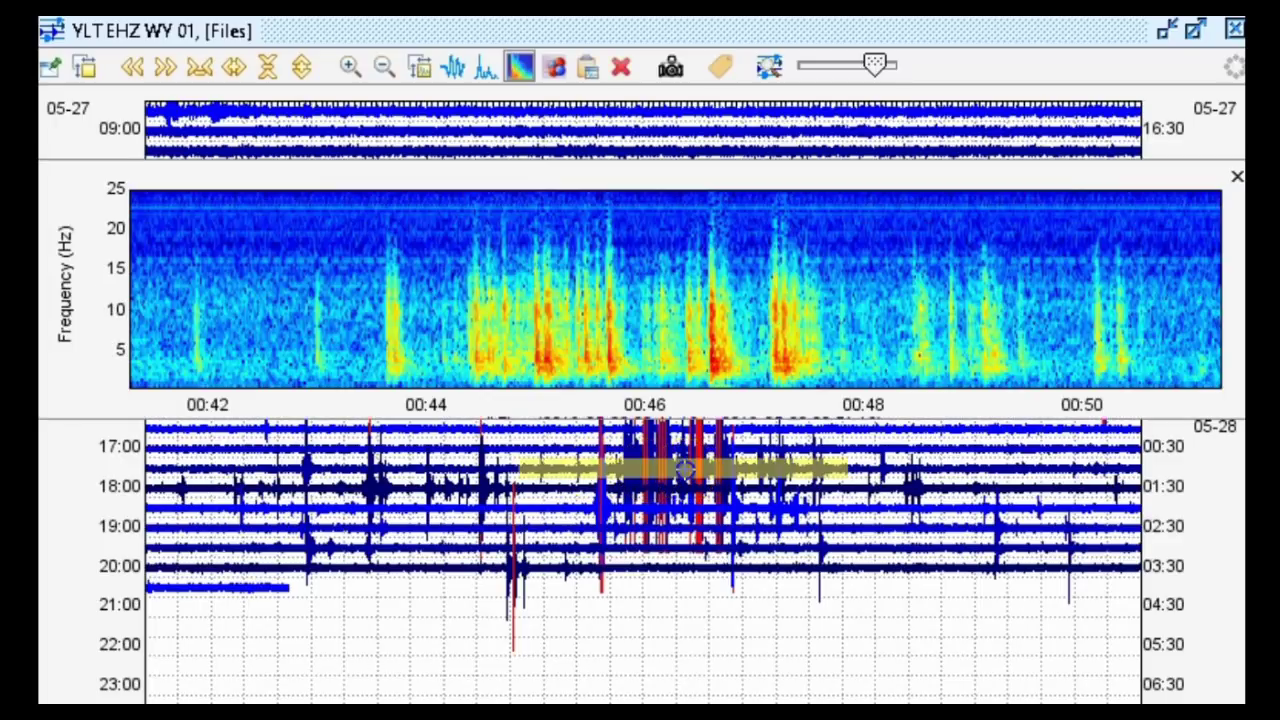
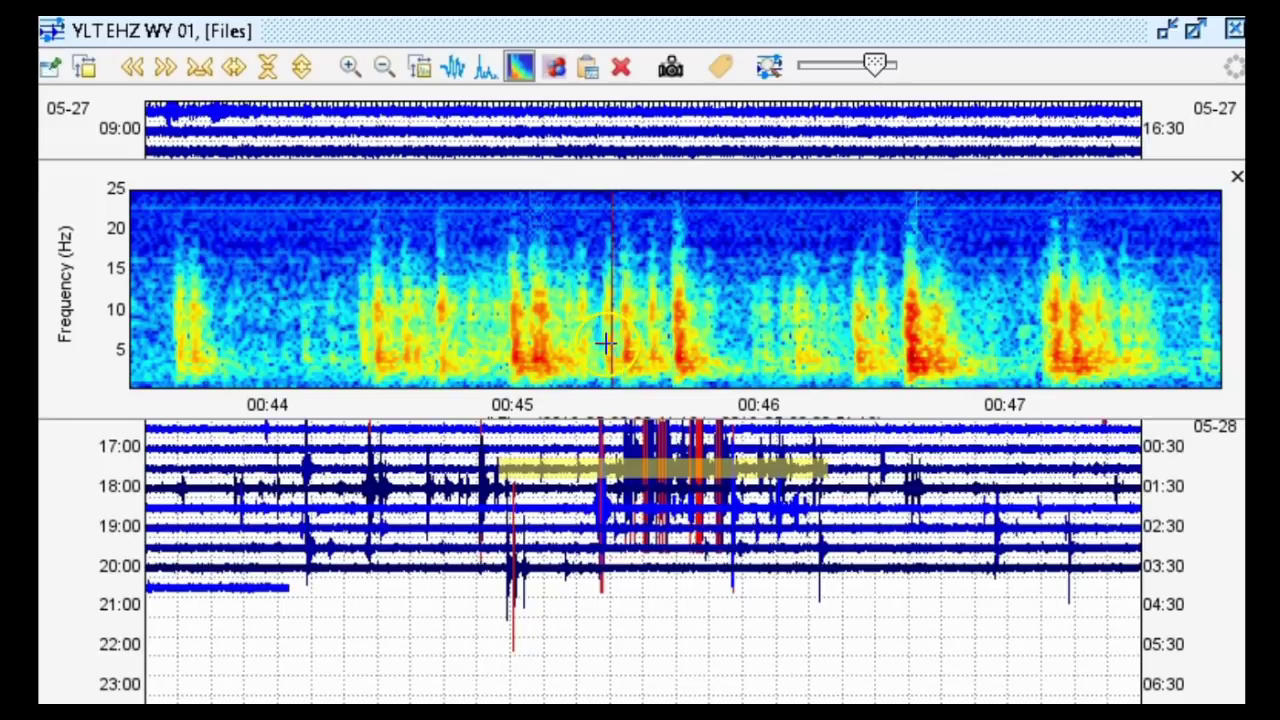
pyautogui.click(647, 349)
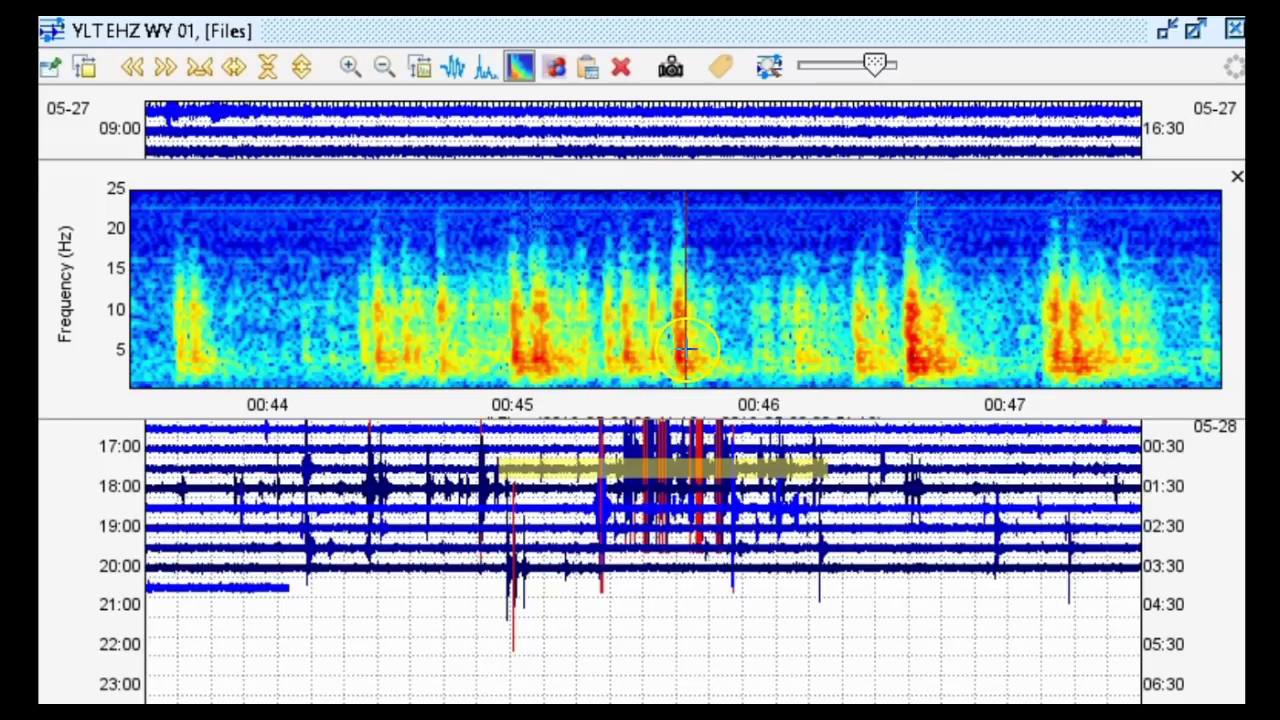
pyautogui.click(803, 362)
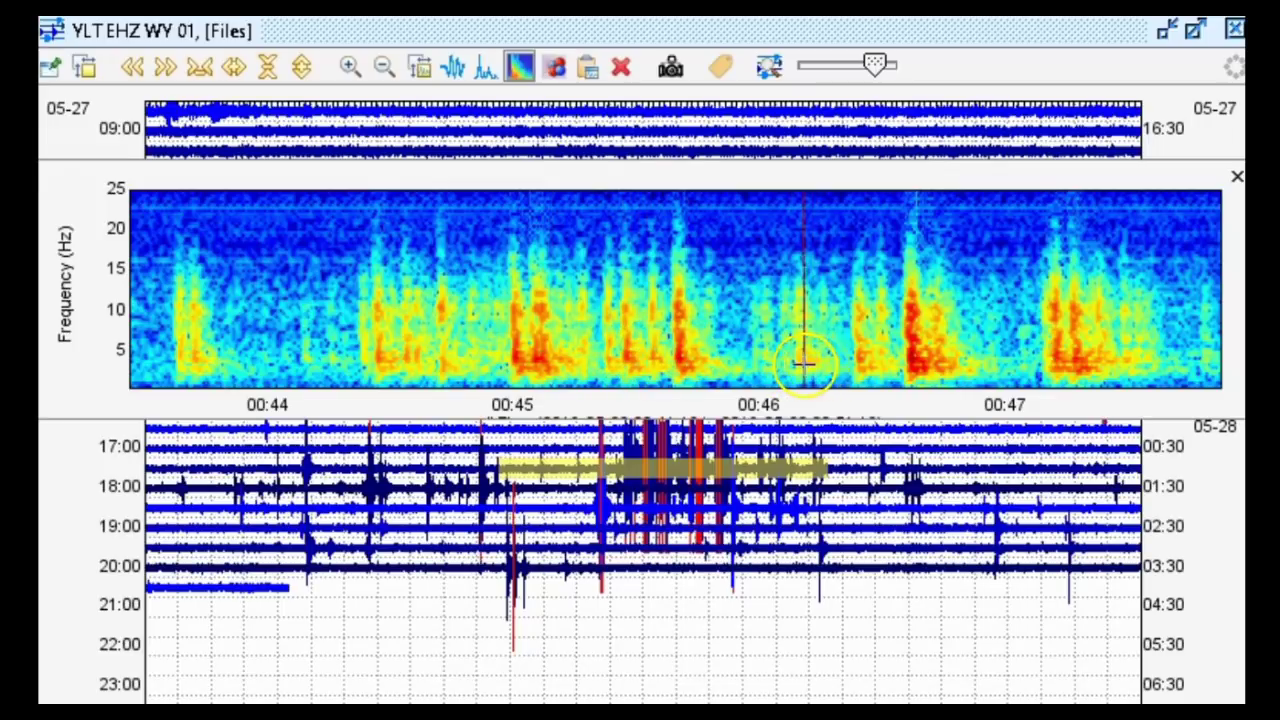
pyautogui.click(880, 358)
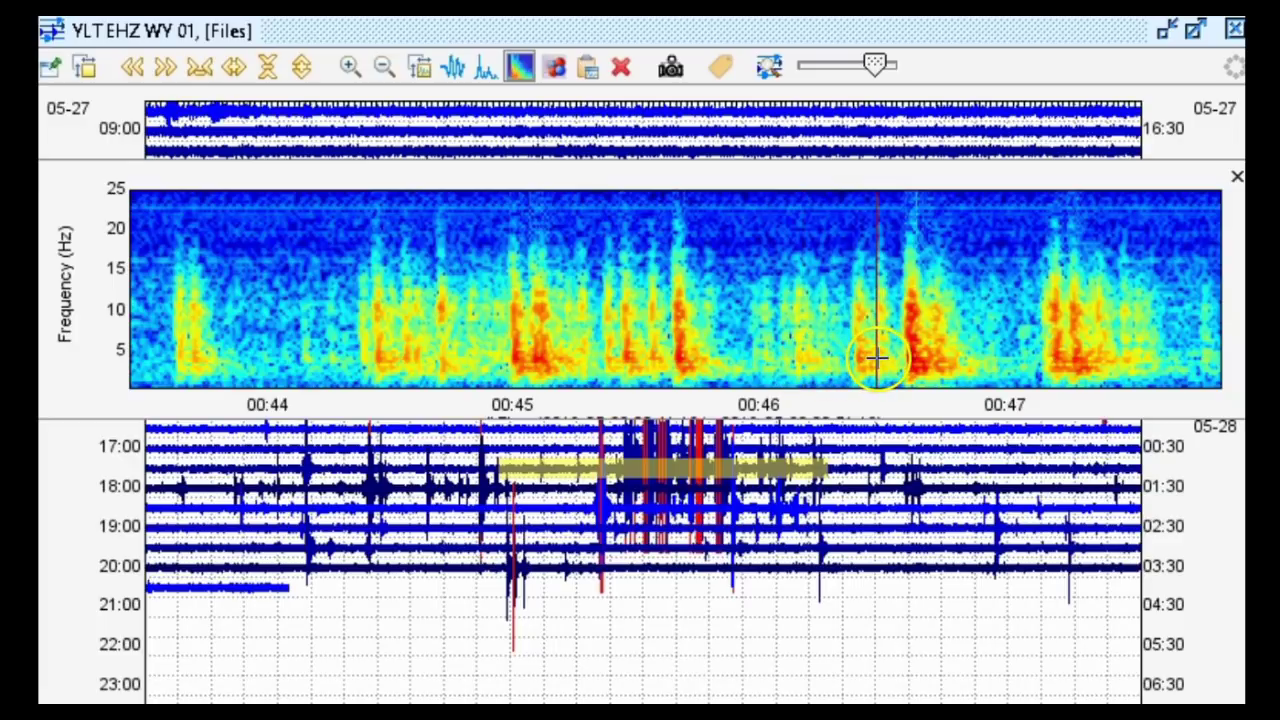
pyautogui.click(950, 355)
pyautogui.click(941, 353)
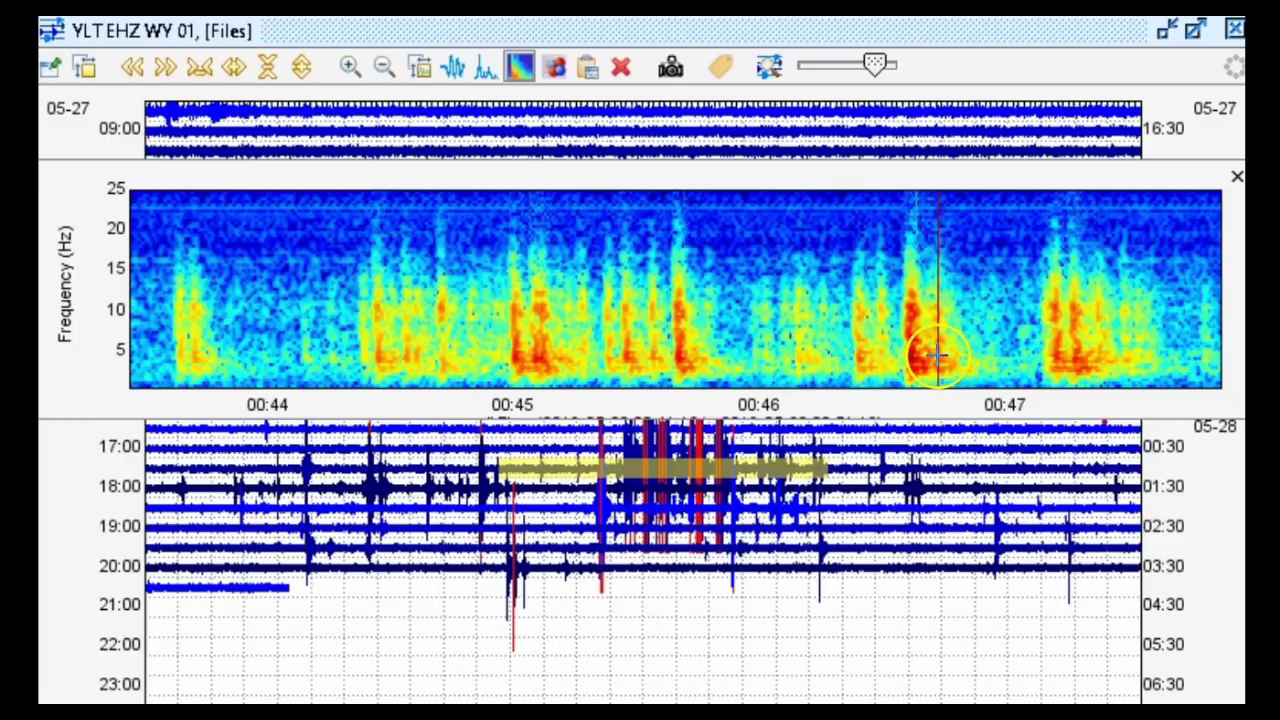
pyautogui.click(1073, 353)
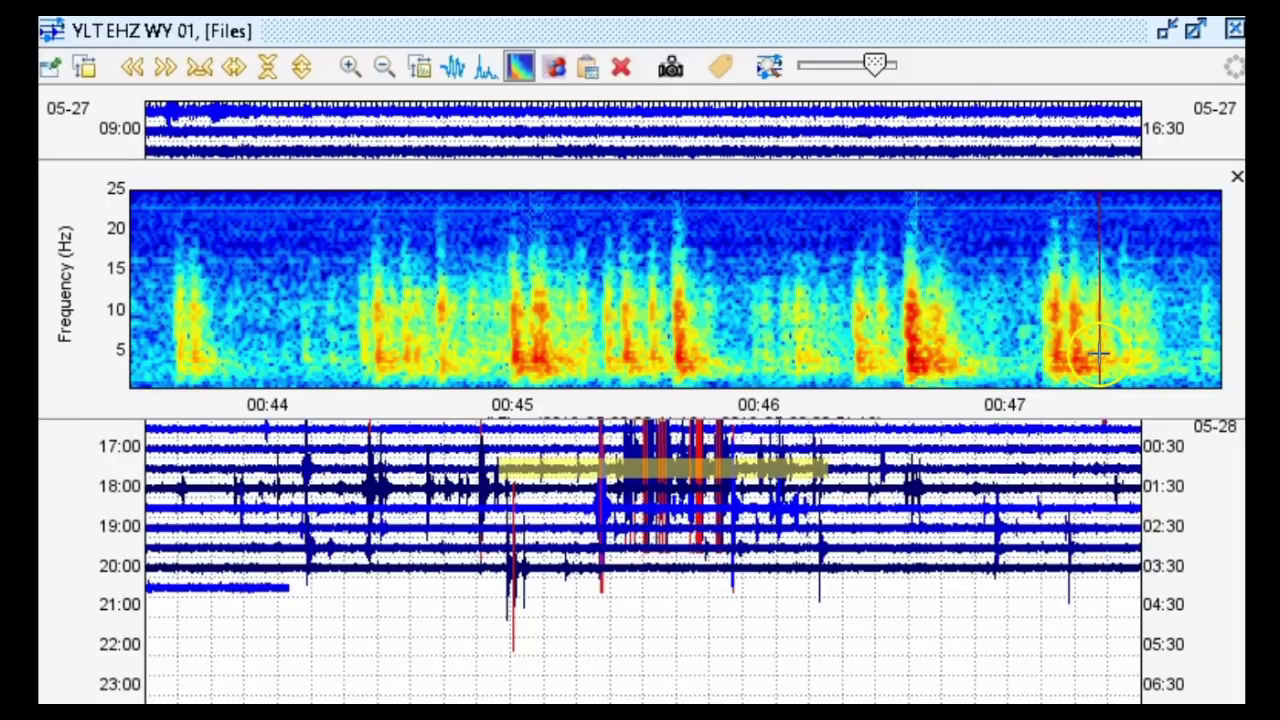
# Step: Show the main burst from about 00:43:30 to 00:47:50 UTC as a waveform and examine its spikes
pyautogui.click(187, 687)
pyautogui.click(449, 234)
pyautogui.click(451, 68)
pyautogui.click(693, 348)
pyautogui.click(706, 350)
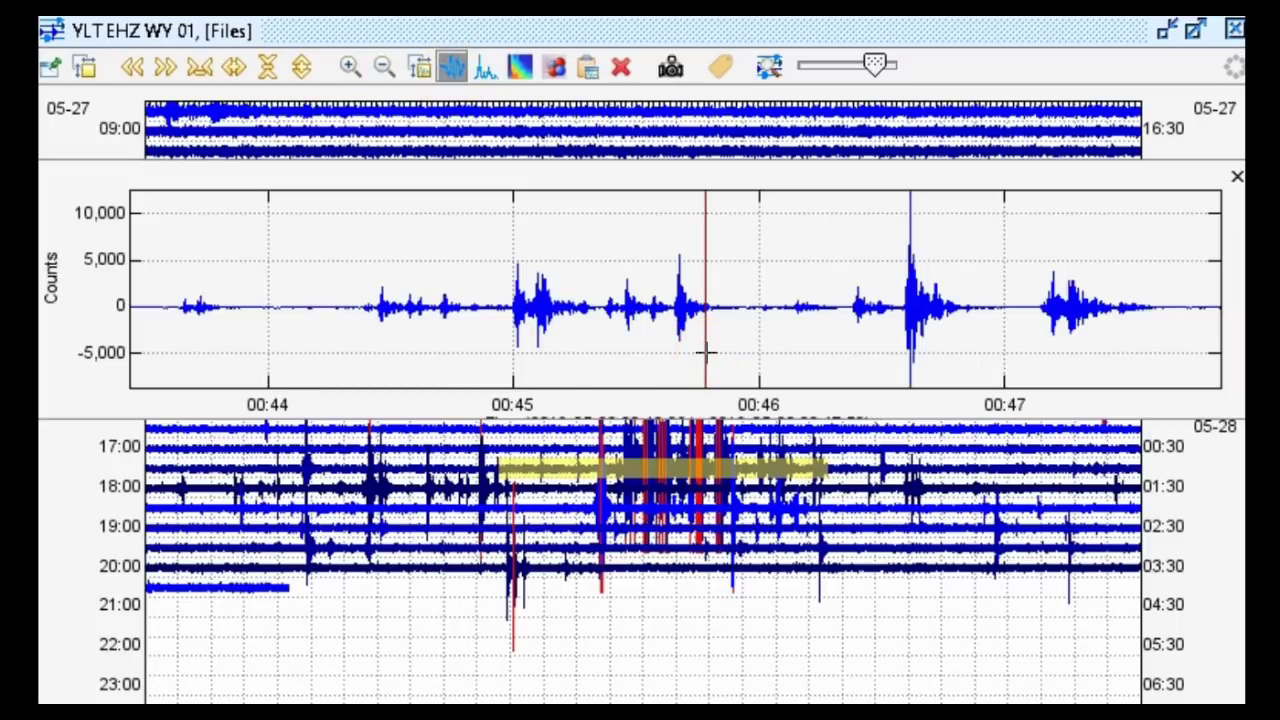
pyautogui.click(966, 337)
# Step: Move the waveform inset to the 01:23 UTC events and zoom in to about 01:22:46 to 01:23:20
pyautogui.click(894, 486)
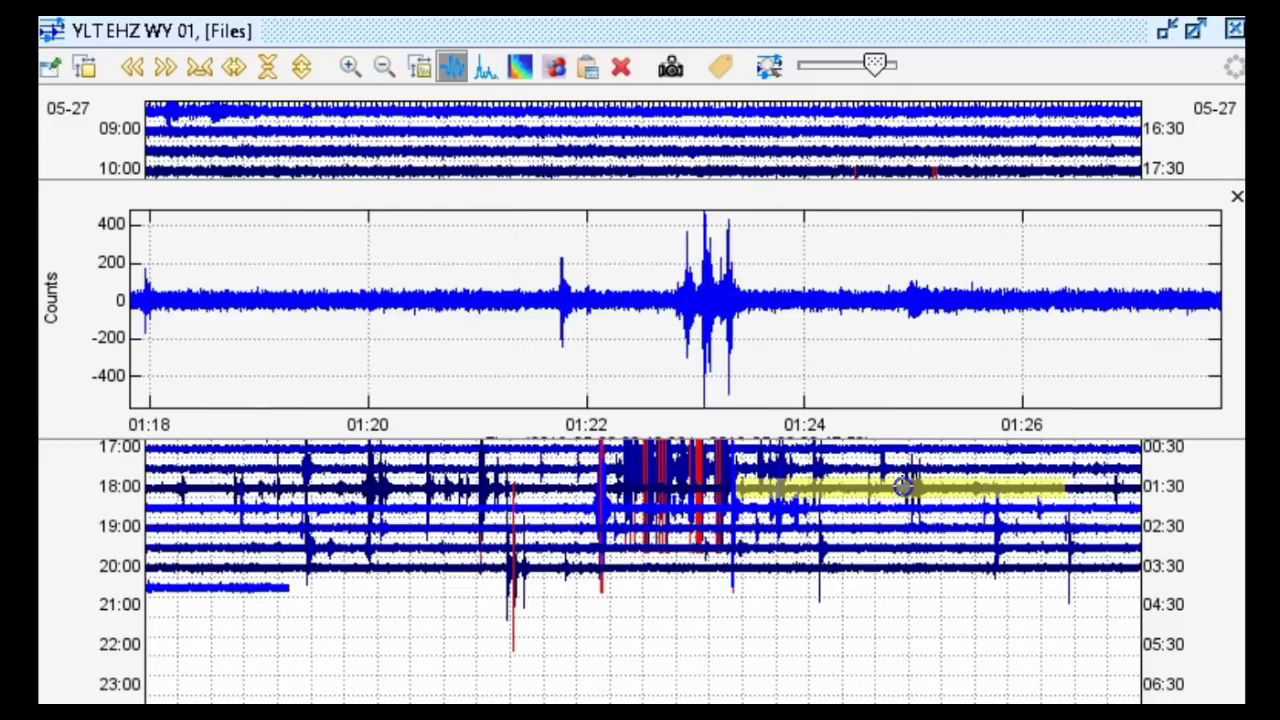
pyautogui.moveTo(655, 307); pyautogui.dragTo(811, 294)
pyautogui.click(228, 300)
pyautogui.moveTo(228, 300); pyautogui.dragTo(657, 309)
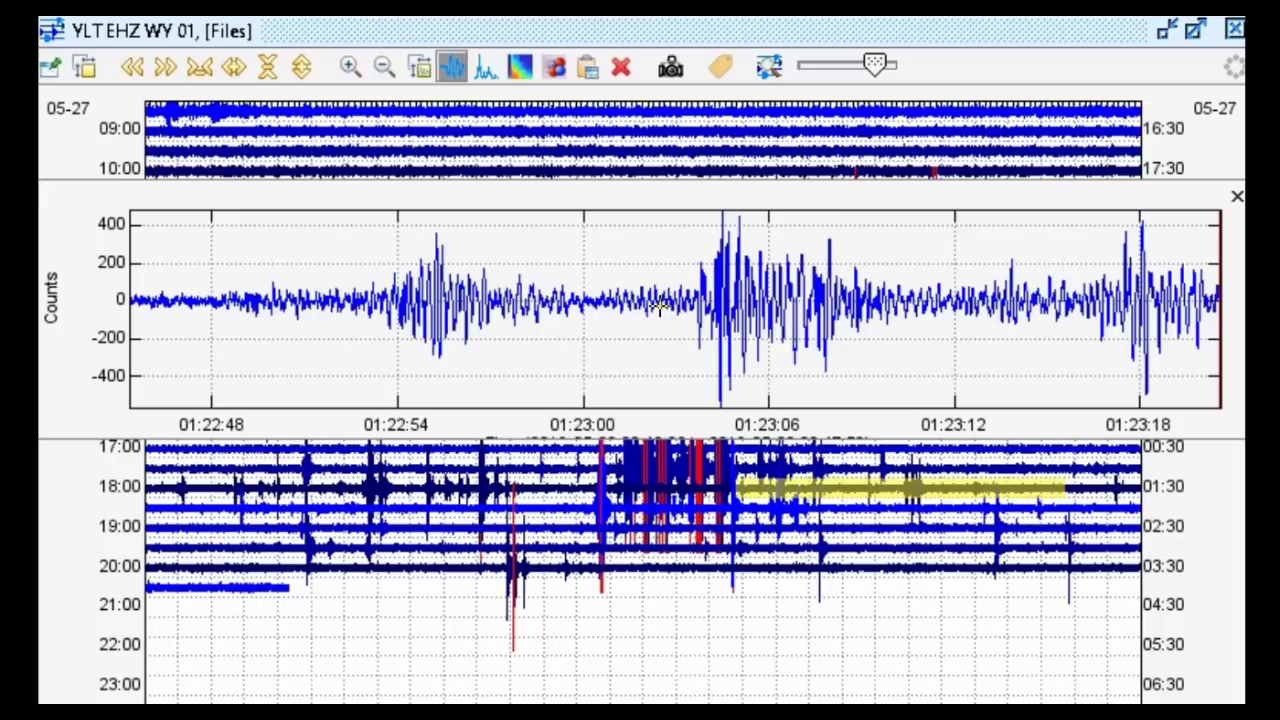
# Step: Move the waveform inset to the 01:43 UTC event and zoom in to about 01:43:31 to 01:43:59
pyautogui.click(646, 520)
pyautogui.moveTo(608, 366); pyautogui.dragTo(874, 356)
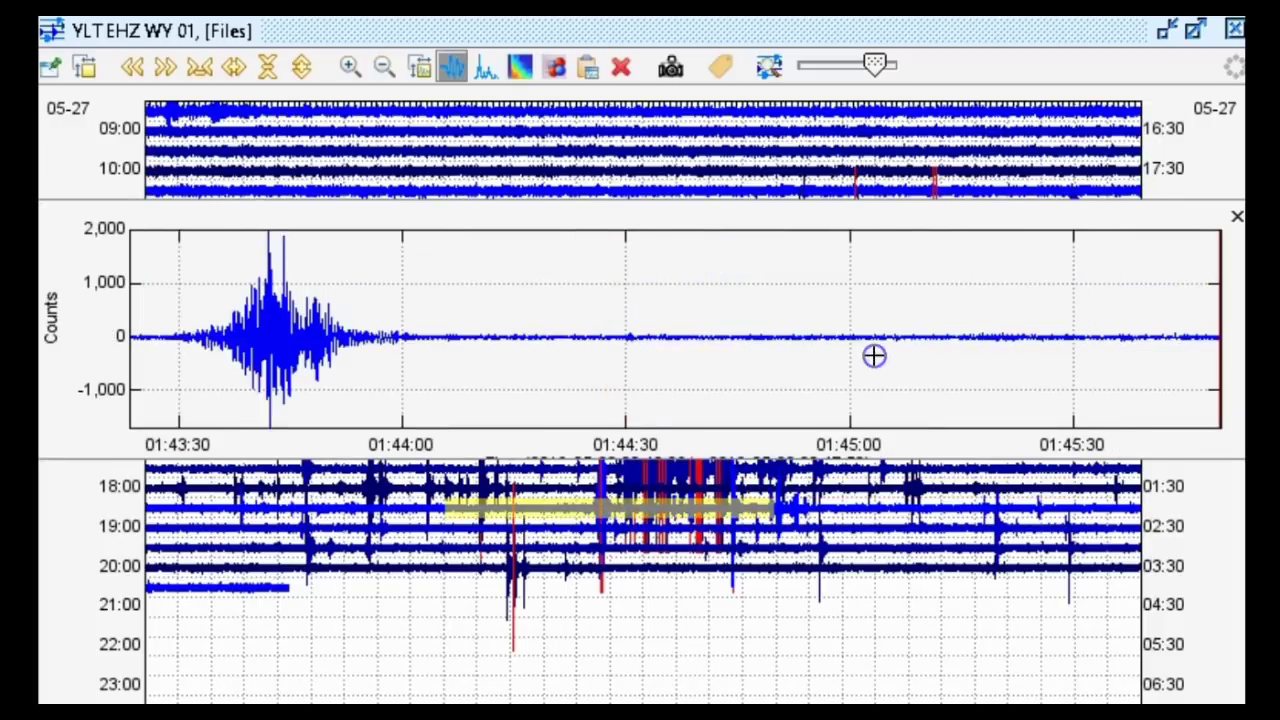
pyautogui.moveTo(151, 334); pyautogui.dragTo(487, 338)
pyautogui.moveTo(225, 337); pyautogui.dragTo(909, 314)
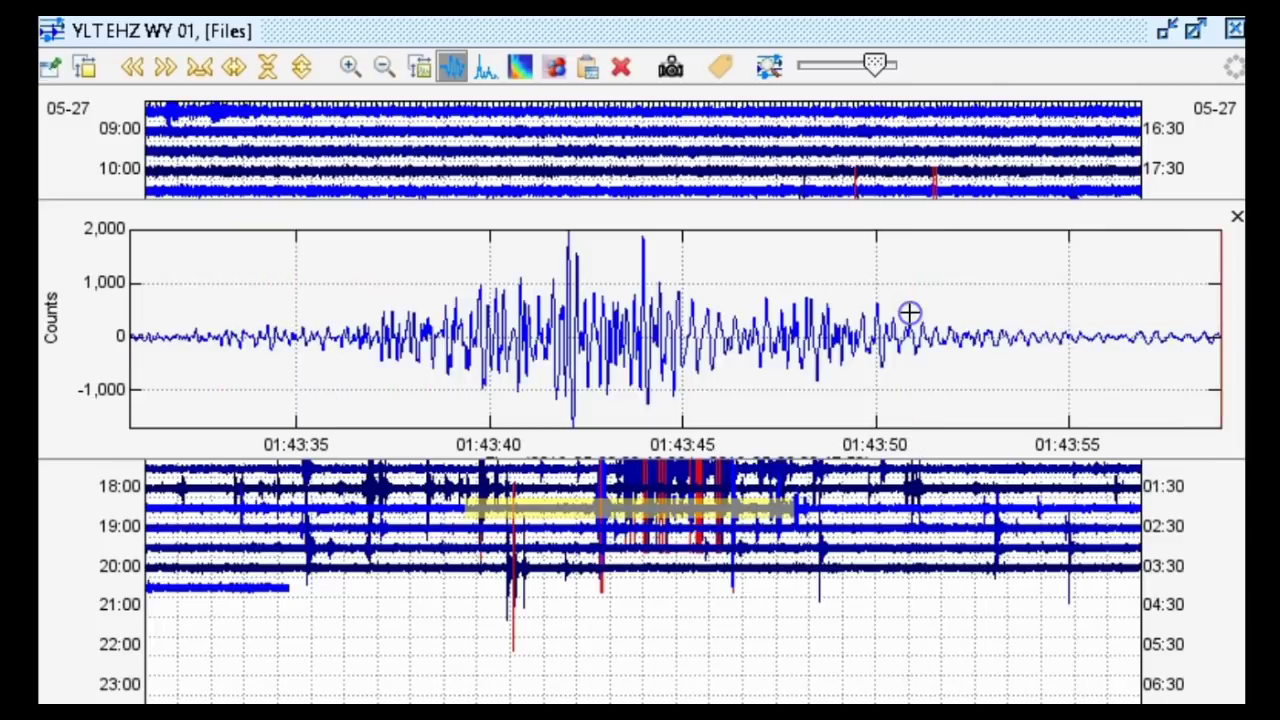
# Step: Return to the main burst as a spectrogram and zoom in on its largest event, from about 00:46:33 to 00:46:48 UTC
pyautogui.moveTo(714, 508); pyautogui.dragTo(667, 483)
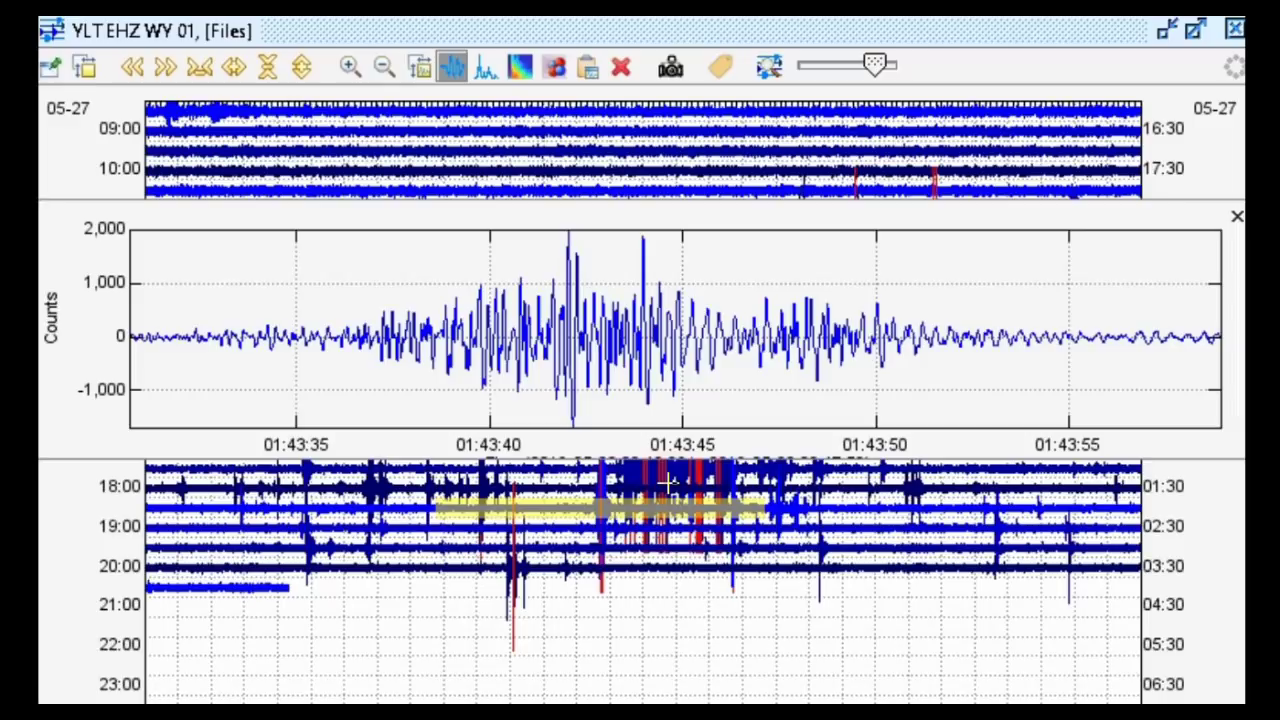
pyautogui.moveTo(667, 484); pyautogui.dragTo(688, 467)
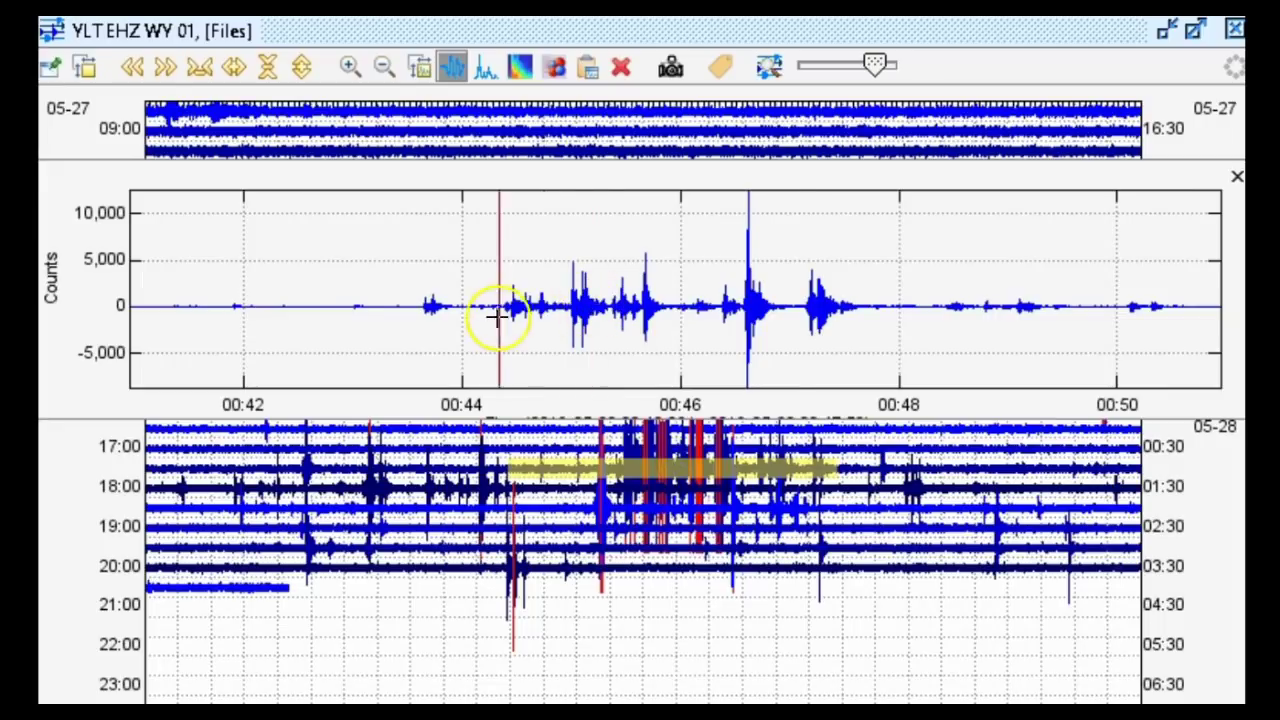
pyautogui.click(519, 62)
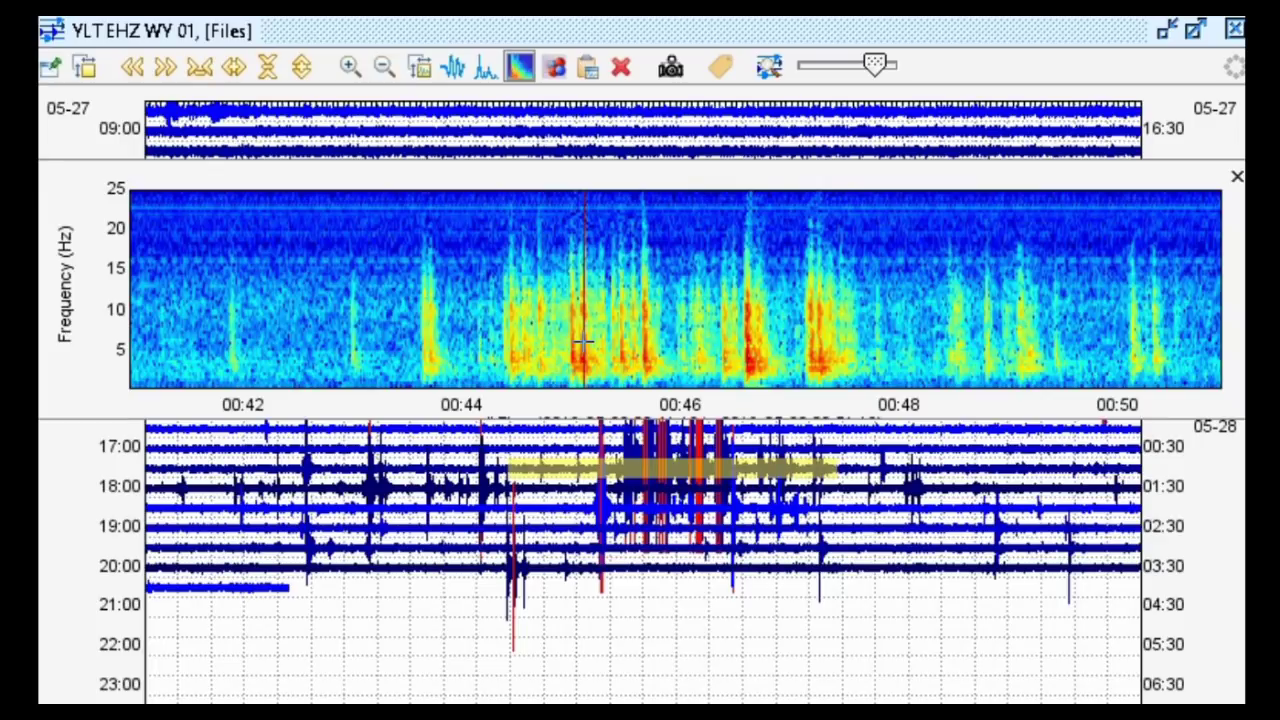
pyautogui.moveTo(737, 318); pyautogui.dragTo(794, 323)
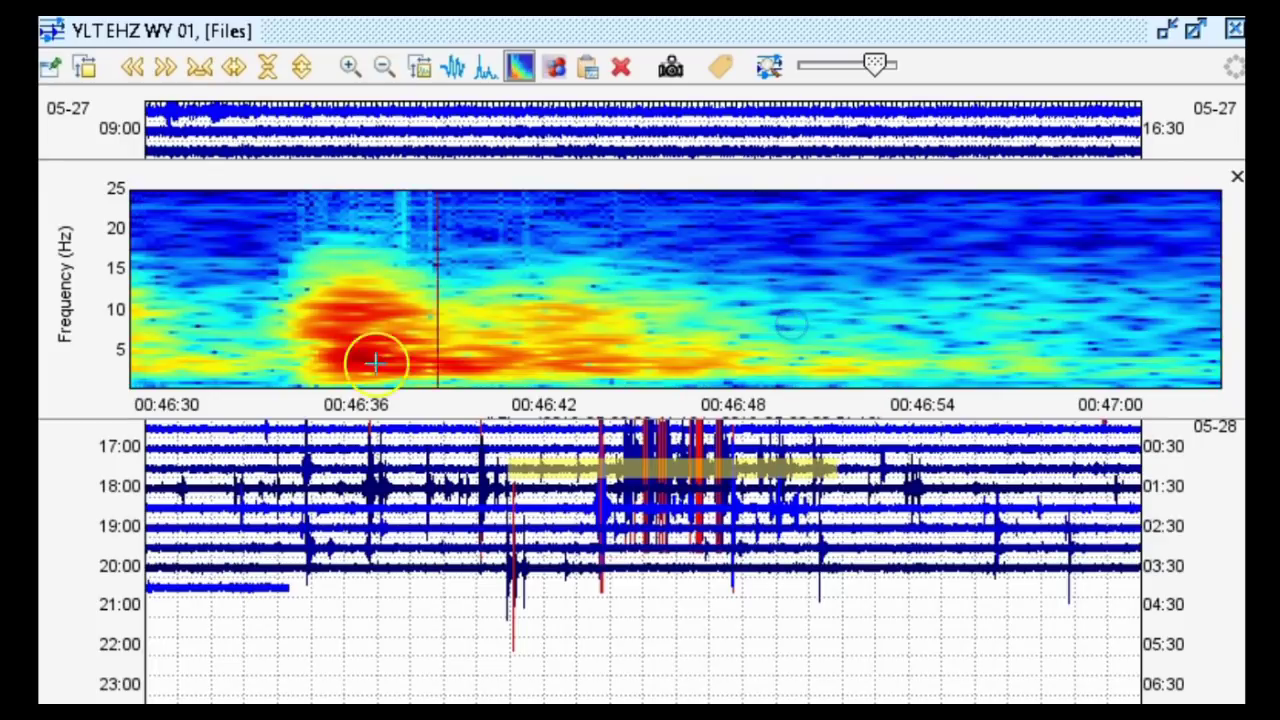
pyautogui.moveTo(246, 349); pyautogui.dragTo(757, 331)
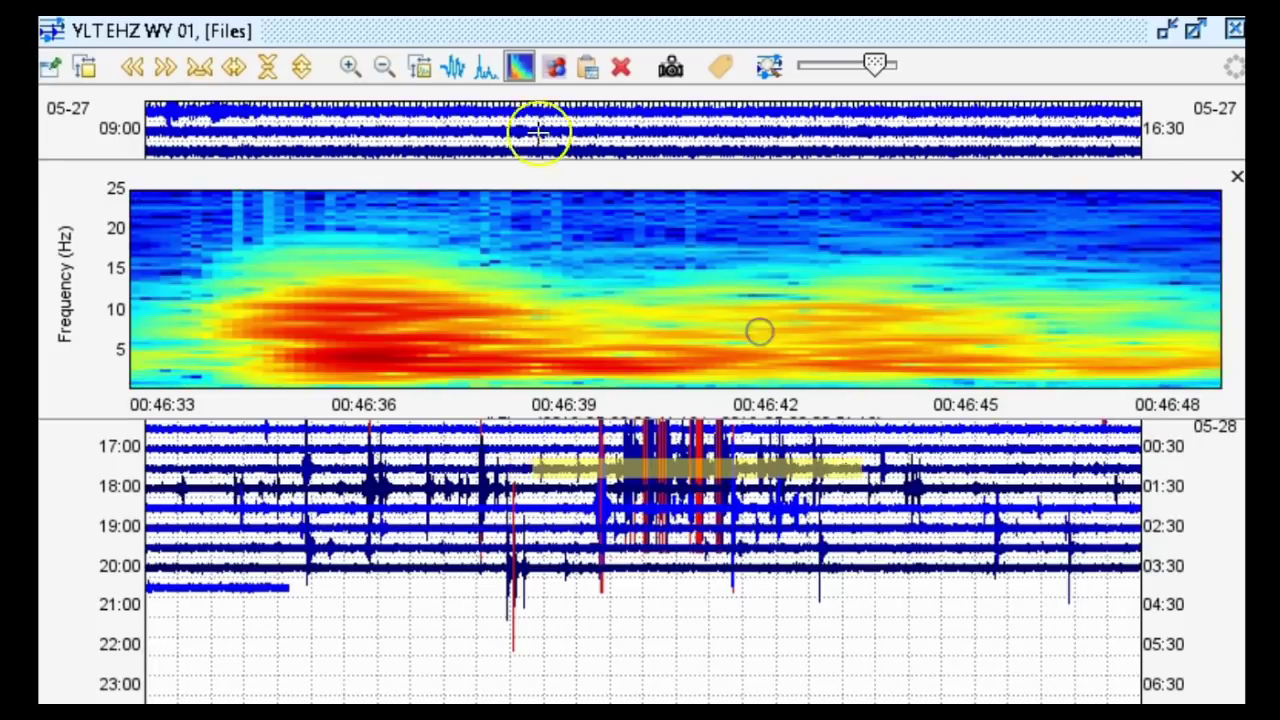
# Step: Show the largest event's frequency spectra with the log power and log frequency scales turned off
pyautogui.click(487, 68)
pyautogui.click(420, 64)
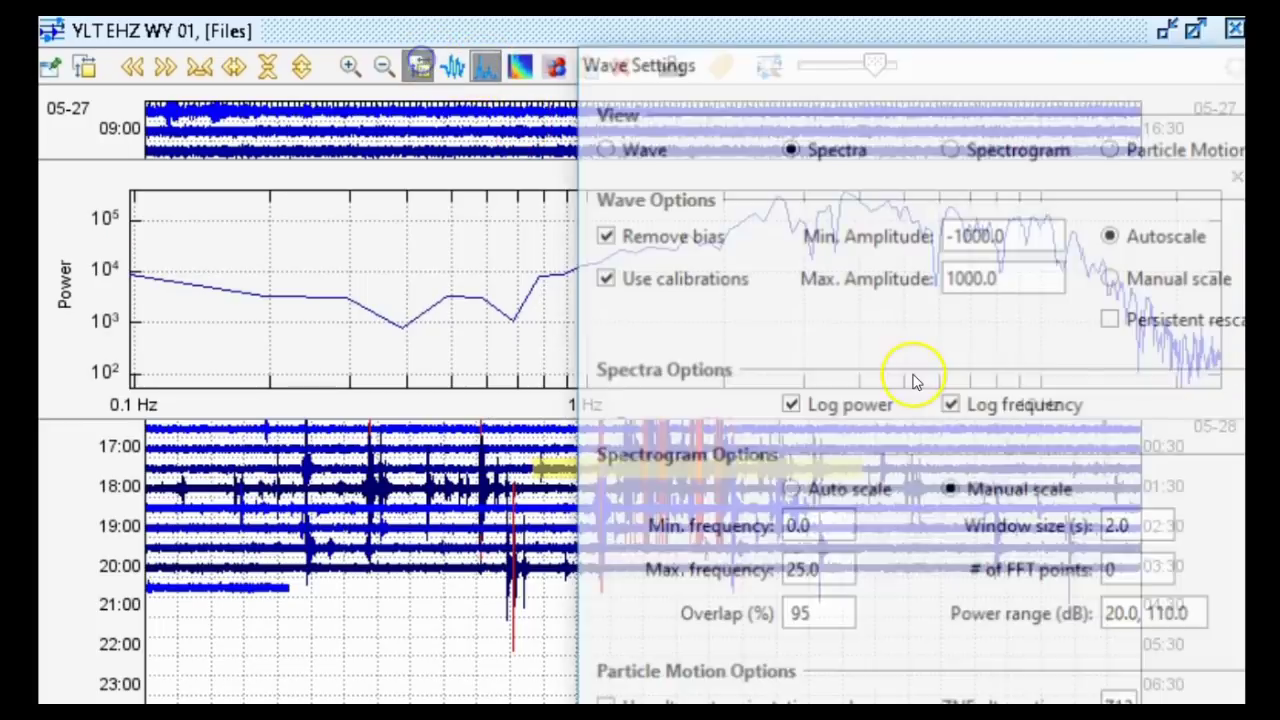
pyautogui.click(862, 400)
pyautogui.click(975, 401)
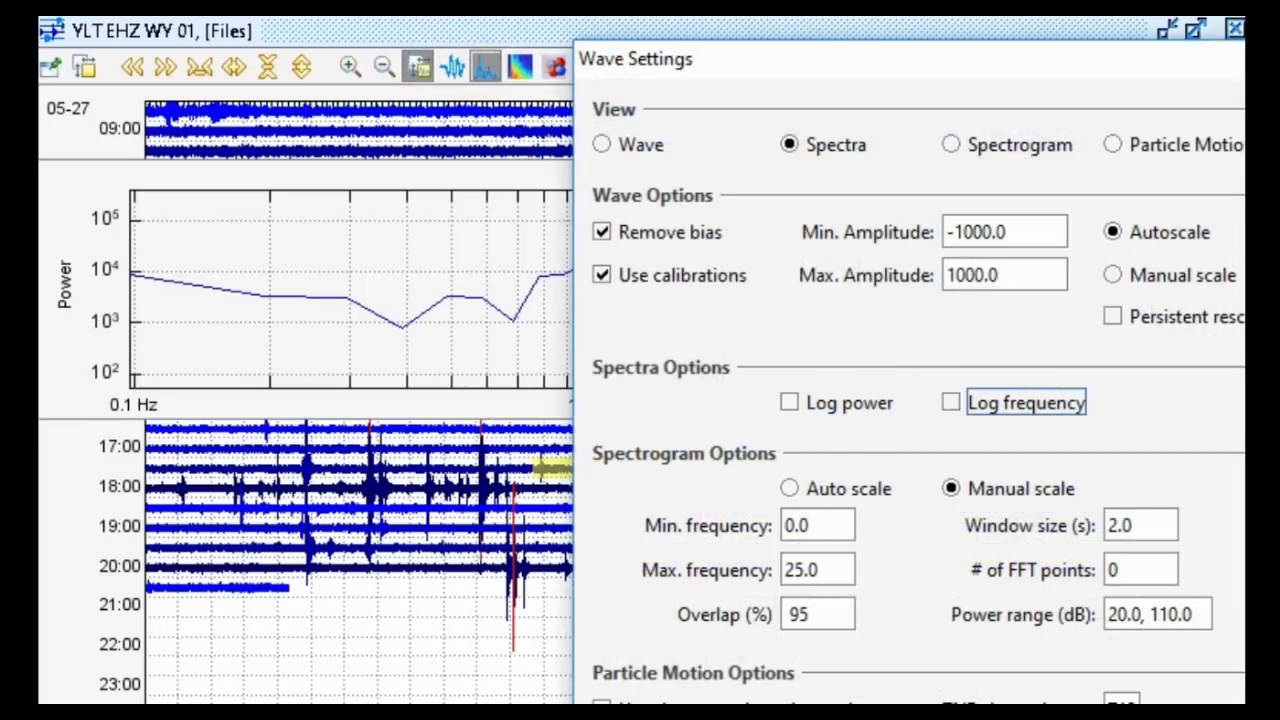
pyautogui.press('Return')
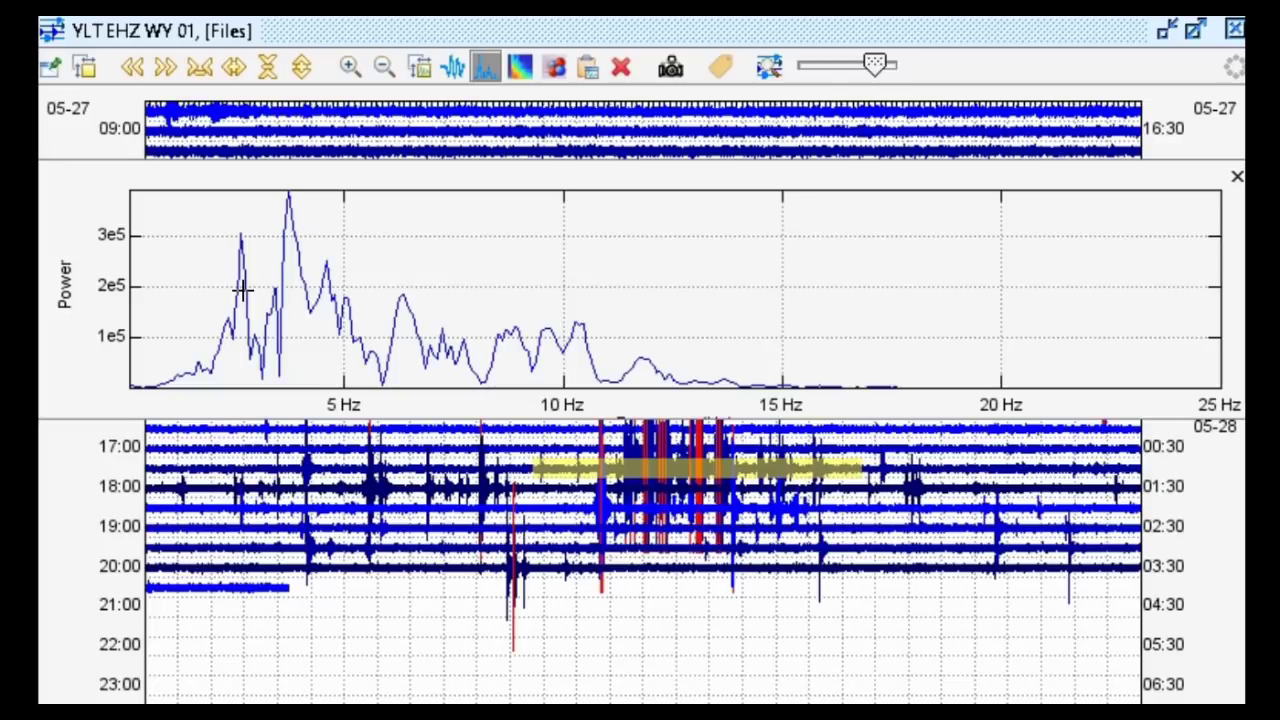
# Step: Examine the spectral peaks below about 12 Hz and switch back to the waveform view
pyautogui.moveTo(243, 290)
pyautogui.mouseDown()
pyautogui.moveTo(537, 349)
pyautogui.moveTo(651, 357)
pyautogui.mouseUp()
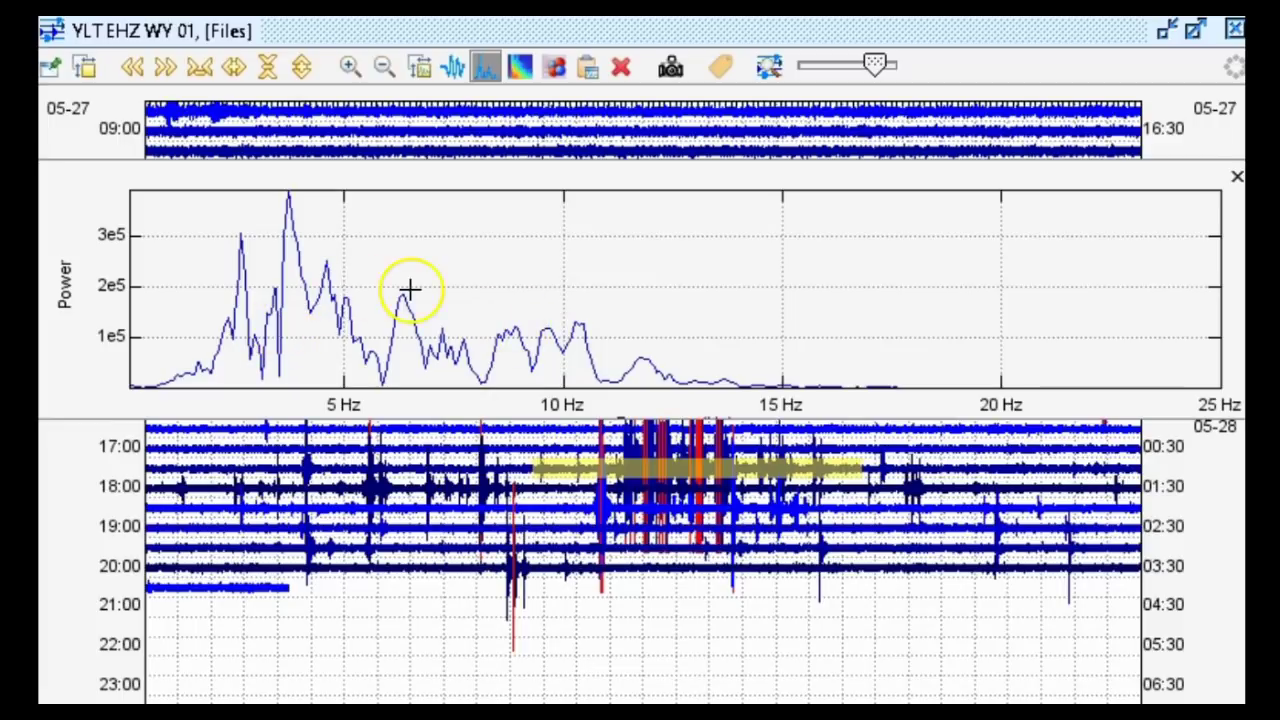
pyautogui.click(454, 64)
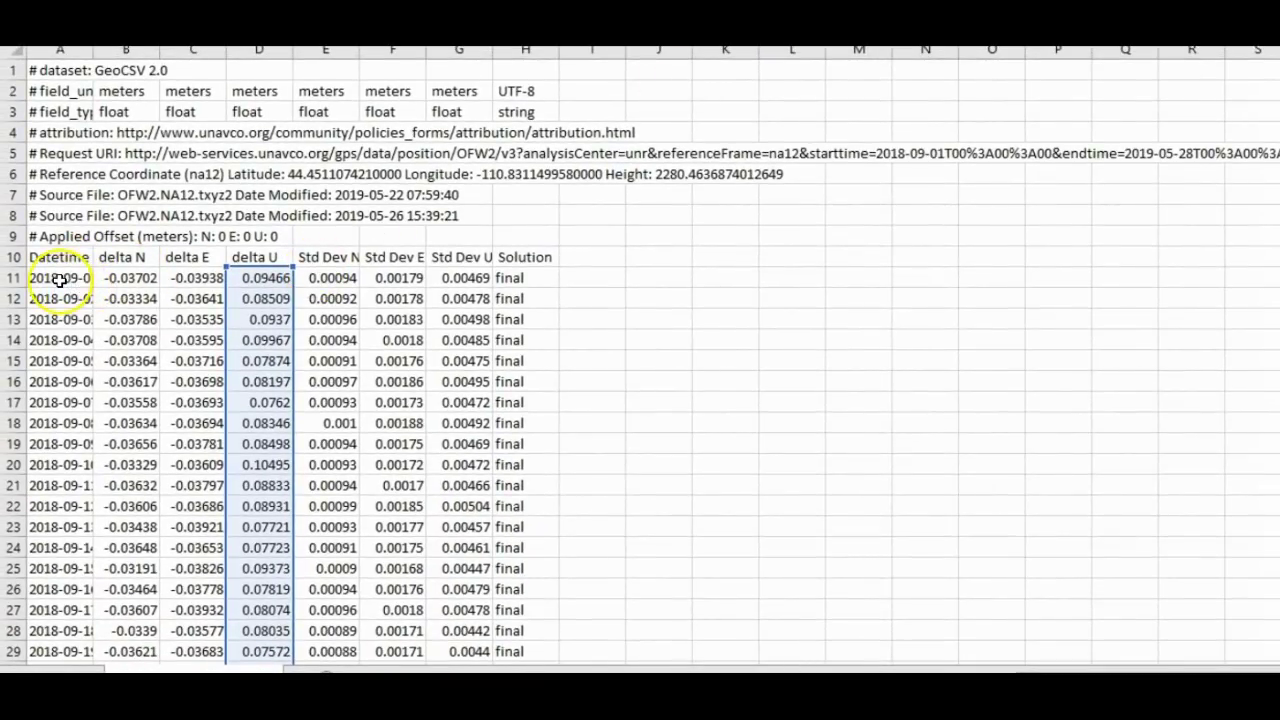
# Step: Go to the end of the OFW2 GPS position data and select the last date in cell A276
pyautogui.hotkey('ctrl', 'shift', 'Down')
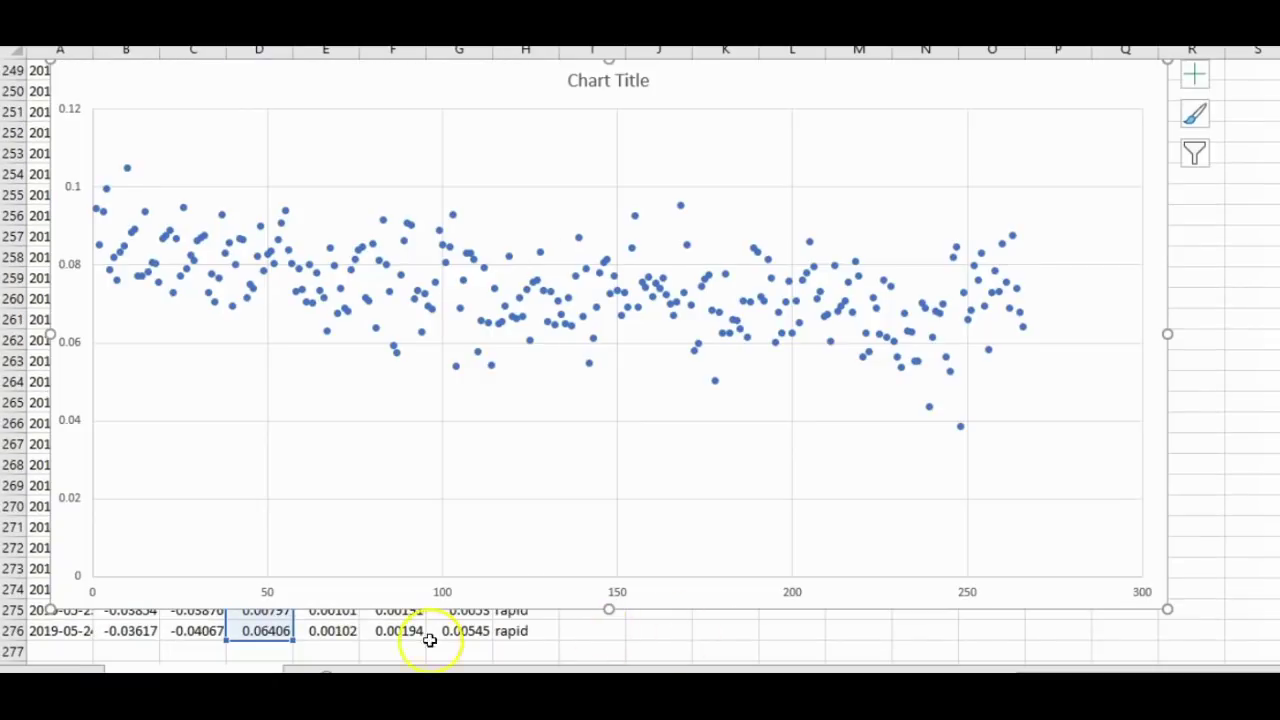
pyautogui.click(69, 632)
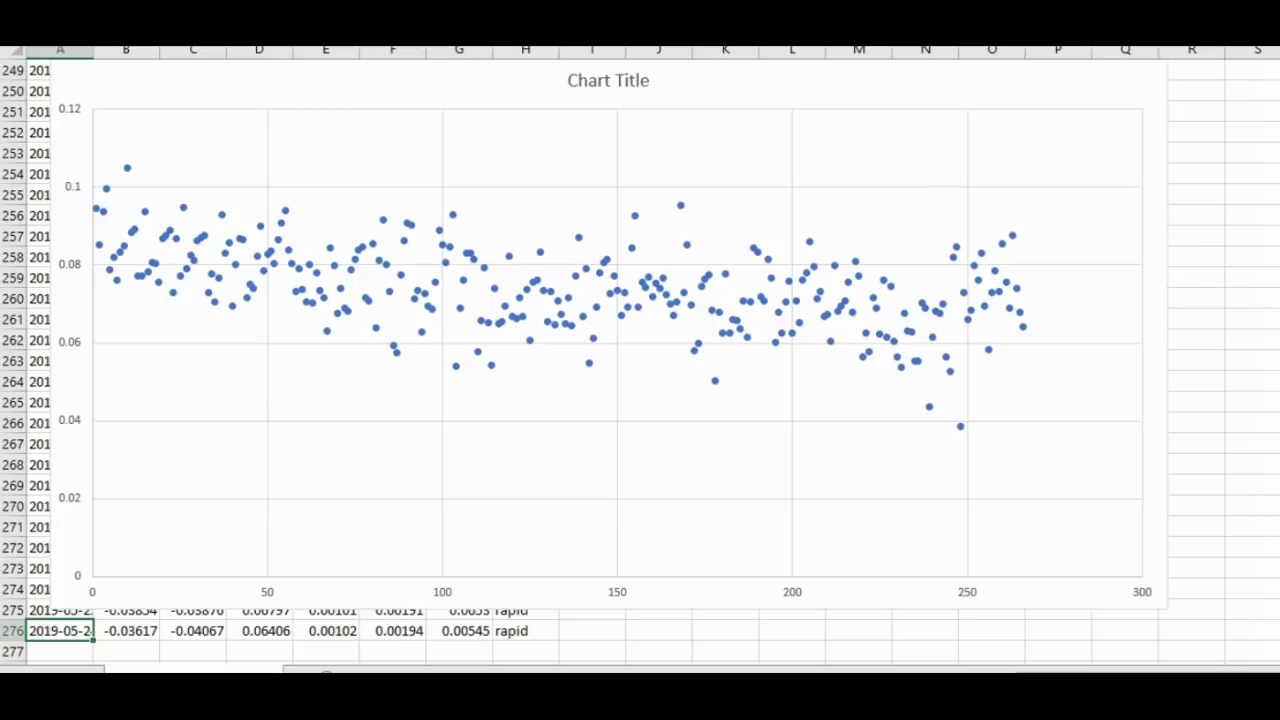
pyautogui.scroll(1, 584, 362)
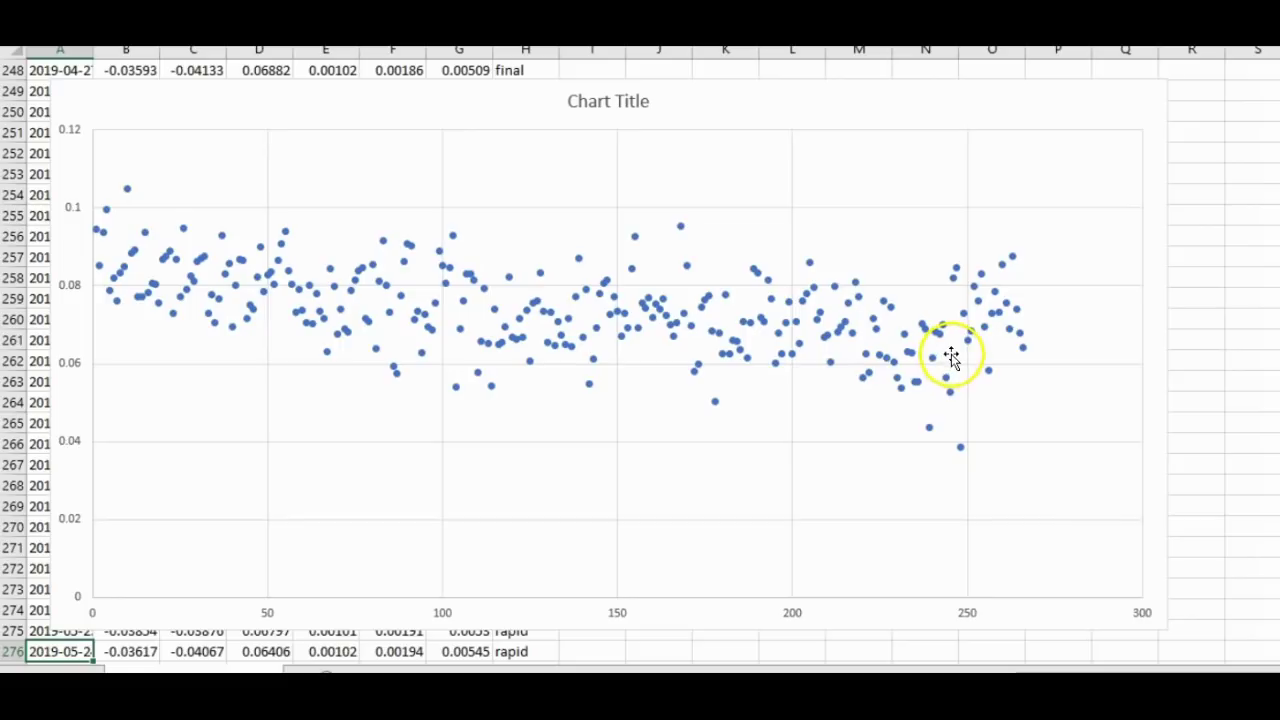
# Step: Examine the trend in the delta U scatter chart and bring up the Resurgent Domes map of Yellowstone
pyautogui.moveTo(975, 340)
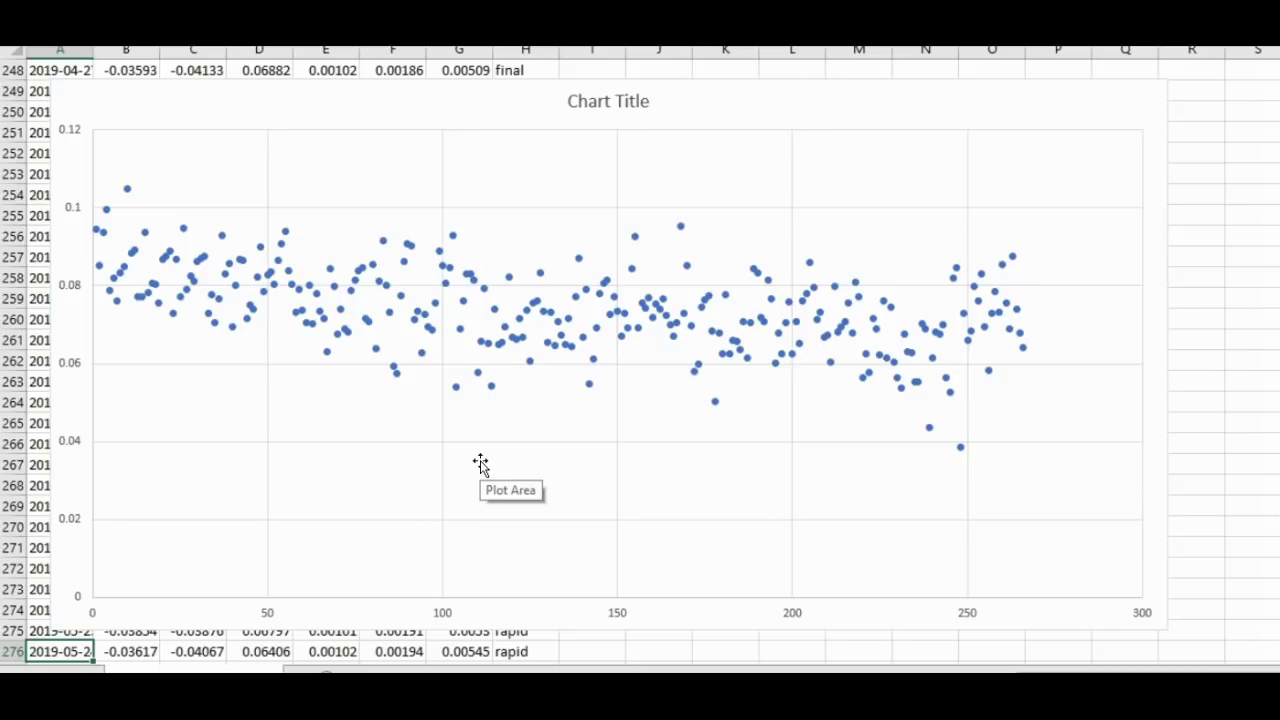
pyautogui.click(409, 511)
pyautogui.click(274, 570)
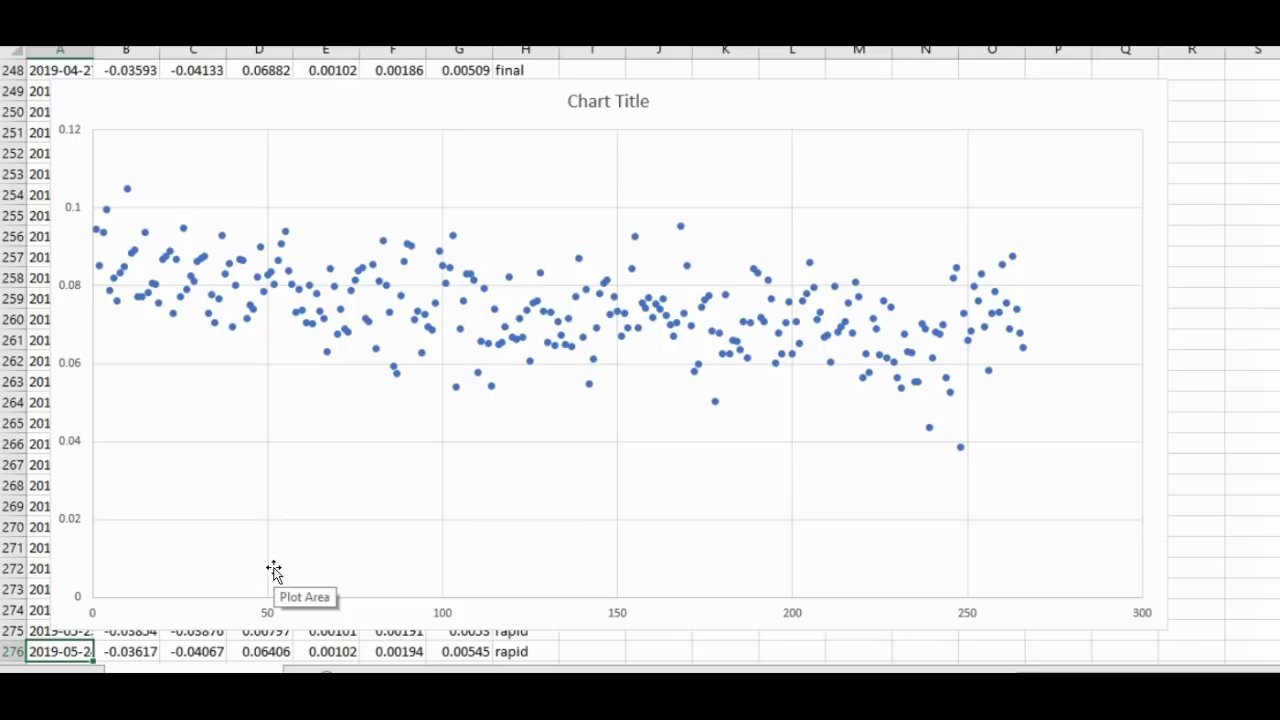
pyautogui.click(274, 570)
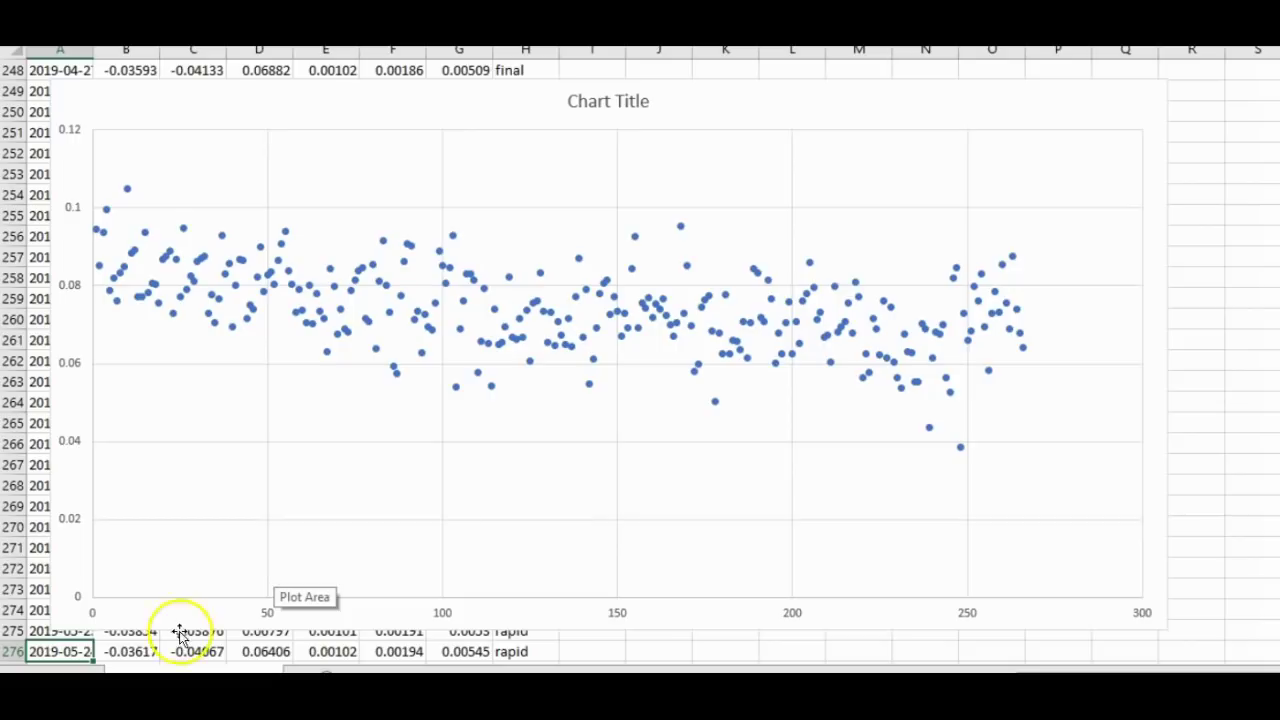
pyautogui.click(923, 366)
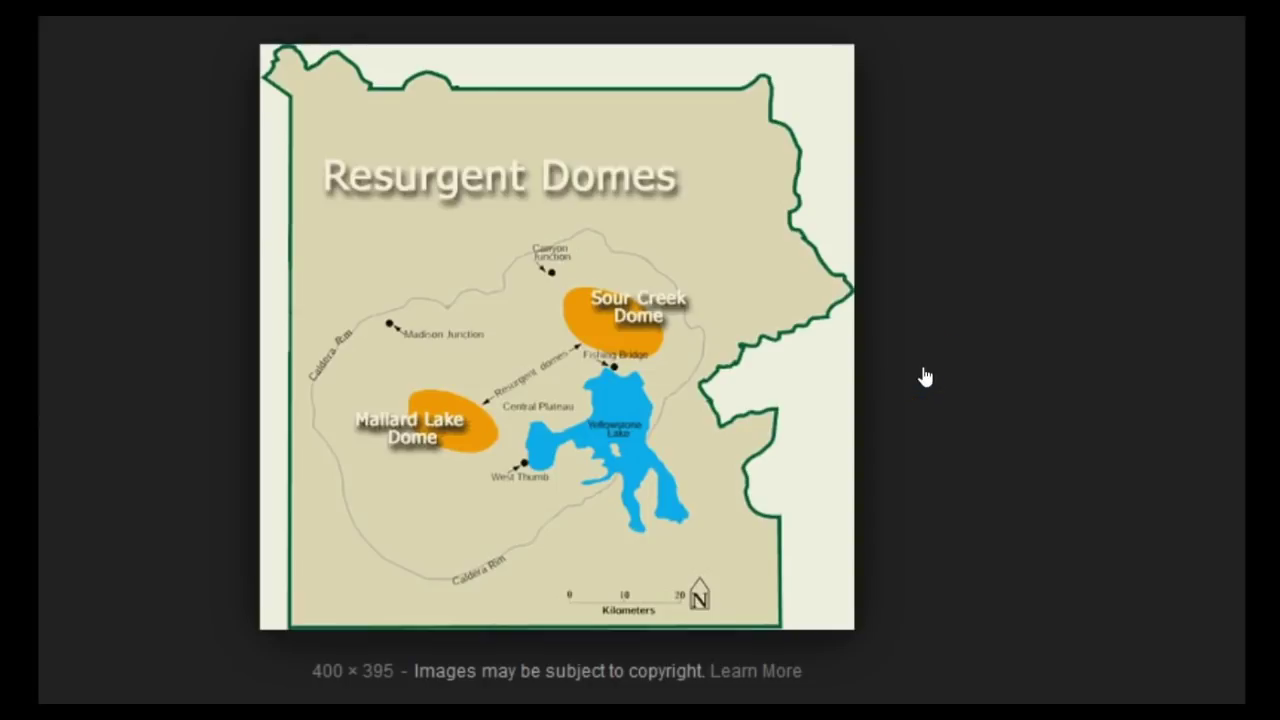